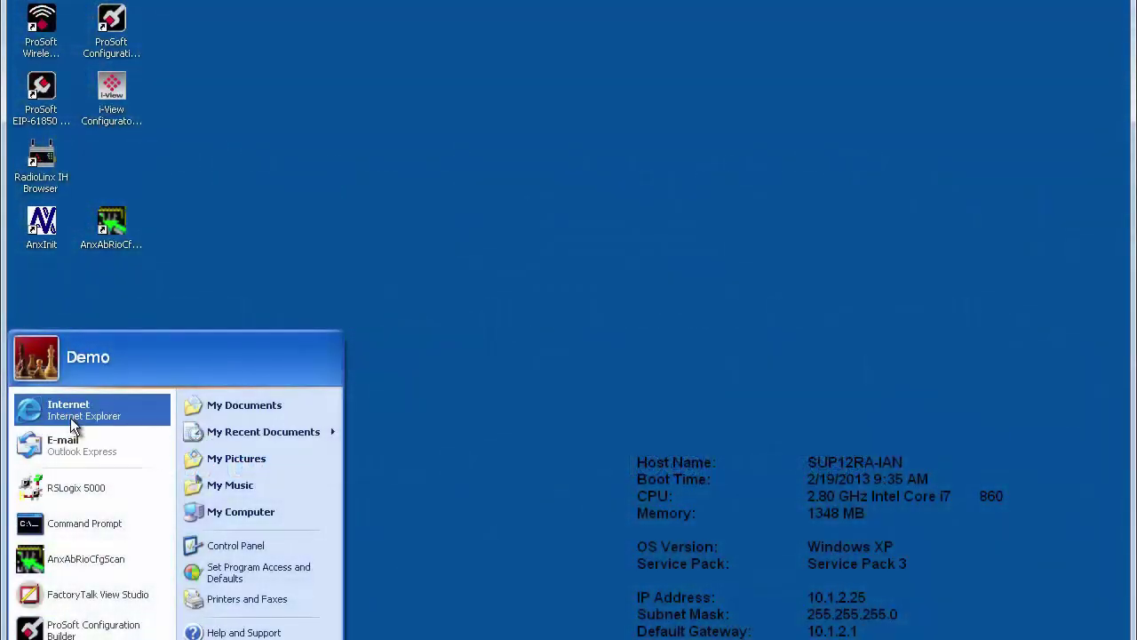
Open Internet Explorer and browse to the gateway module at 169.254.42.84.
click(71, 418)
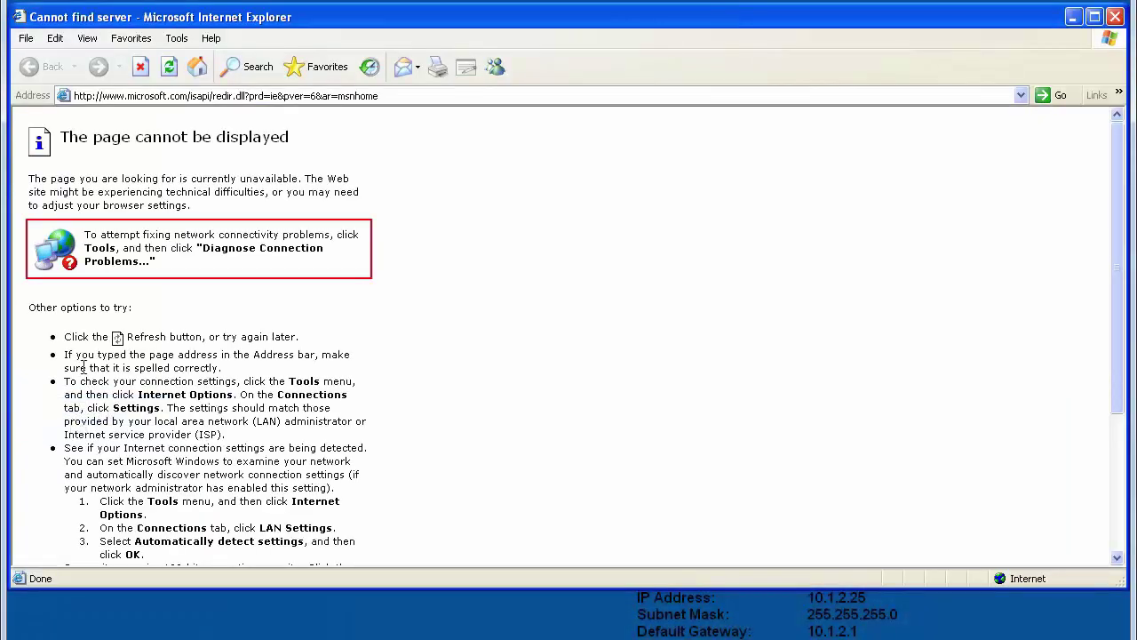
click(285, 98)
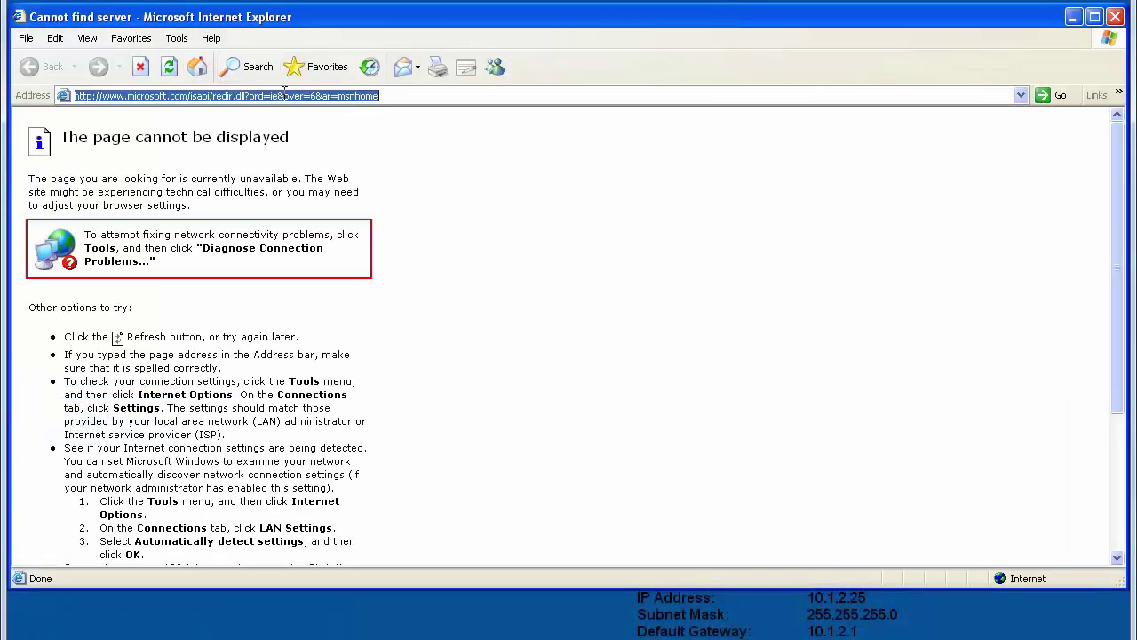
text(169.2)
text(54.42.)
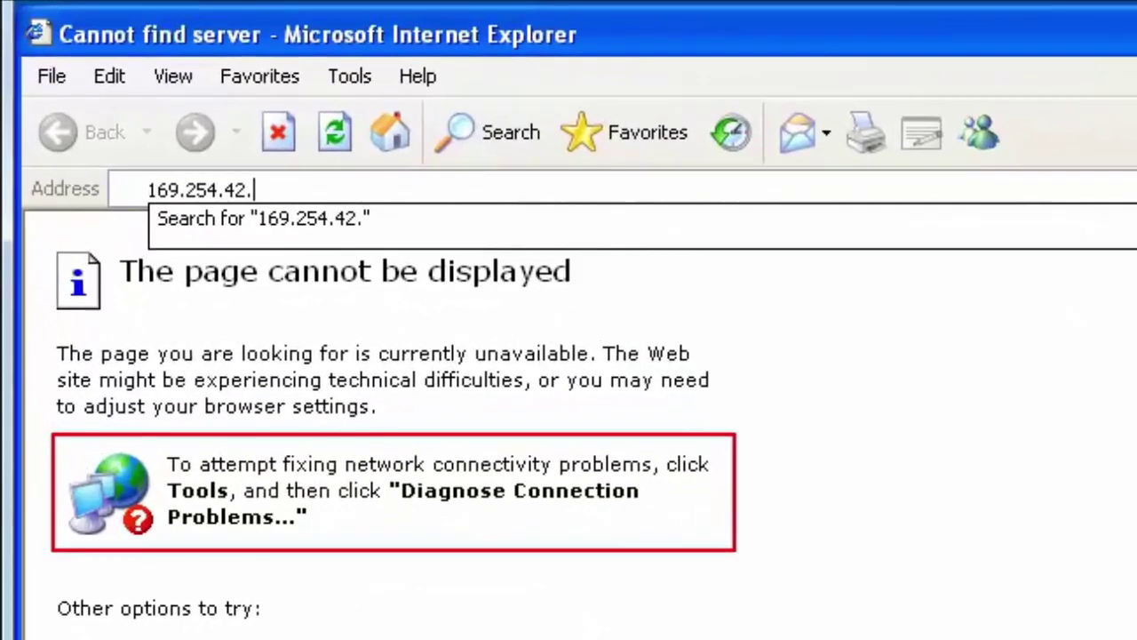
text(84)
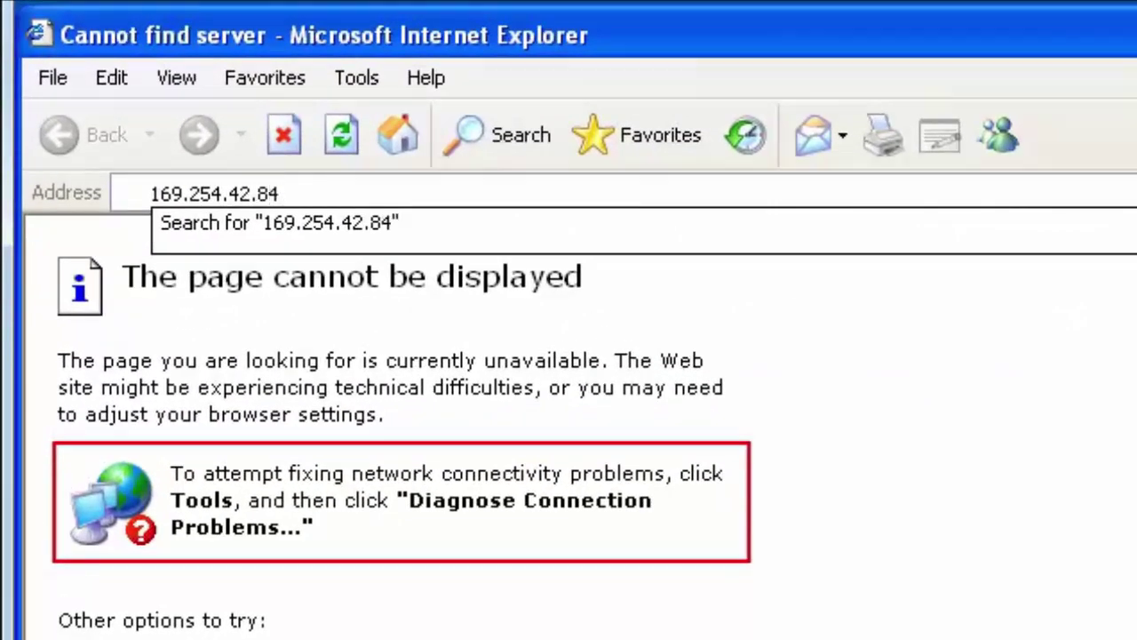
key(Return)
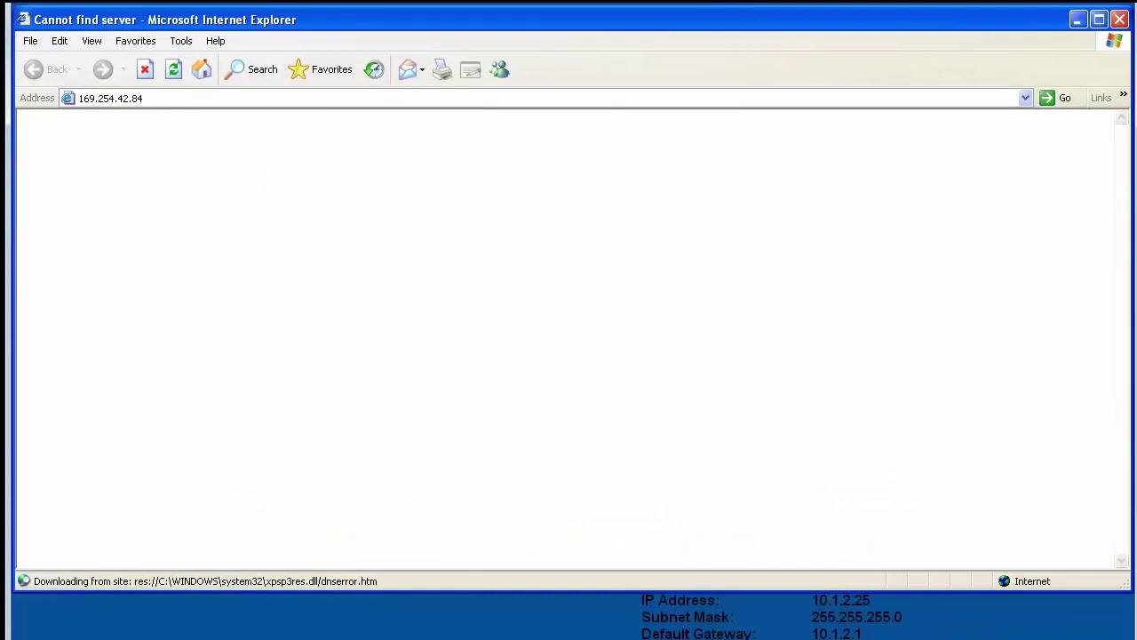
Run Command Prompt from the Accessories programs as the Administrator user, entering the account password.
key(super)
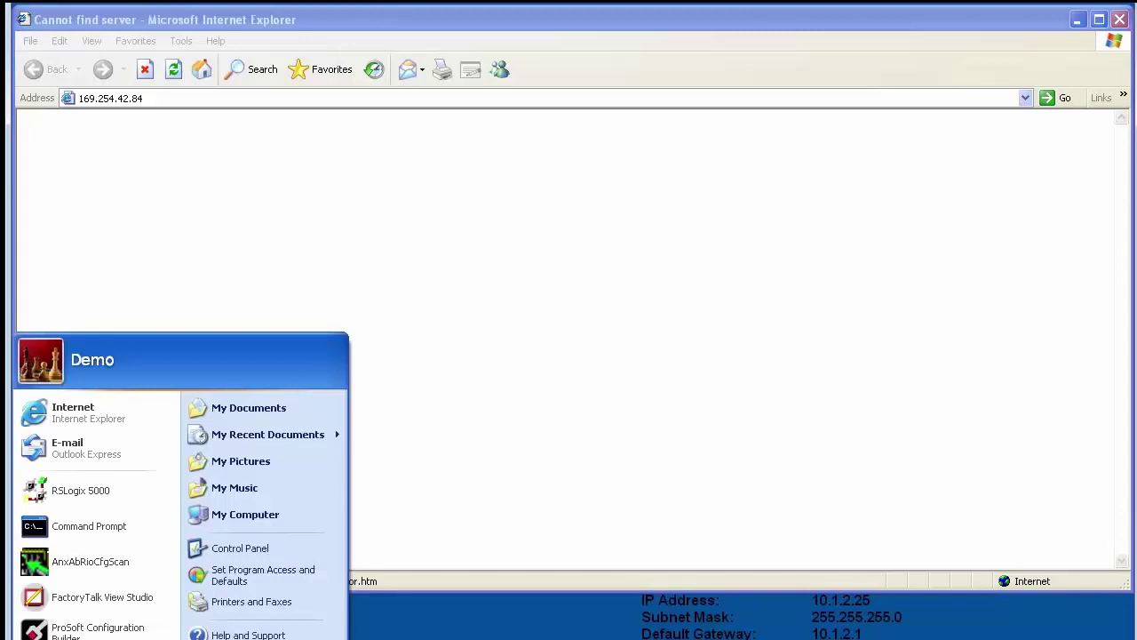
key(p)
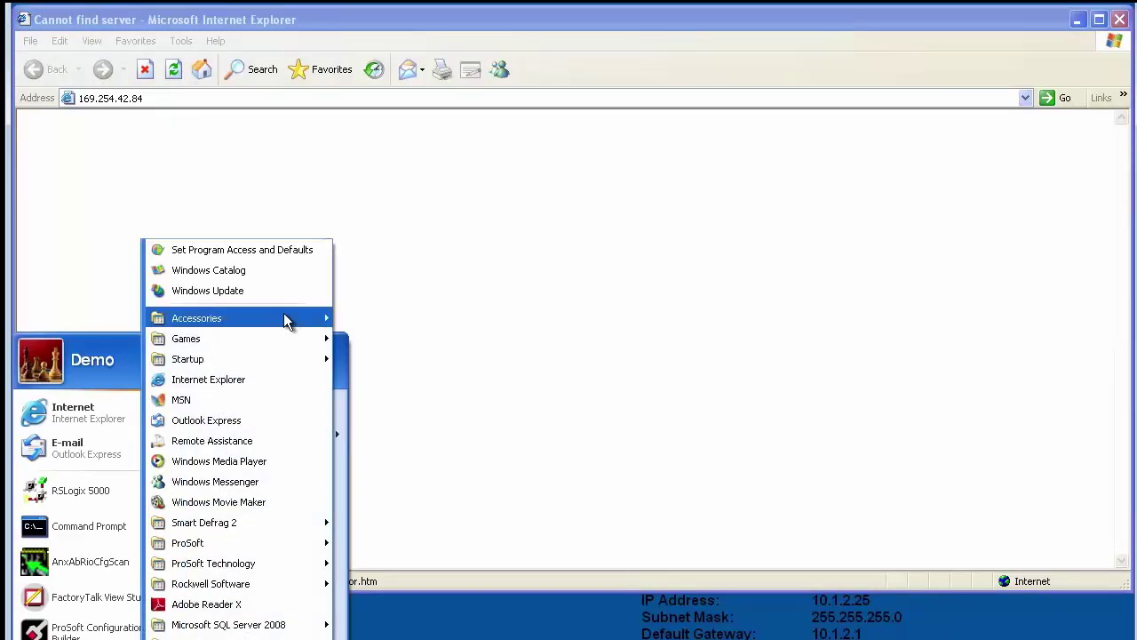
mouse_move(284, 320)
right_click(401, 441)
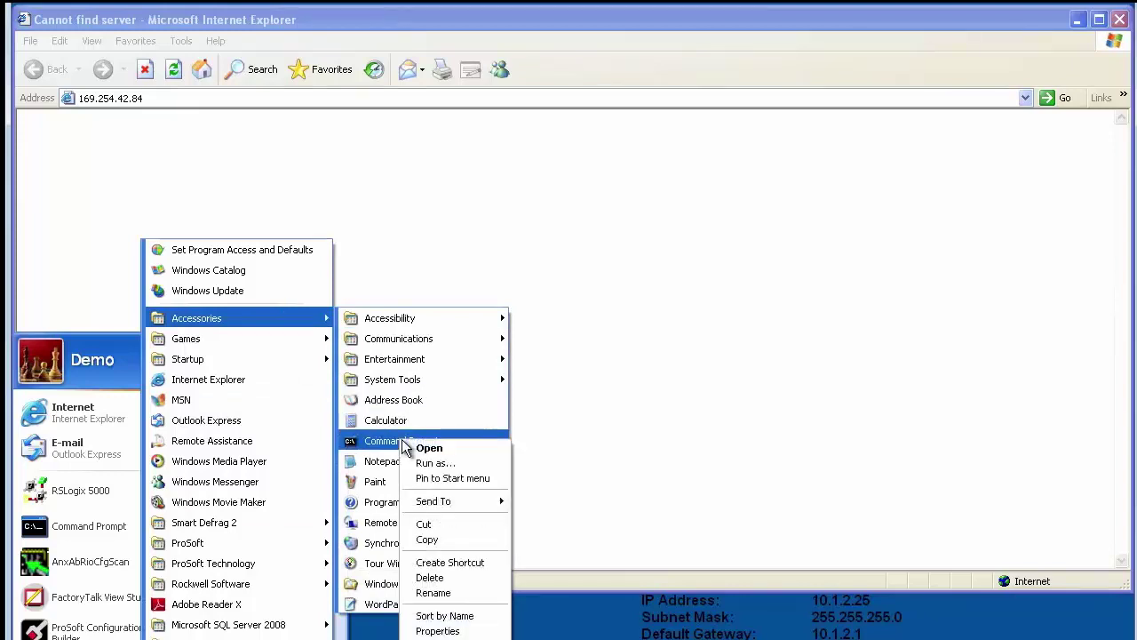
click(449, 464)
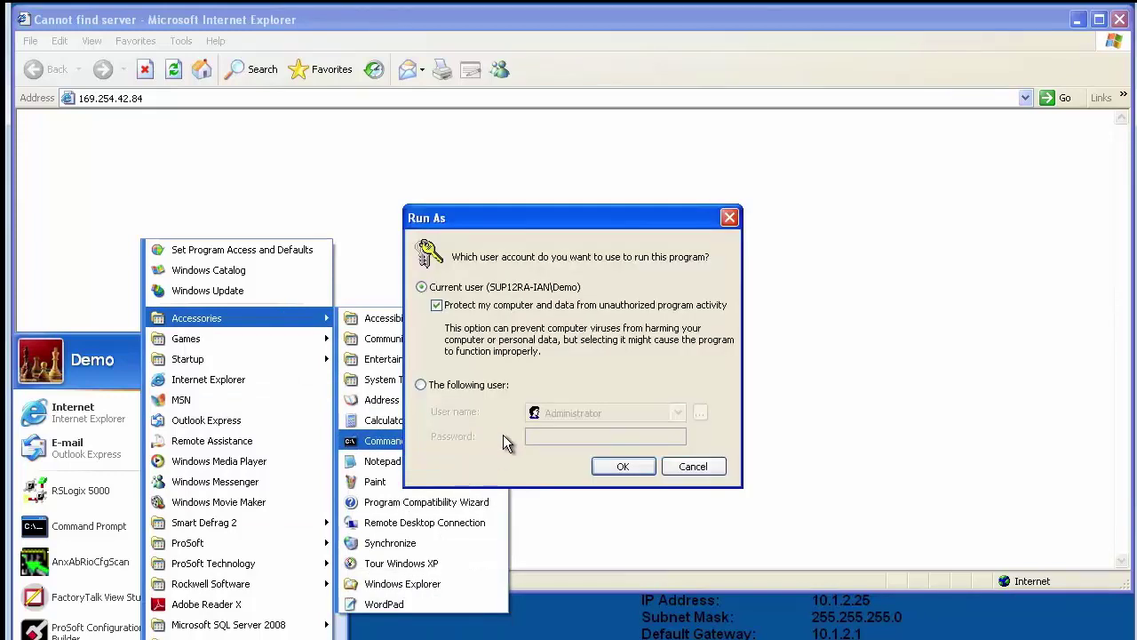
click(421, 385)
click(551, 434)
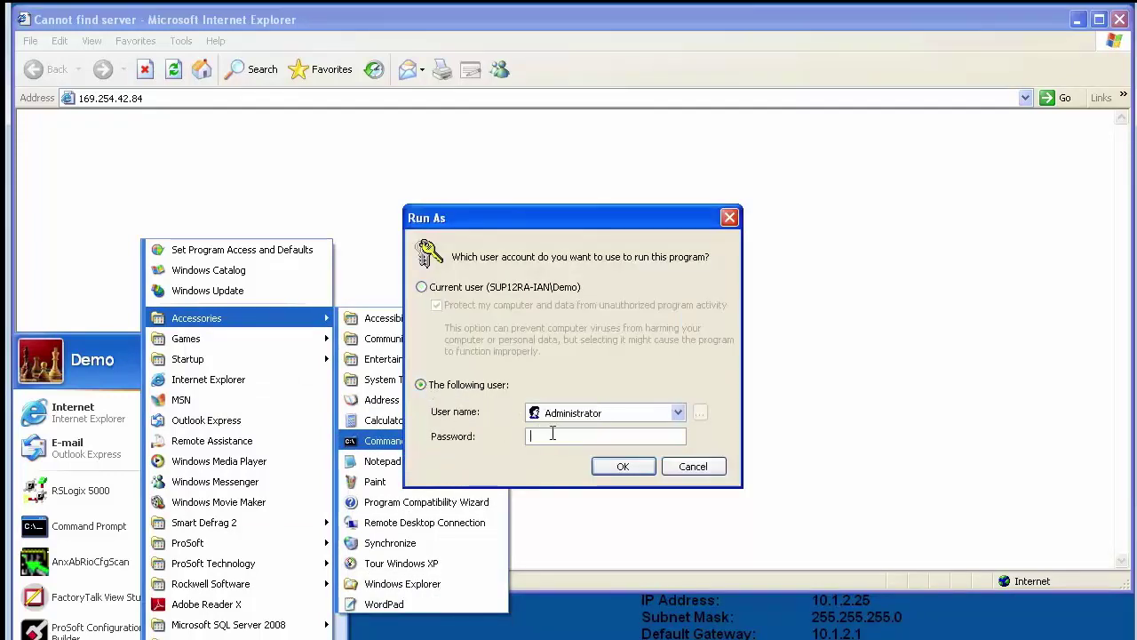
text(••••••••)
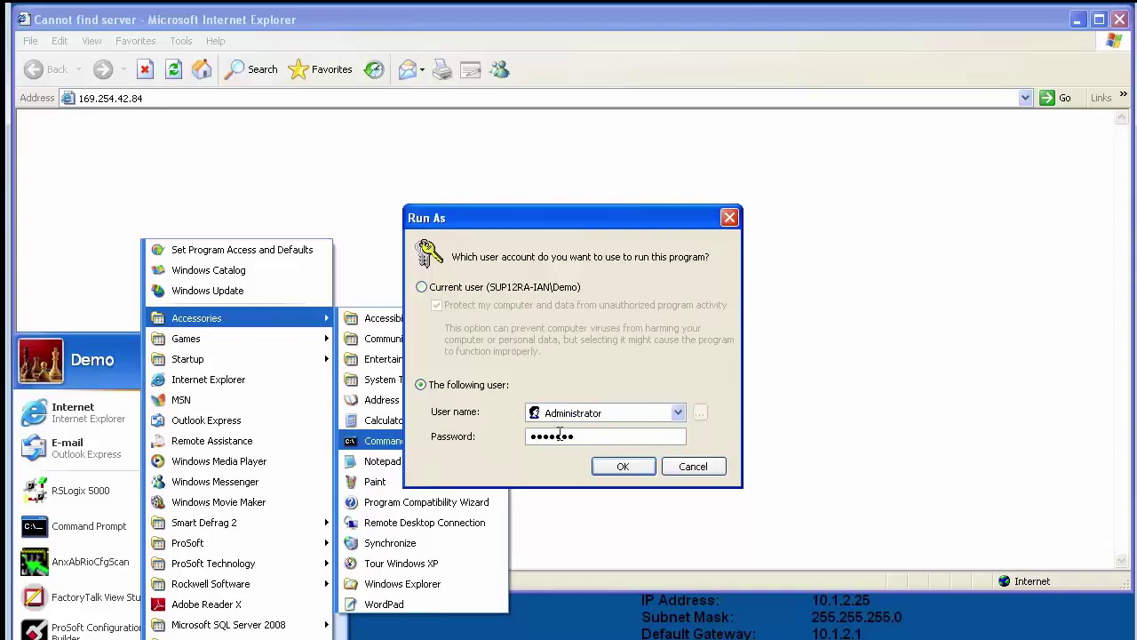
click(627, 471)
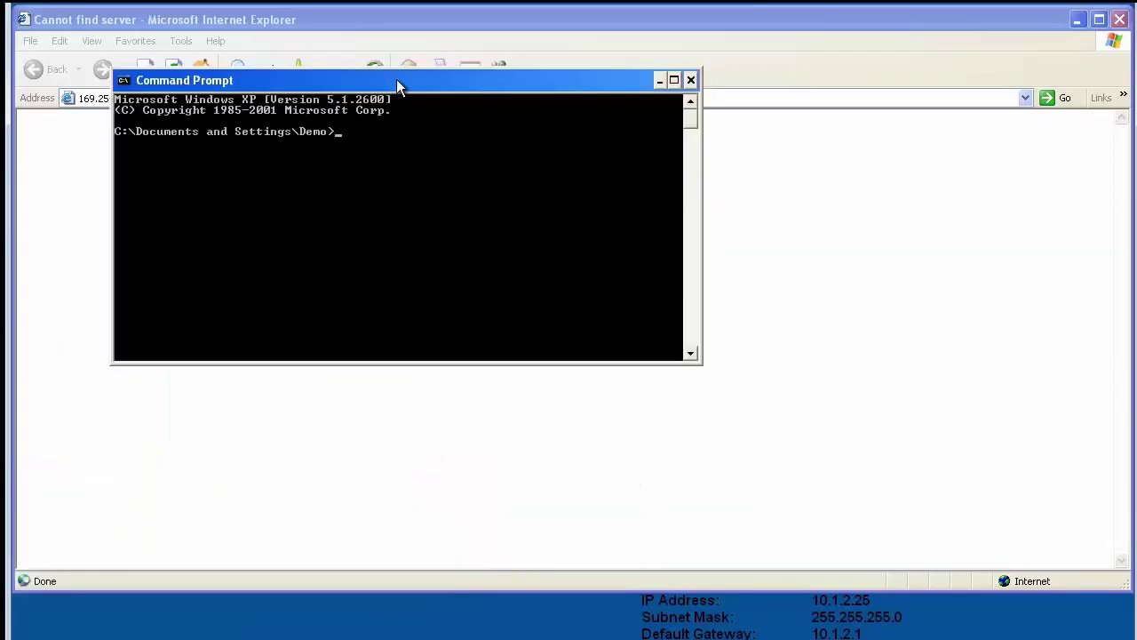
Display the computer's IP configuration with the ipconfig command.
drag(398, 87, 504, 202)
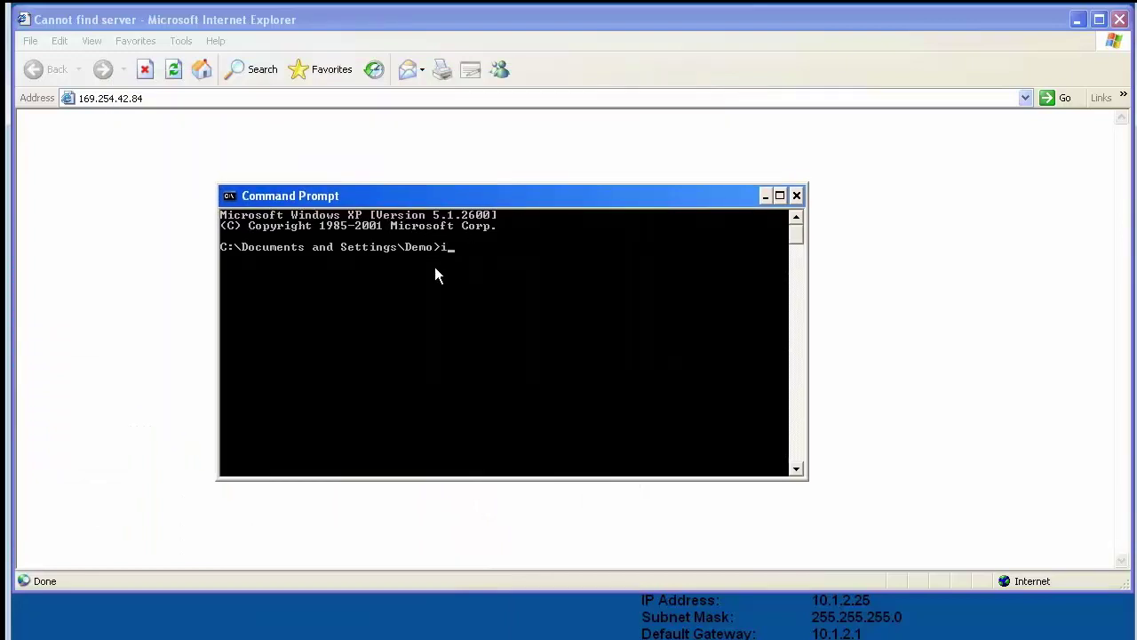
text(ipconfig)
key(Return)
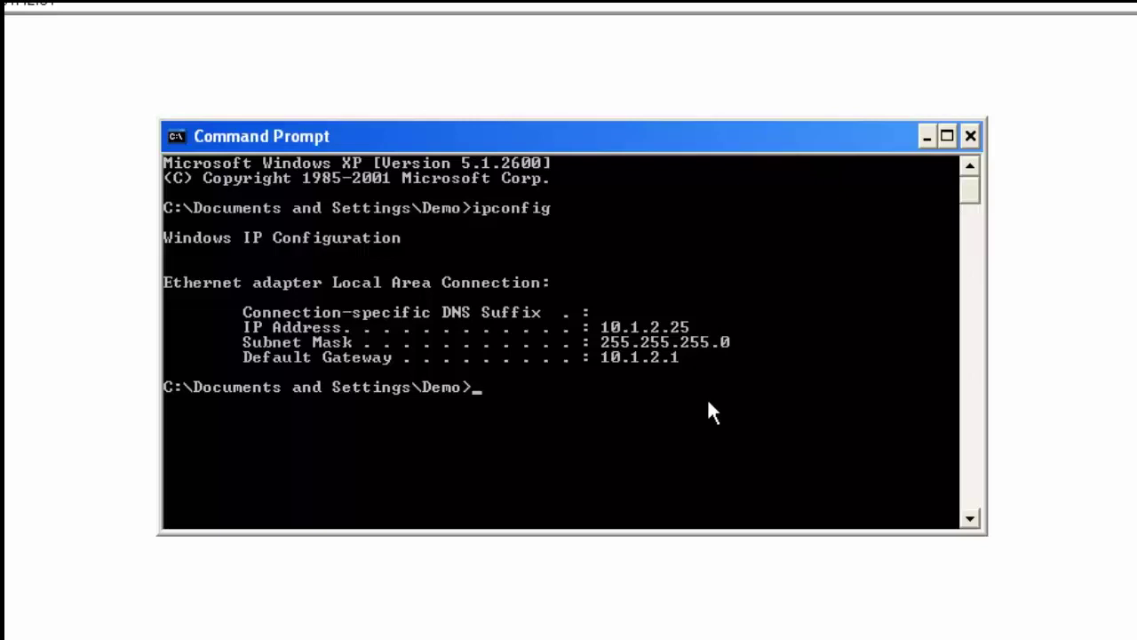
Add a route to 169.254.0.0 with mask 255.255.0.0 through 10.1.2.25 at metric 20.
text(route add 169.)
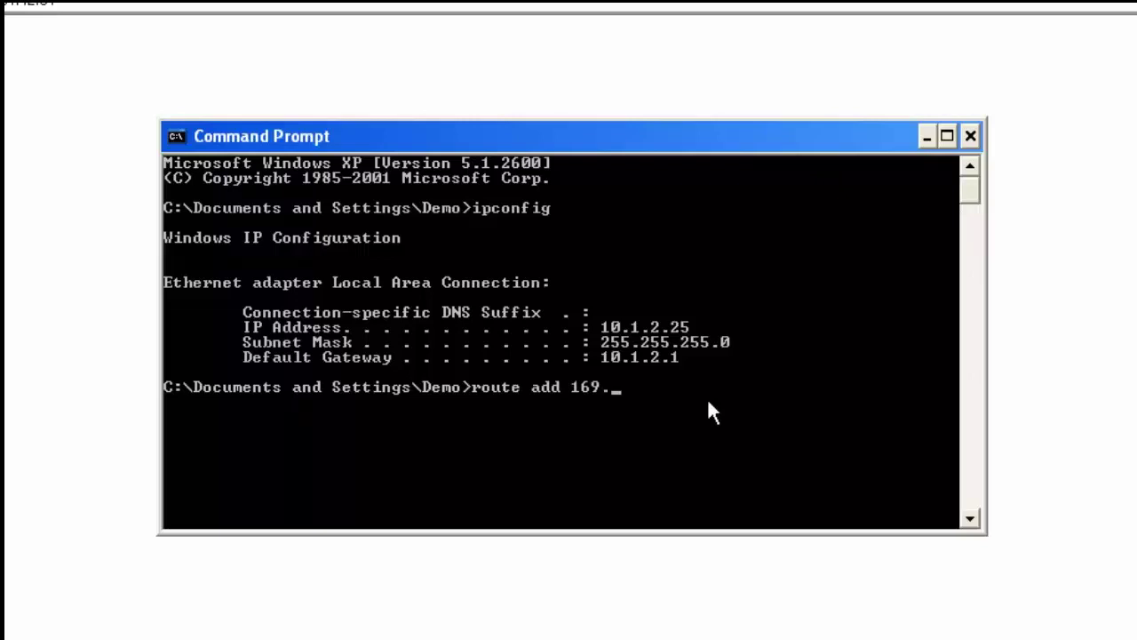
text(254.0.0 mask 255.255)
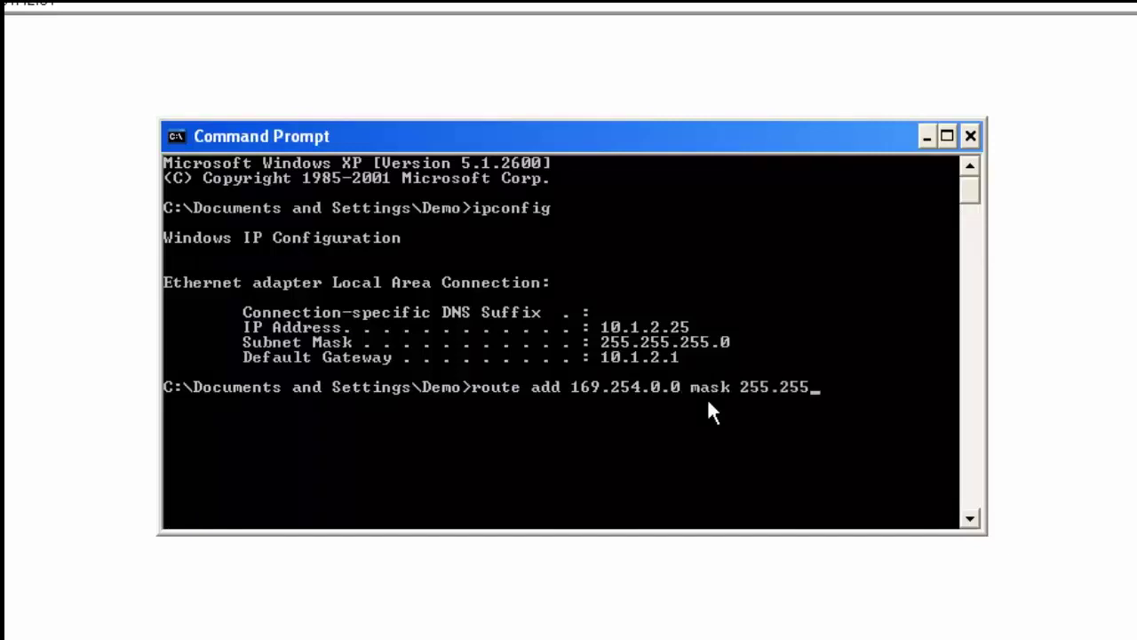
text(.0.0 10.1.2.25)
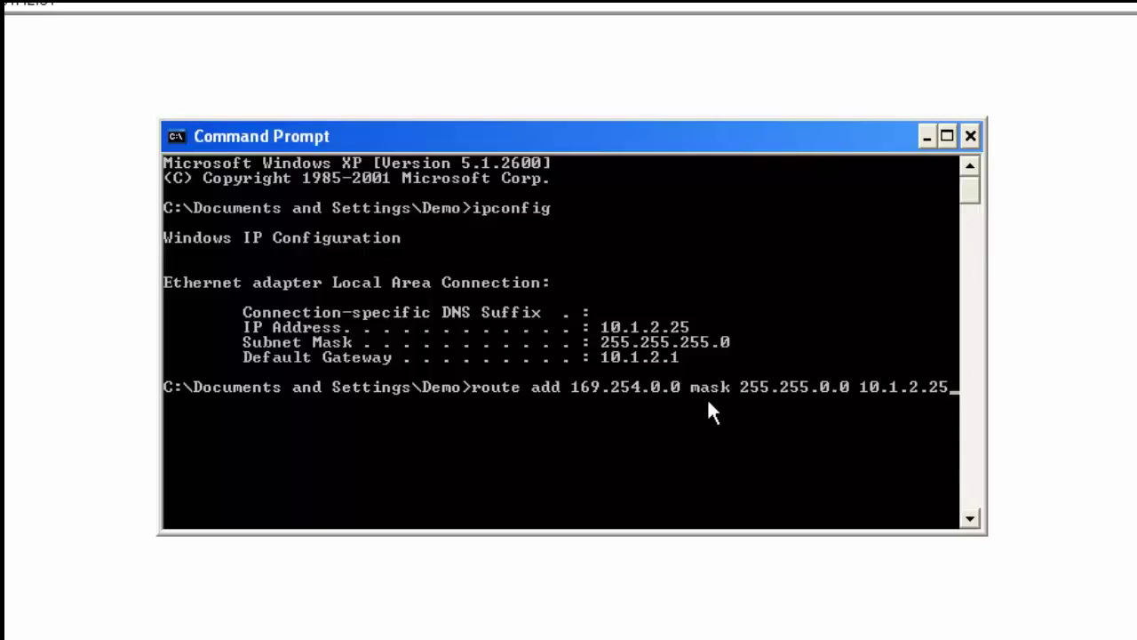
text( metric 20)
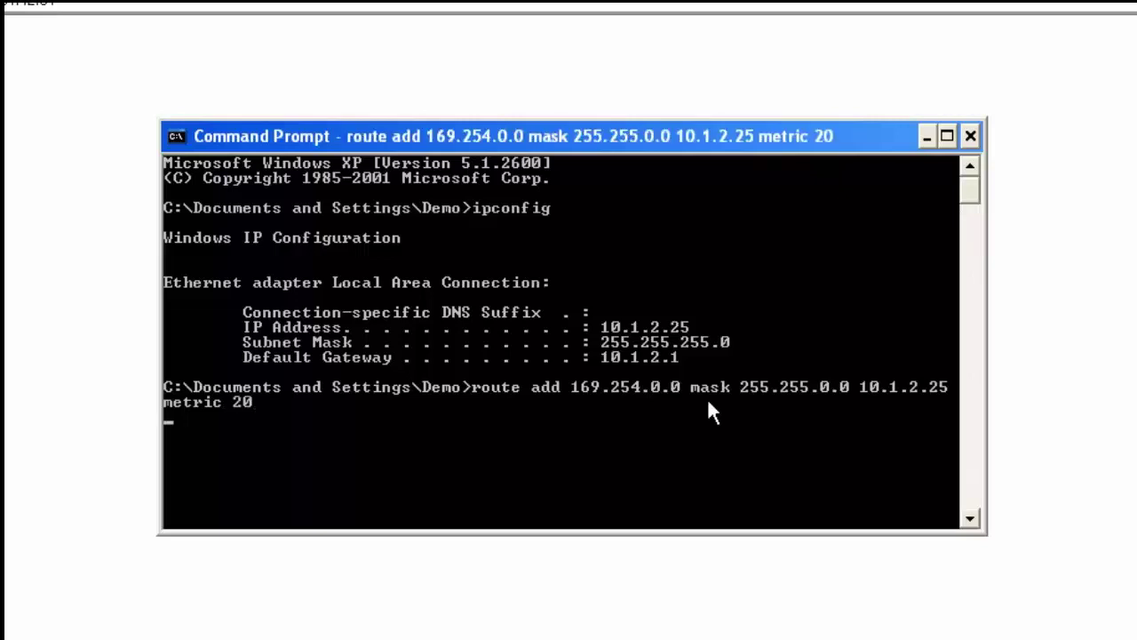
key(Return)
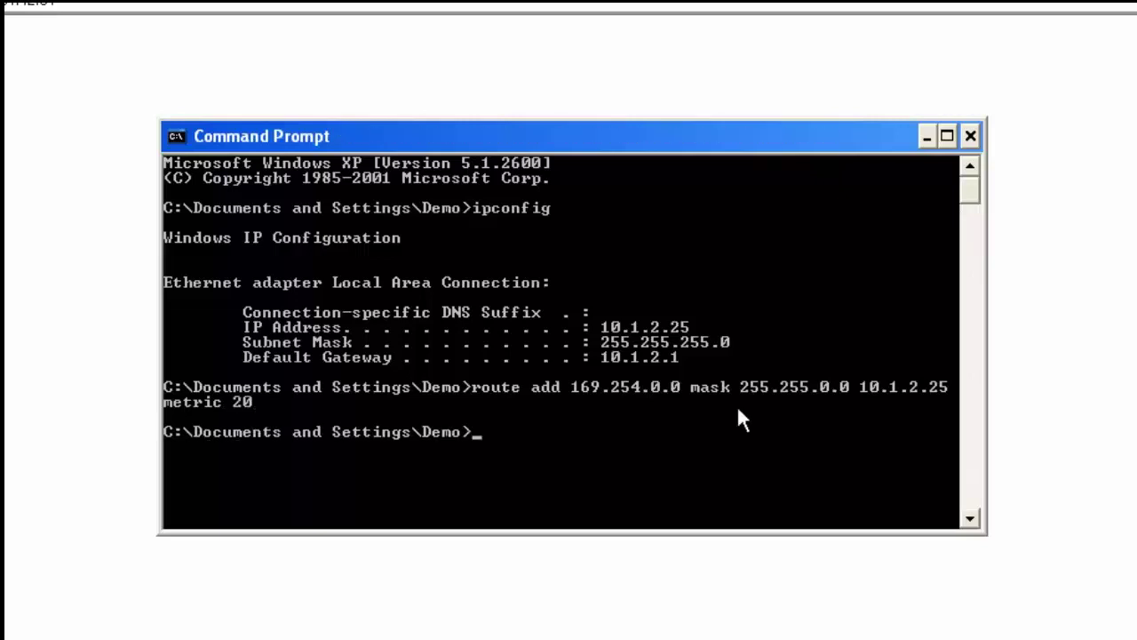
Switch back to Internet Explorer, load 169.254.42.84 again and open the module's AN-X Configuration page.
click(747, 601)
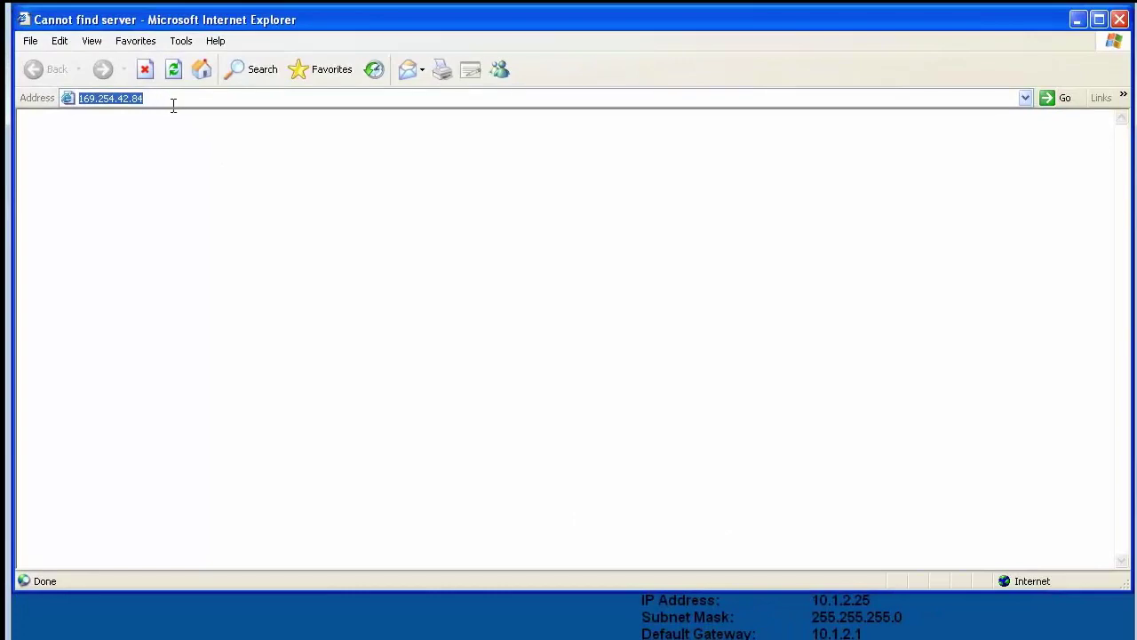
key(Return)
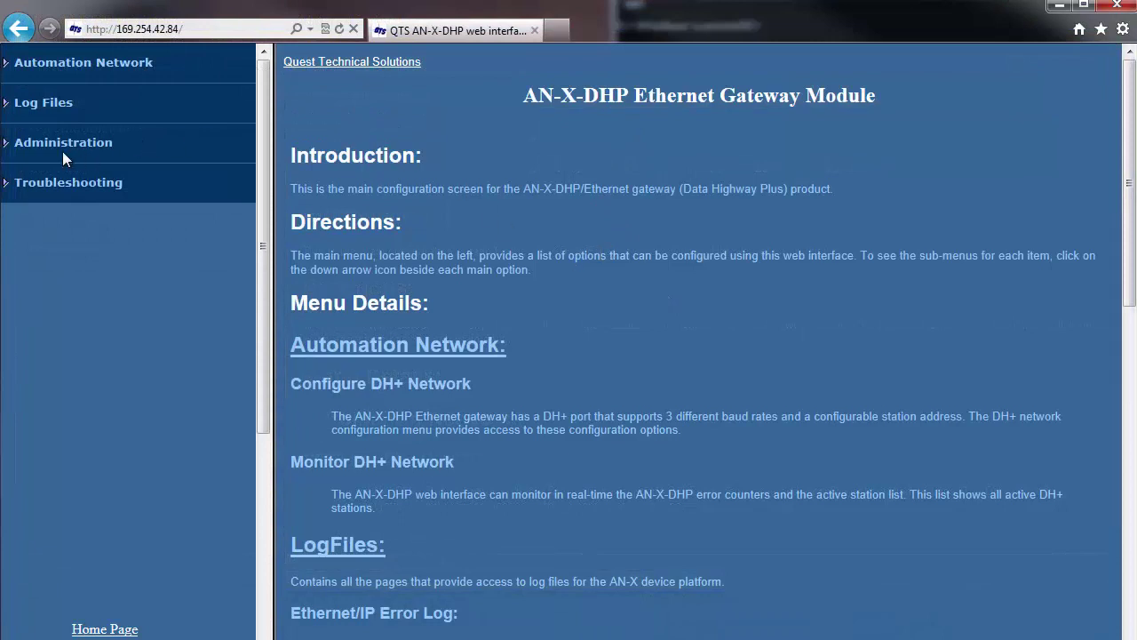
click(8, 144)
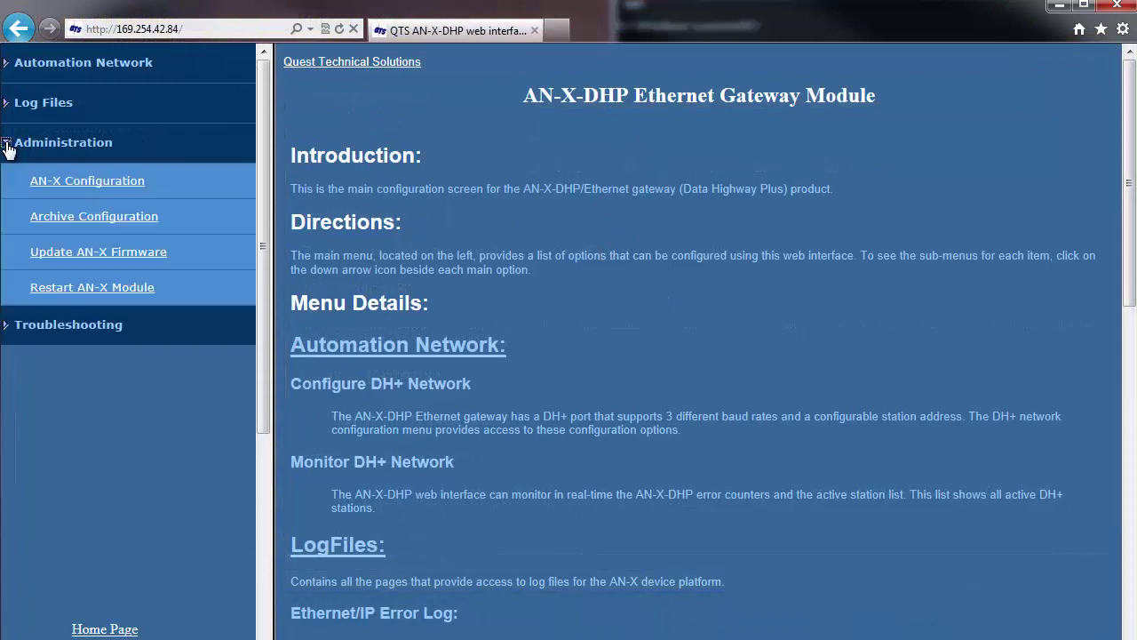
click(121, 187)
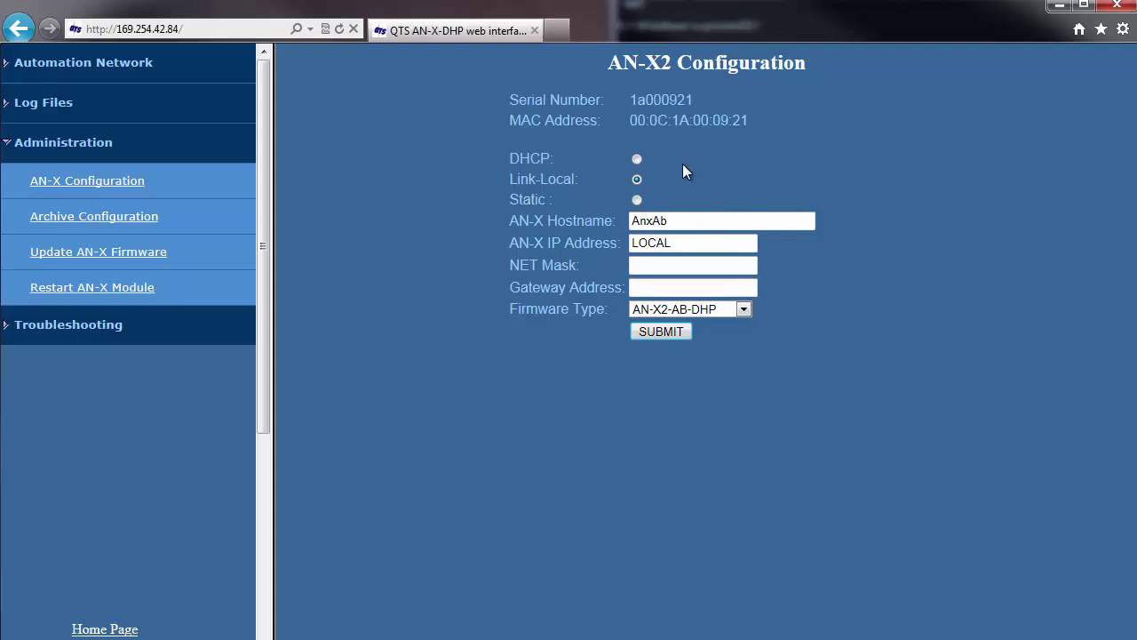
Change the AN-X hostname to Anx2_Training.
click(636, 198)
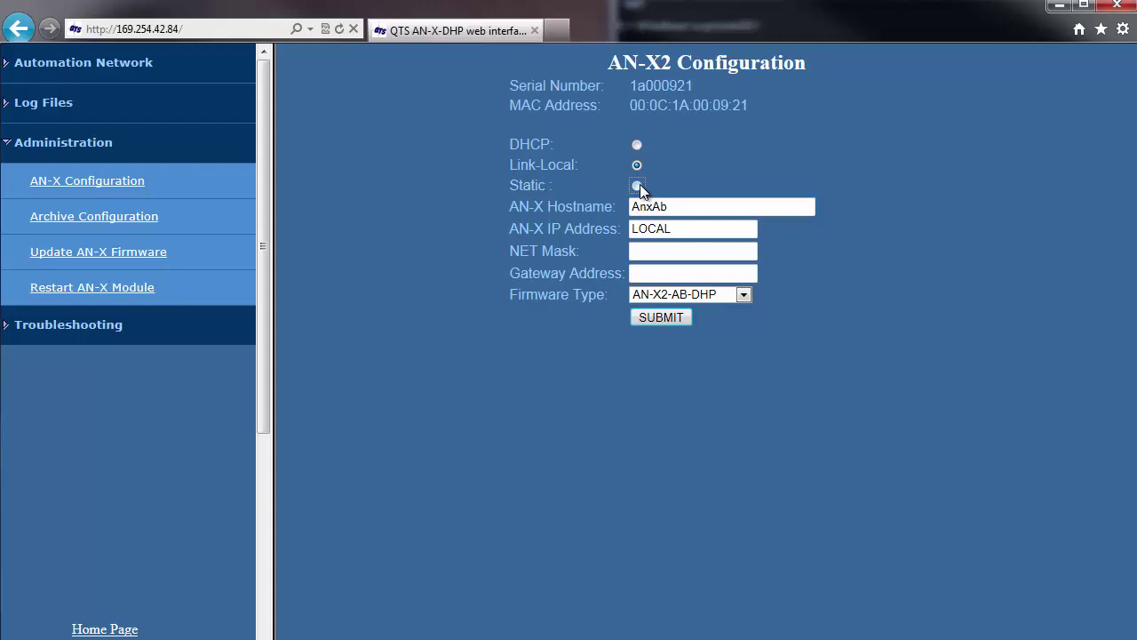
click(636, 187)
click(696, 207)
click(697, 207)
drag(670, 206, 657, 211)
text(2)
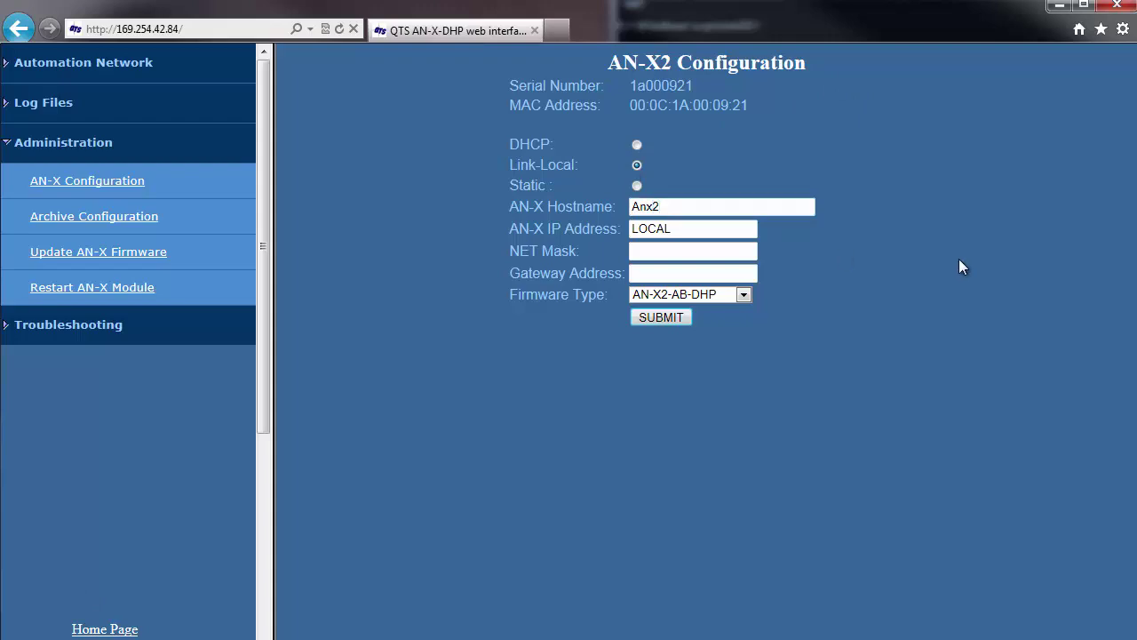
text(_Training)
Select static addressing with IP address 10.1.2.129, net mask 255.255.255.0 and gateway address 10.1.2.1.
click(639, 186)
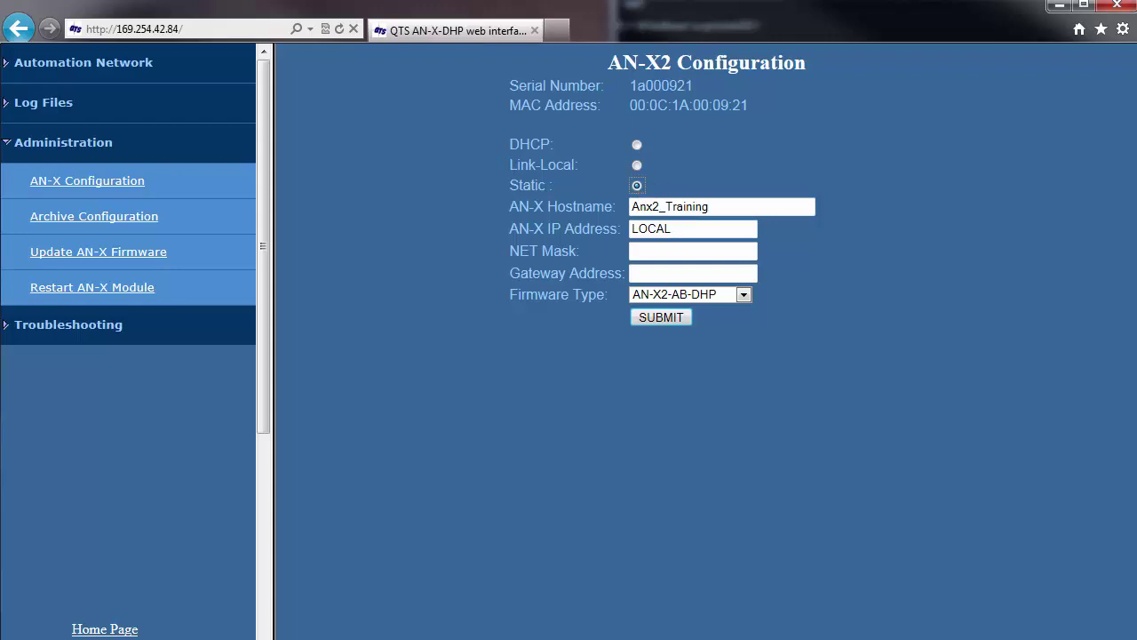
drag(682, 229, 622, 227)
text(10.1.2.)
text(129)
text(255.2)
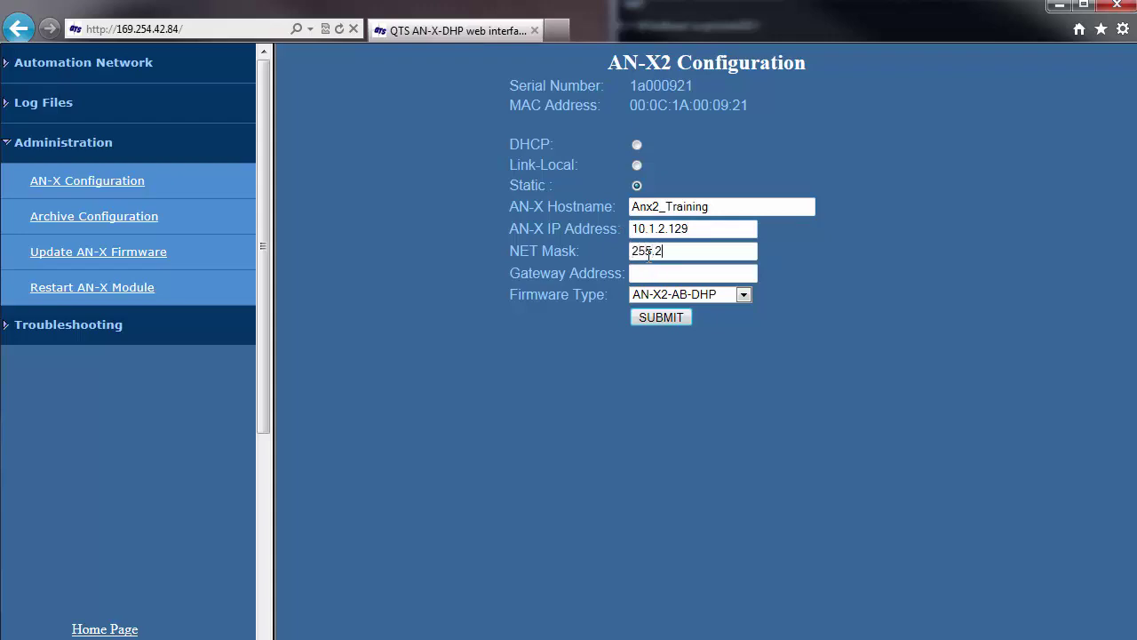
text(55.255.0)
click(660, 273)
text(1.)
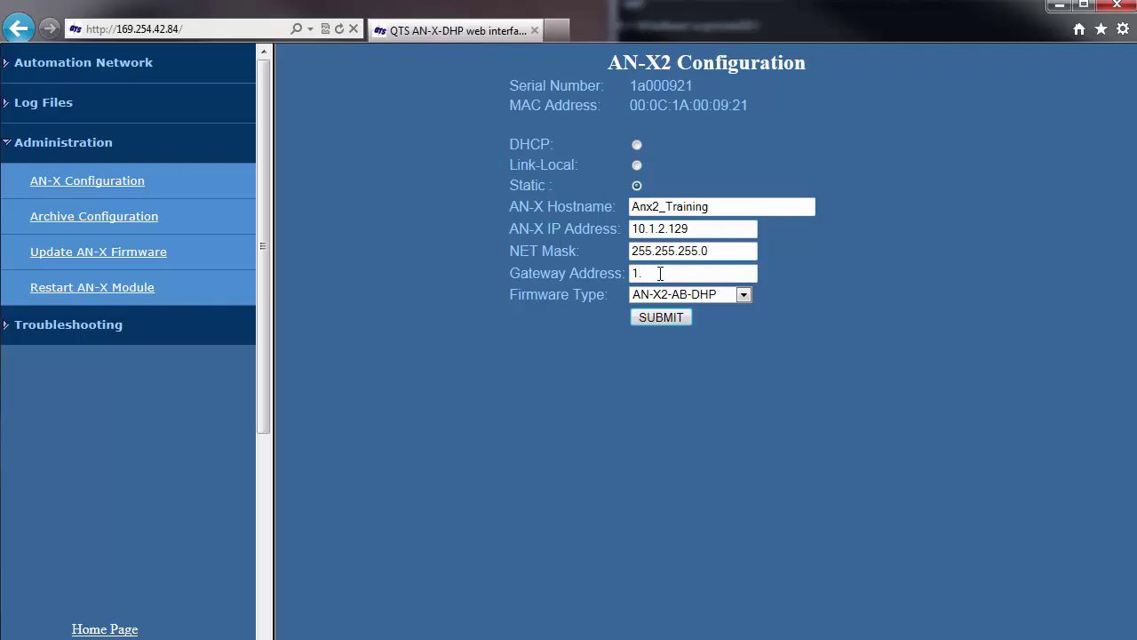
key(BackSpace)
text(0.1.2.1)
Set the firmware type to AN-X2-AB-DRV-04, submit the configuration and reboot the module to apply it.
click(743, 297)
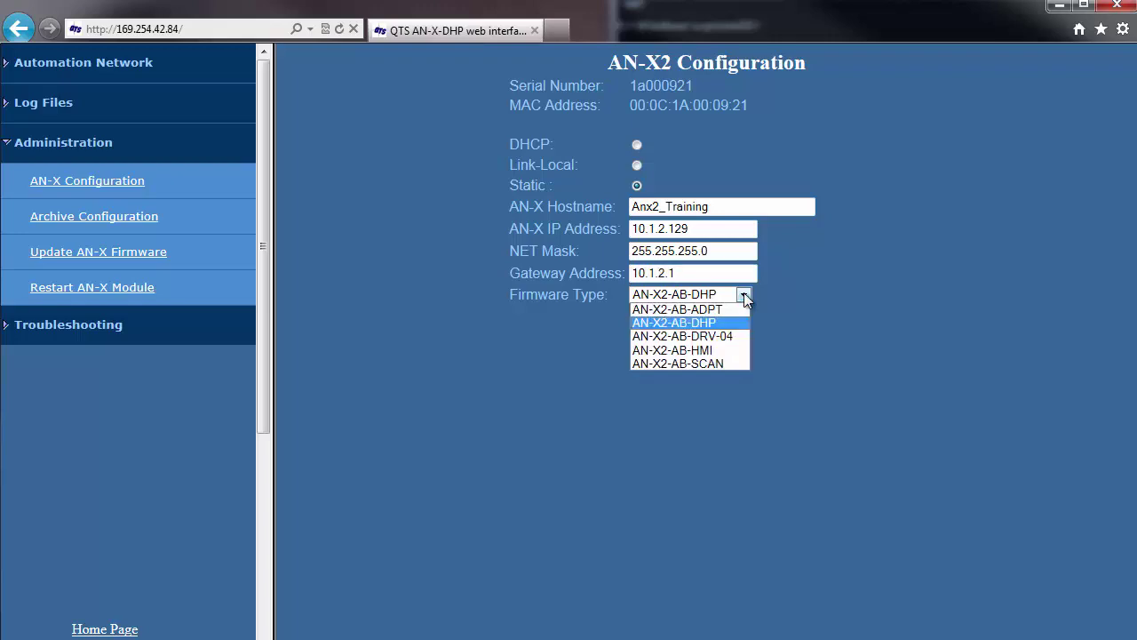
click(734, 338)
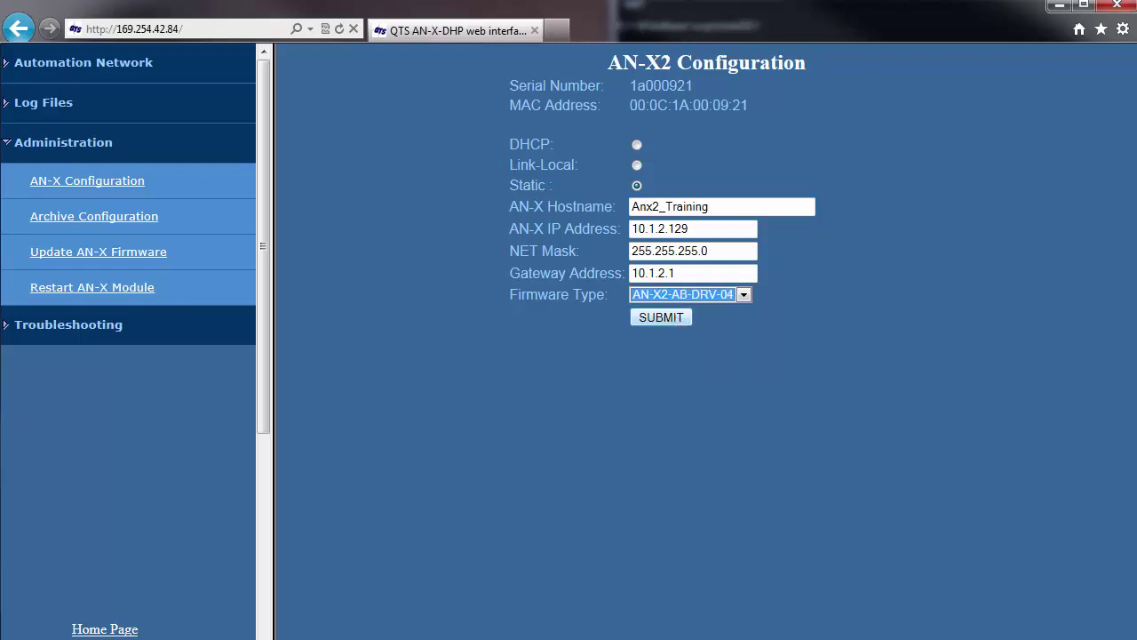
click(672, 319)
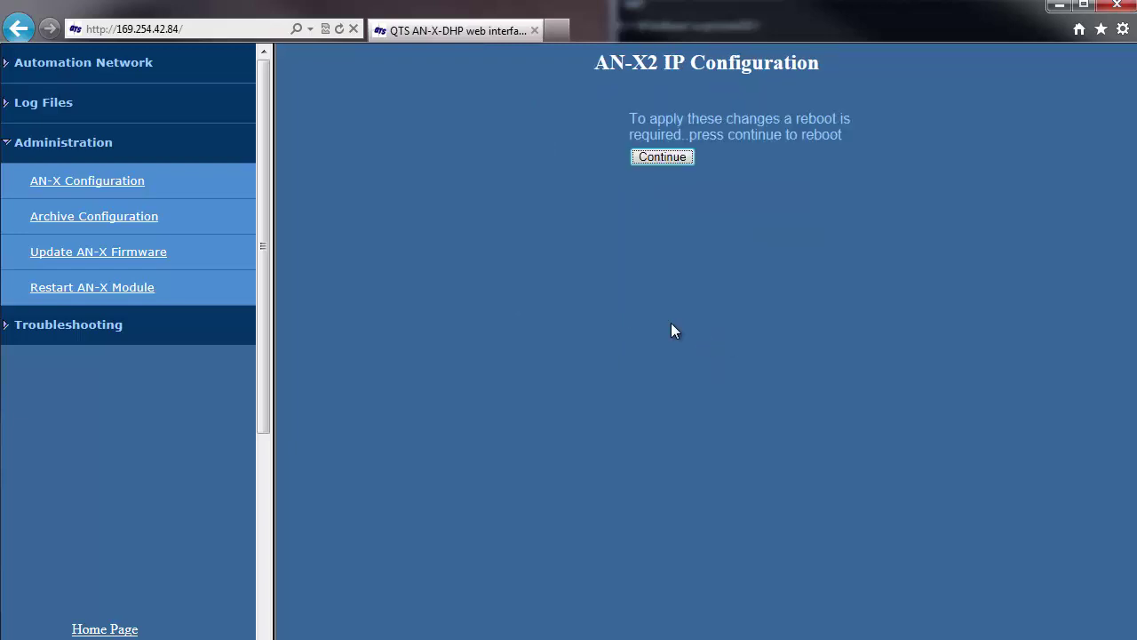
click(661, 157)
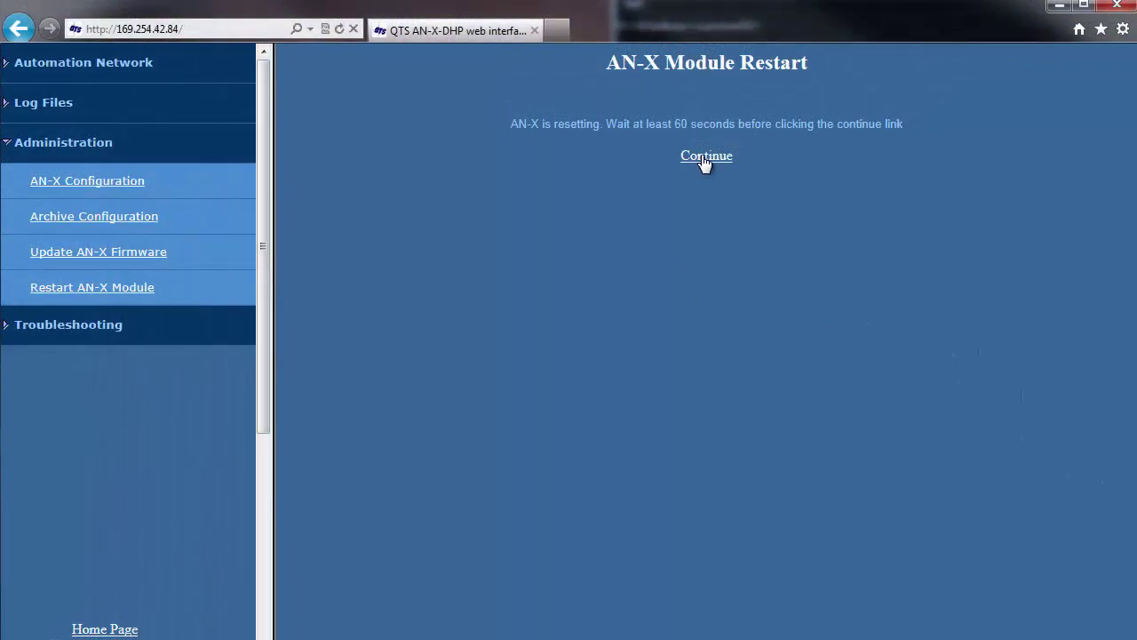
click(704, 157)
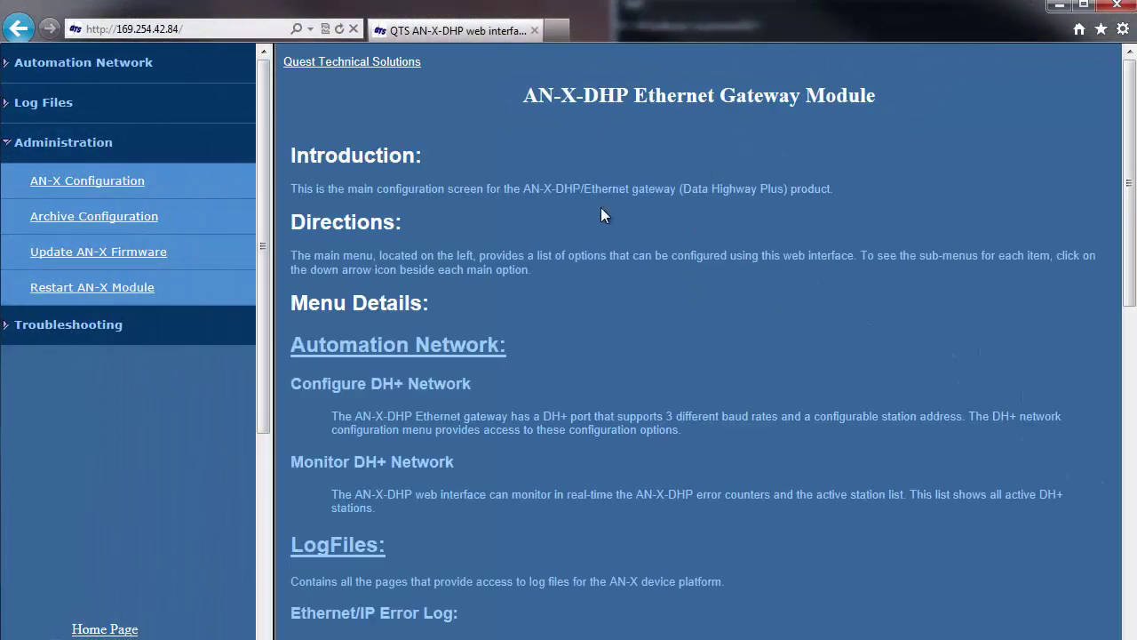
Load the gateway's web interface at its new static address, 10.1.2.129.
click(199, 29)
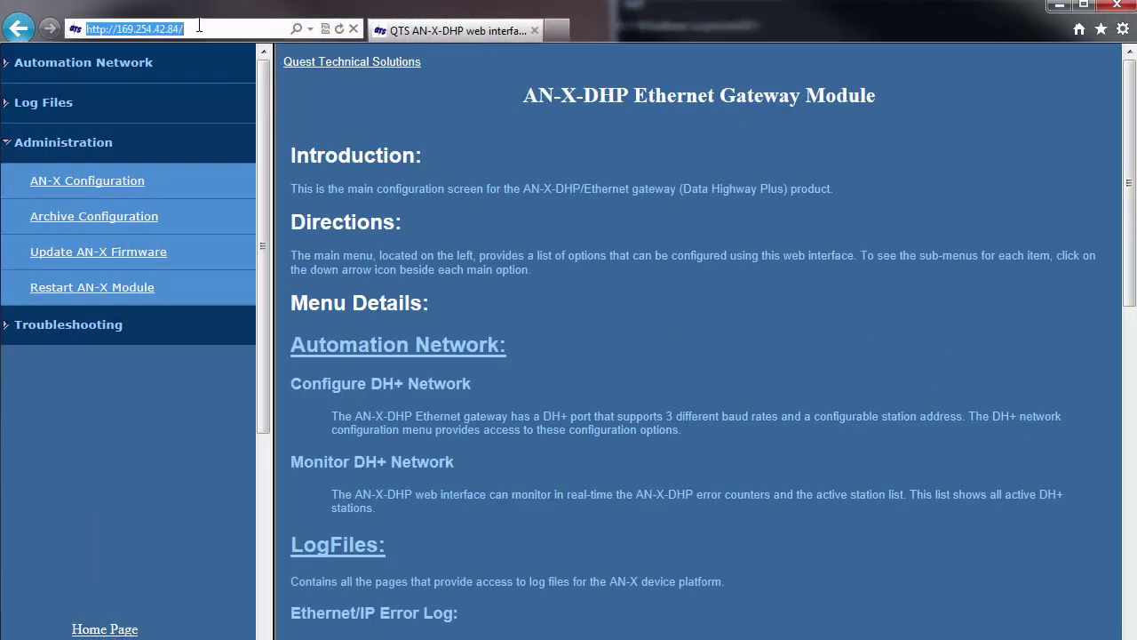
text(10)
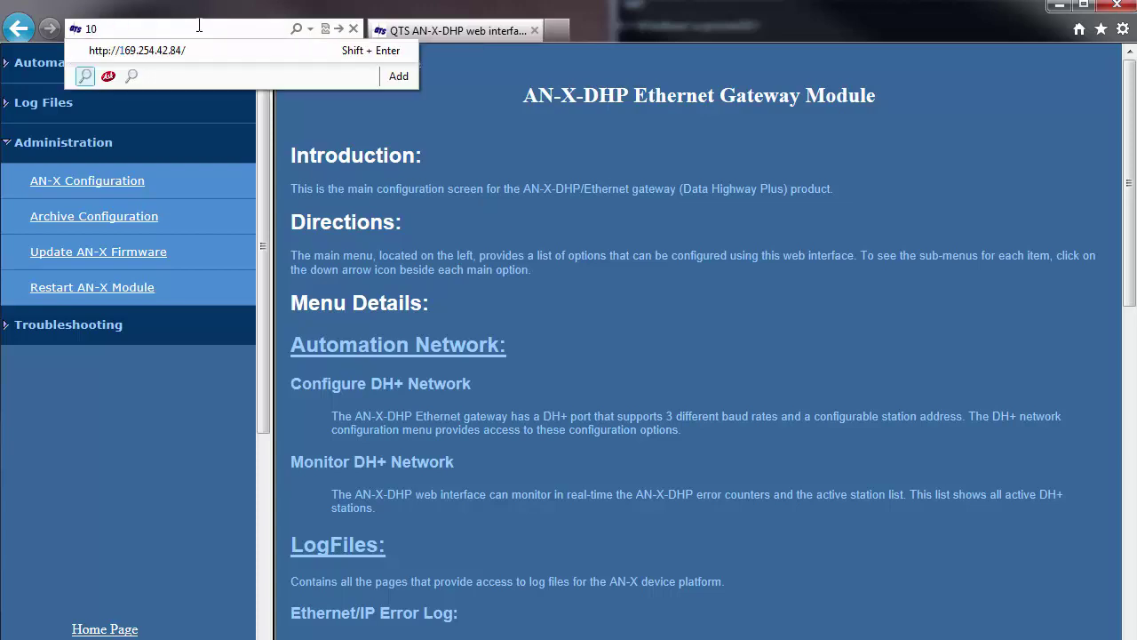
text(.1.2.12)
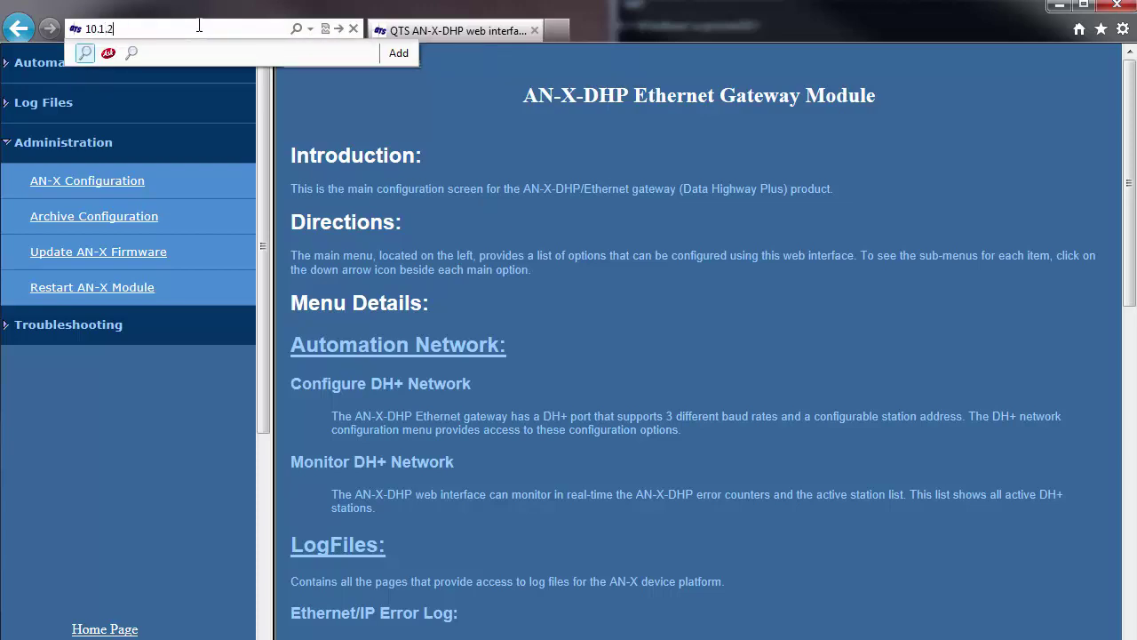
text(9)
key(Return)
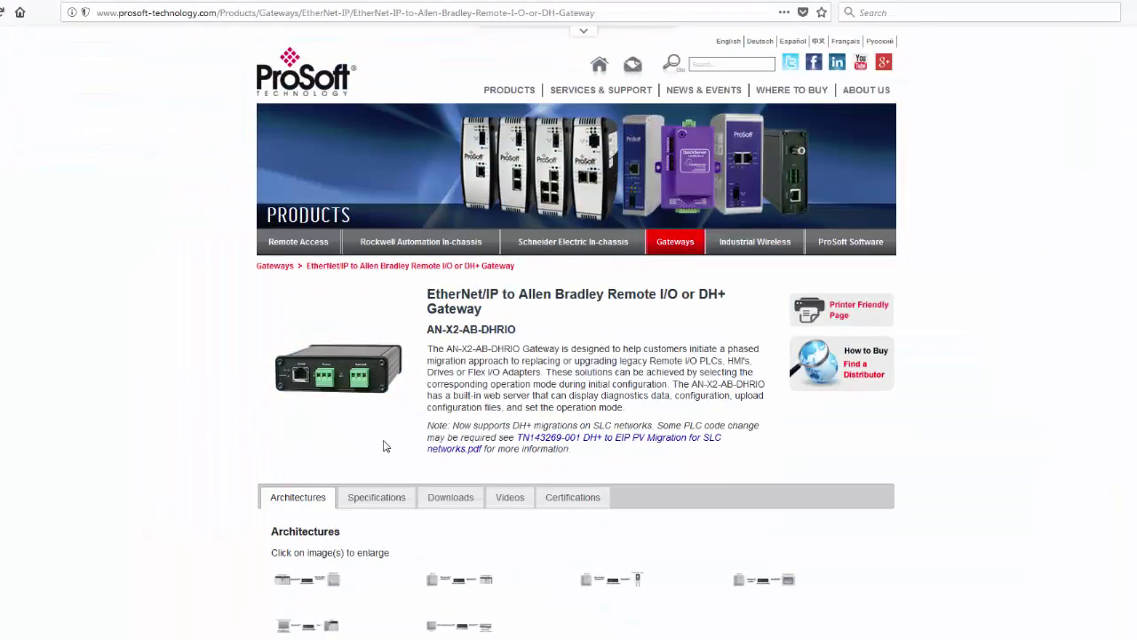
Switch to the AN-X2-AB-DHRIO product page in Firefox and download the Drive Files package.
scroll(501, 407, down, 1)
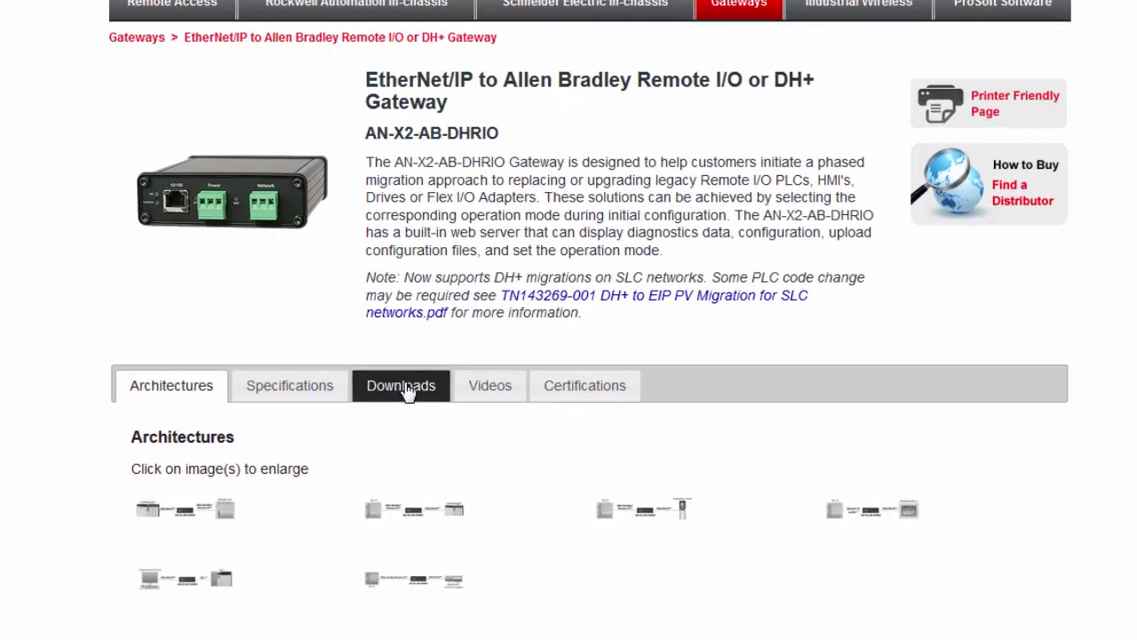
click(405, 389)
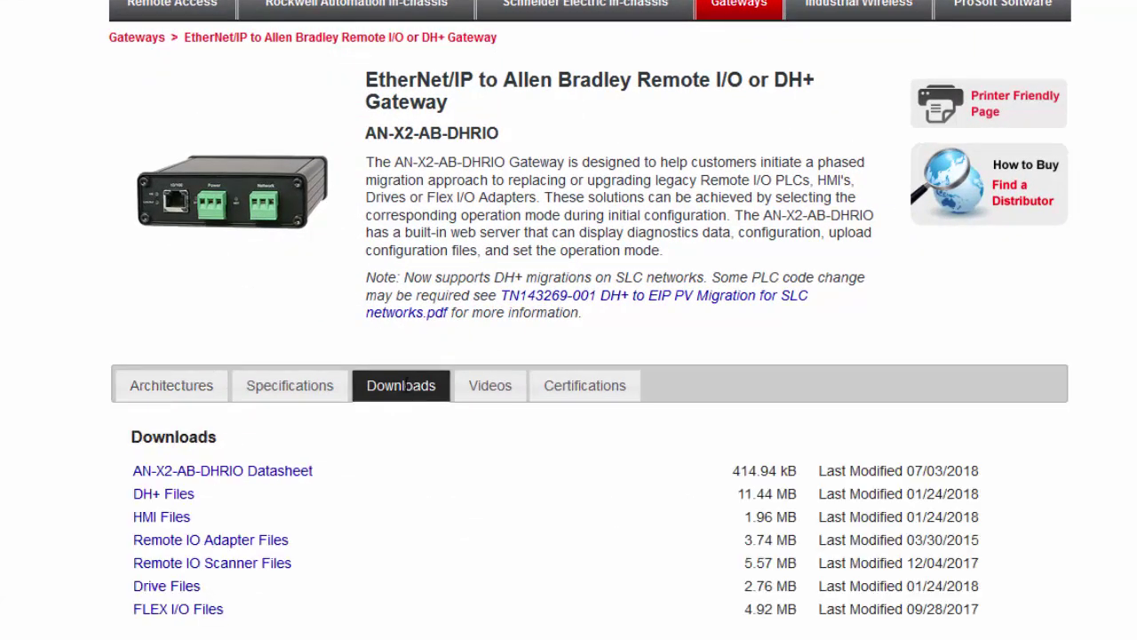
click(198, 594)
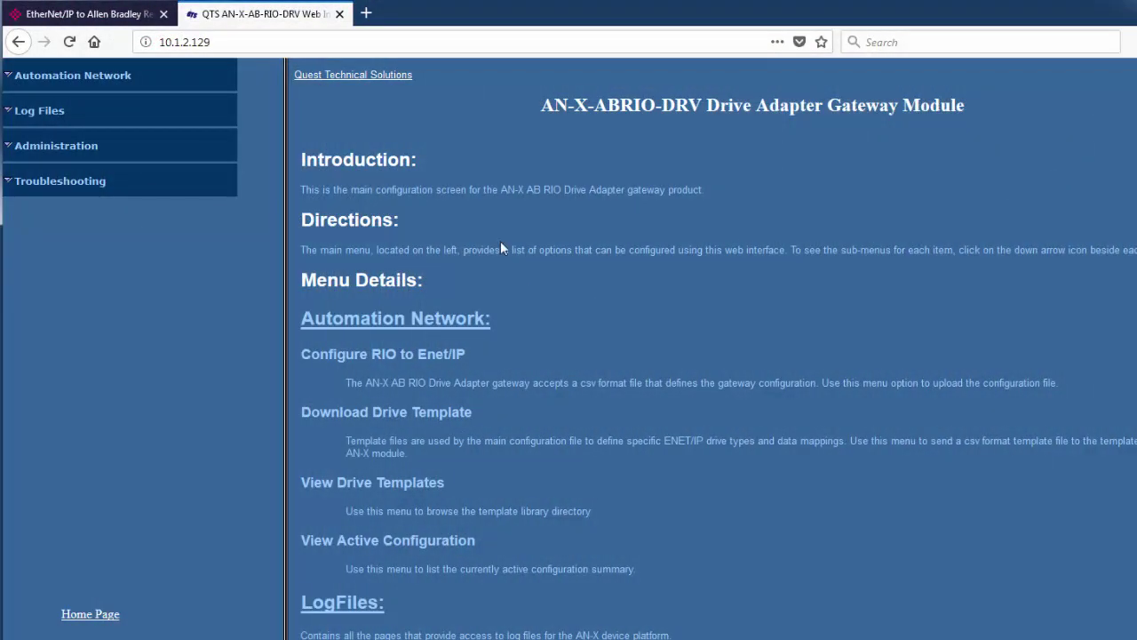
On the gateway's web interface at 10.1.2.129, look through the drive template files stored on the module.
click(8, 77)
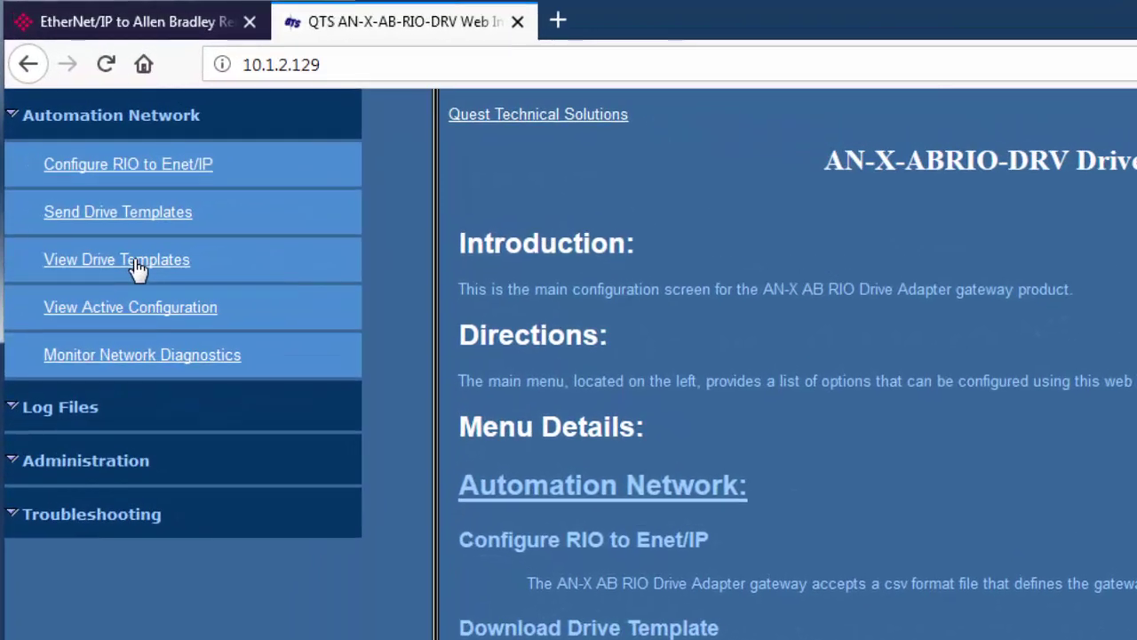
click(135, 263)
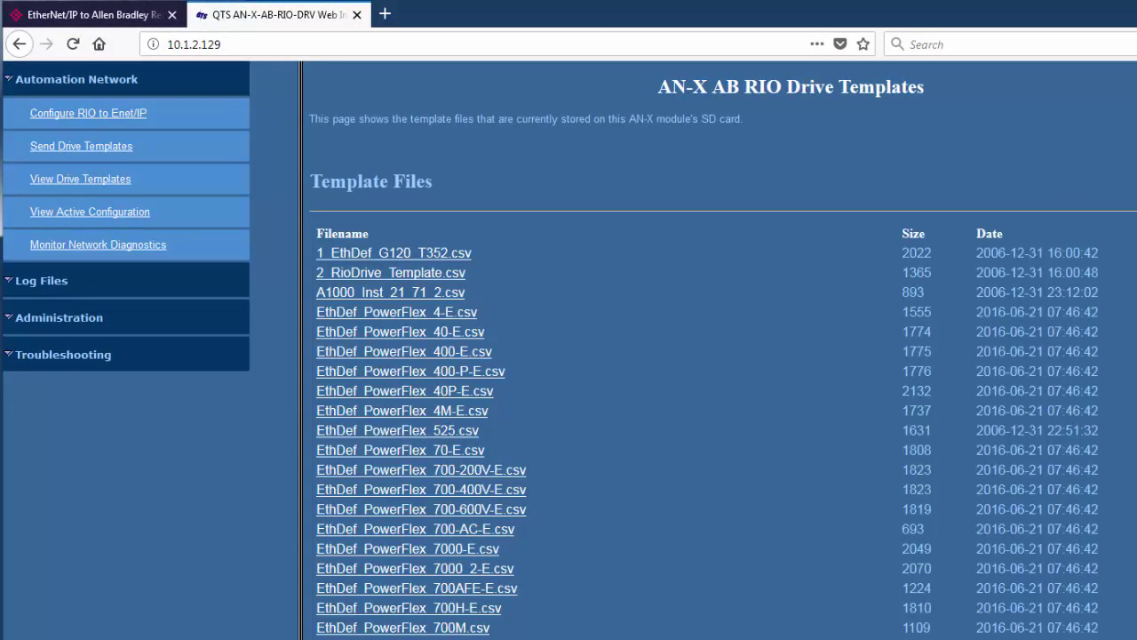
scroll(723, 350, down, 2)
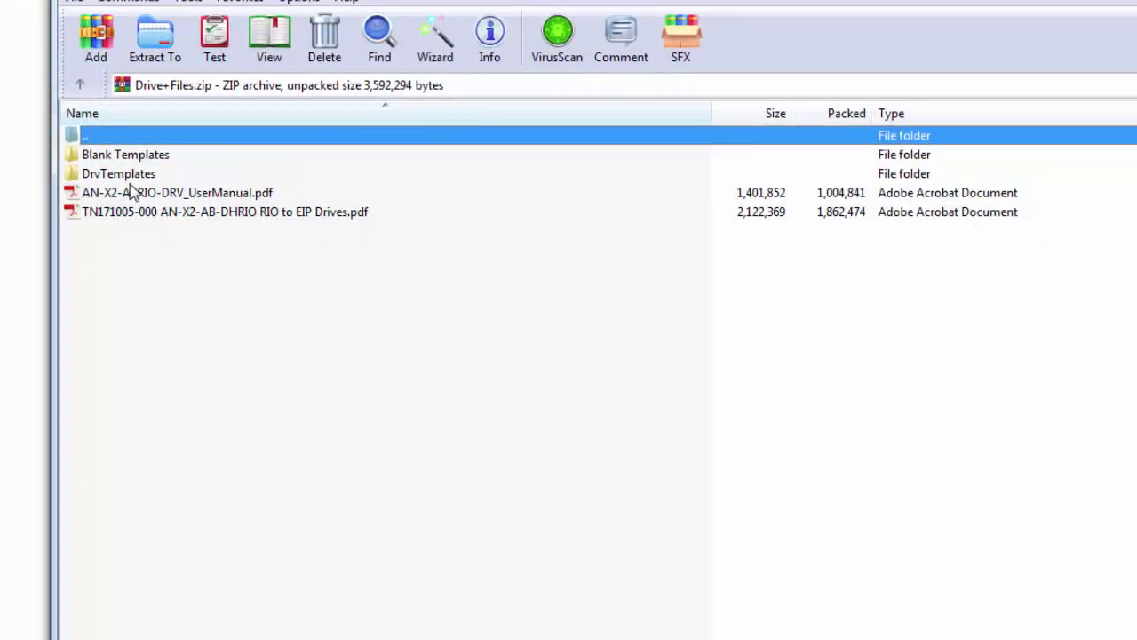
Switch to the Drive+Files.zip archive in WinRAR and copy EthDef_PowerFlex_753_ENTR.csv from the DrvTemplates folder to the clipboard.
click(120, 174)
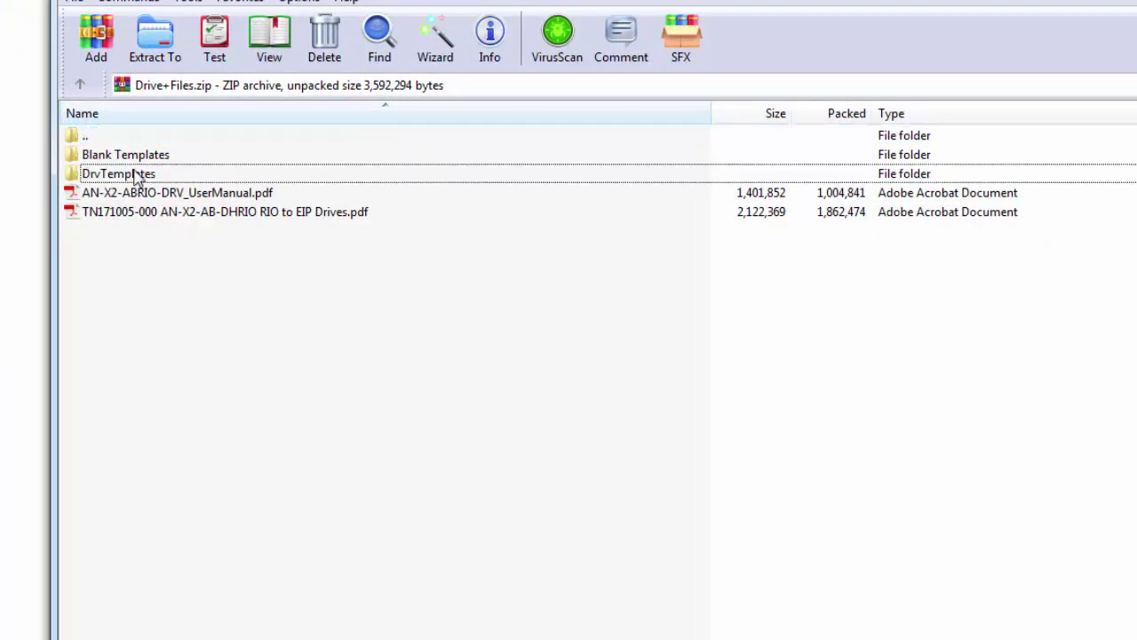
double_click(136, 175)
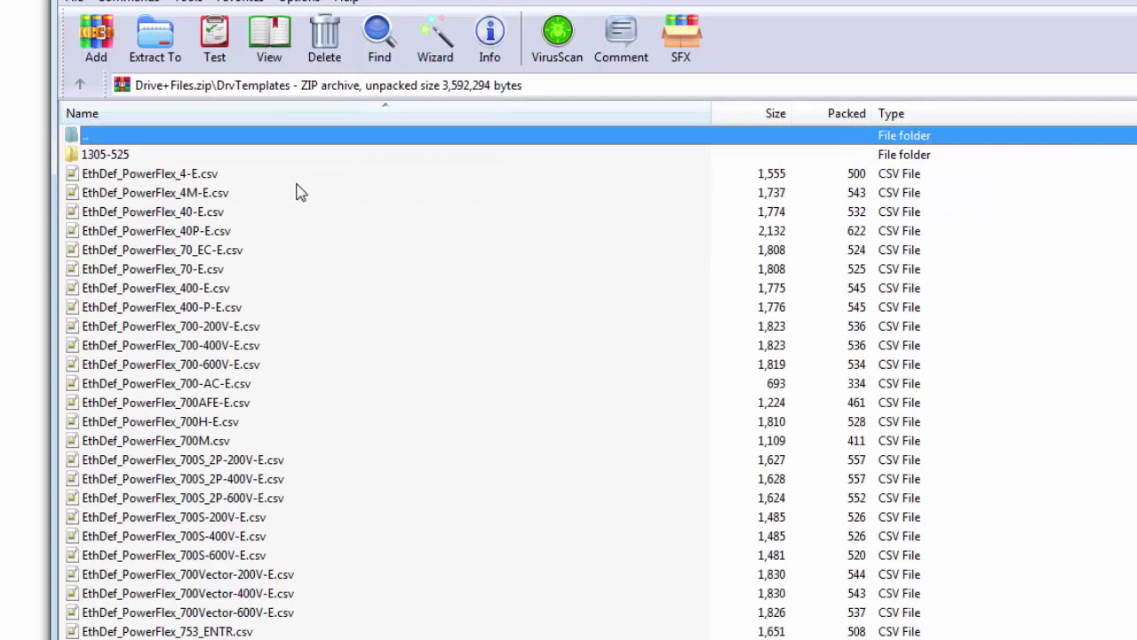
scroll(300, 193, down, 2)
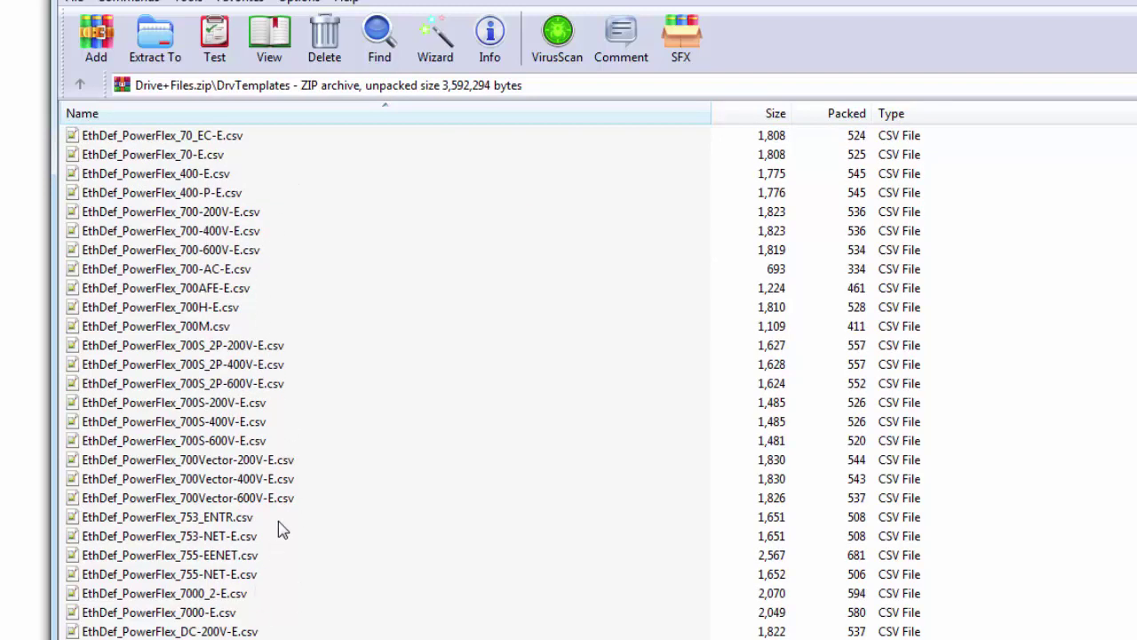
click(249, 521)
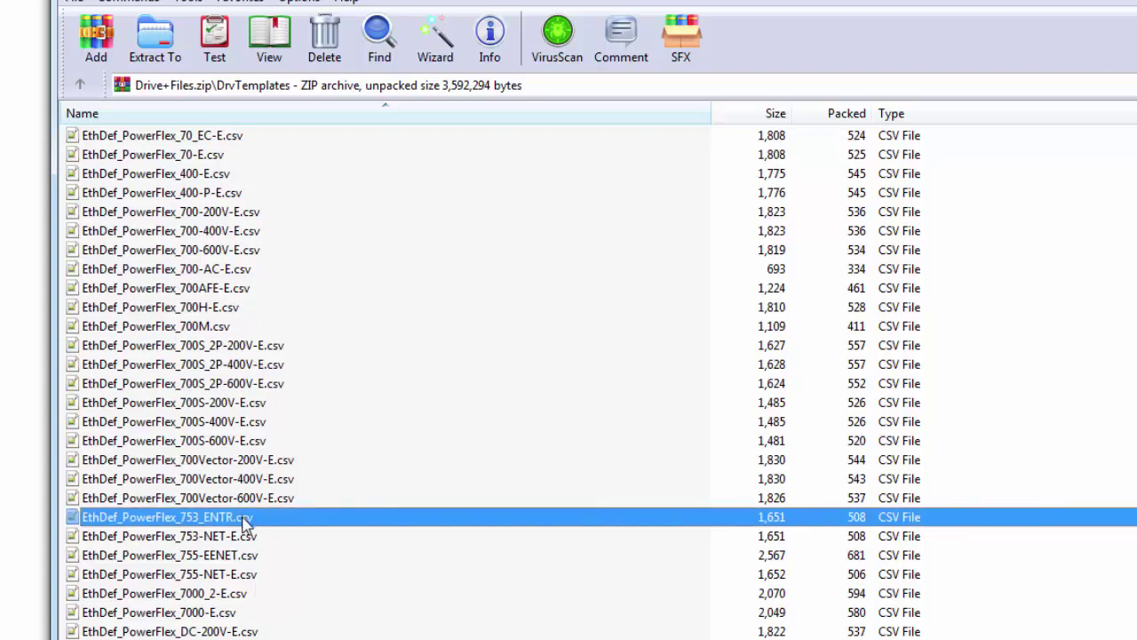
right_click(227, 515)
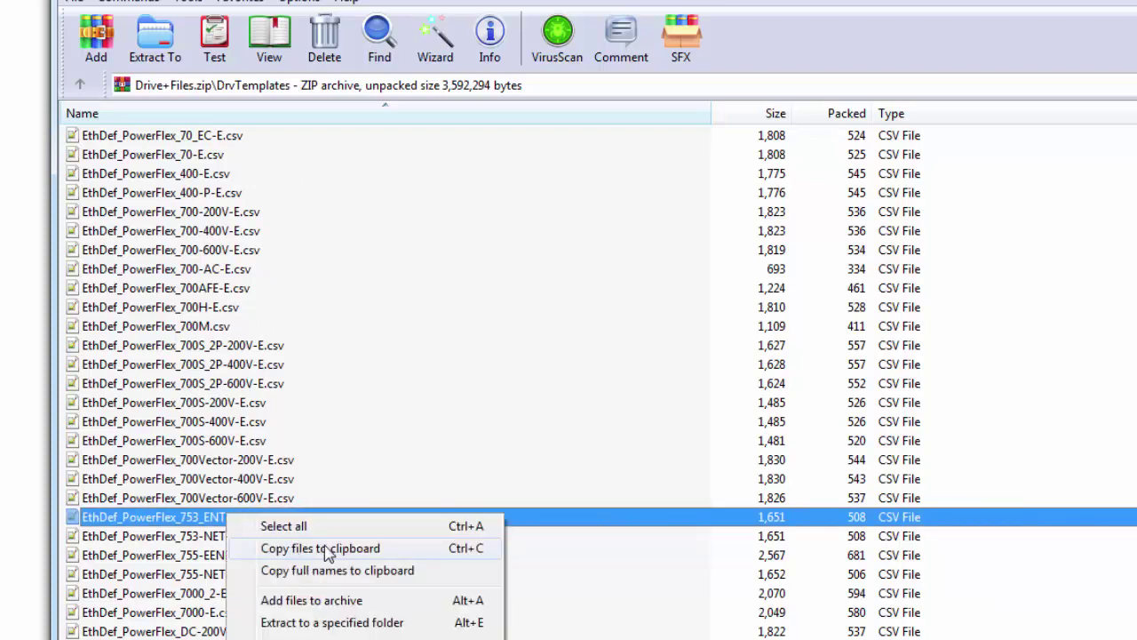
click(327, 549)
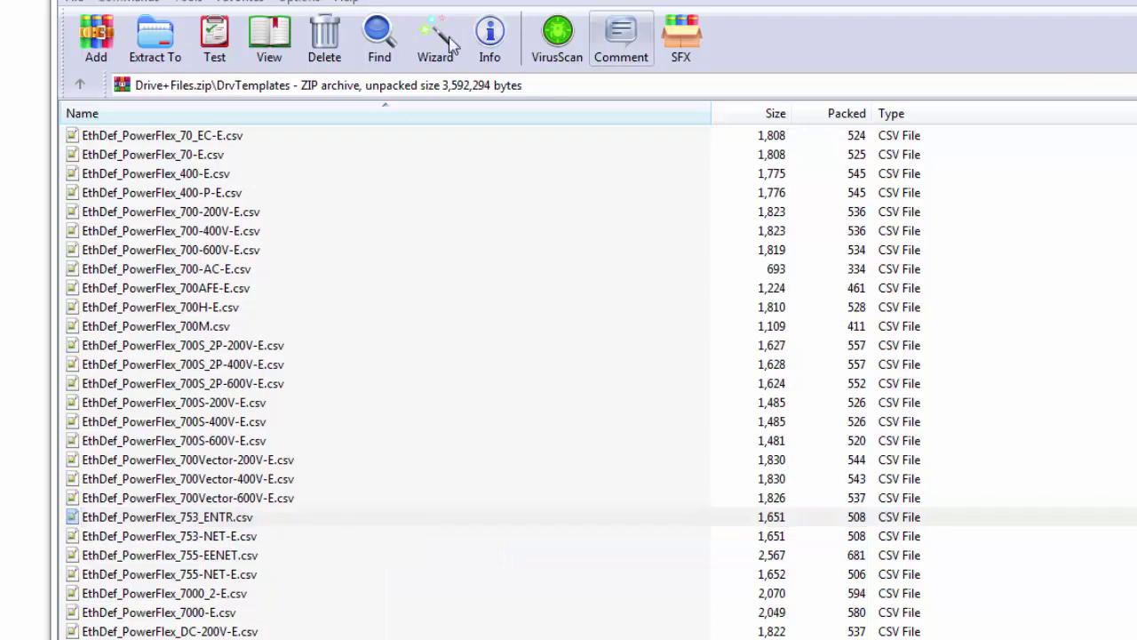
Go to the archive's Blank Templates folder and select Main blank.csv and RioDef blank.csv together for copying to the desktop.
click(82, 86)
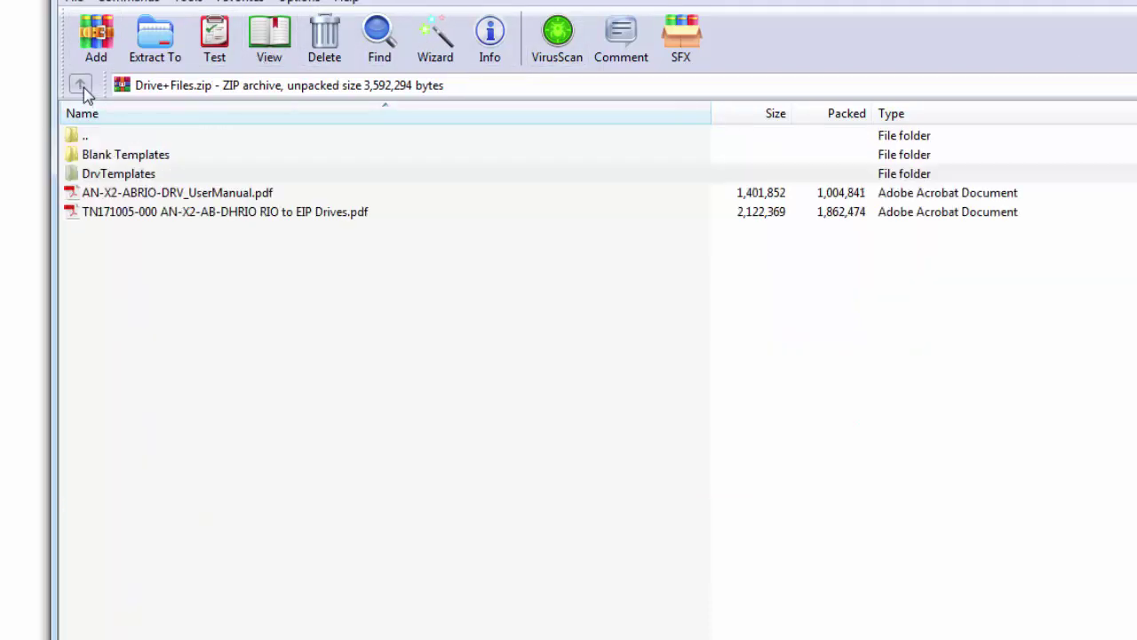
double_click(125, 155)
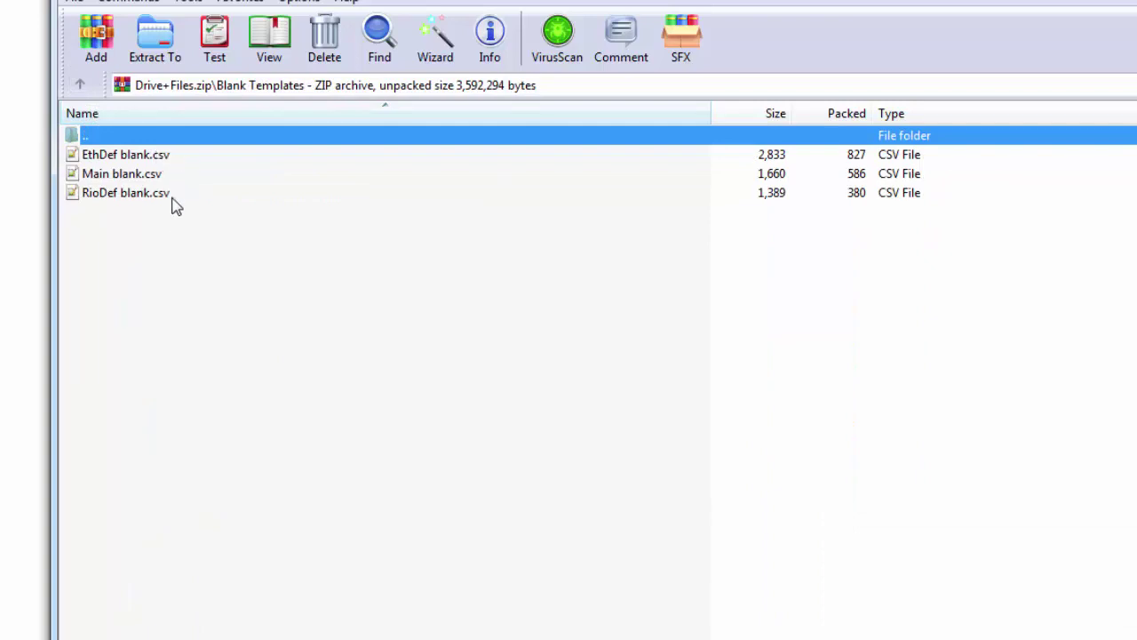
click(171, 156)
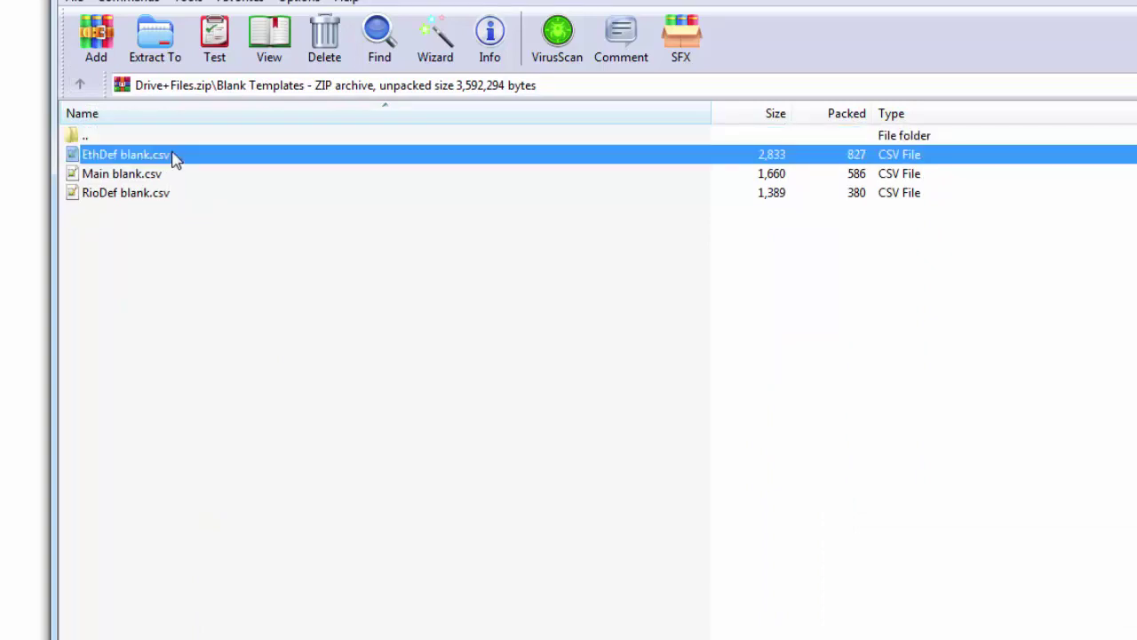
click(161, 177)
click(161, 193)
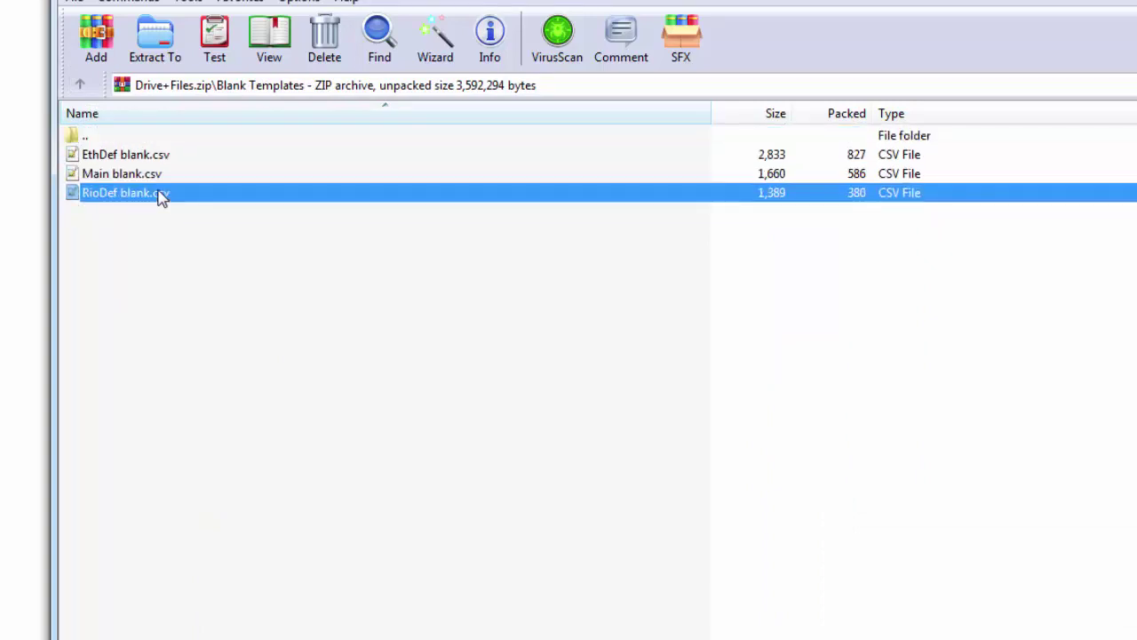
click(162, 141)
click(168, 152)
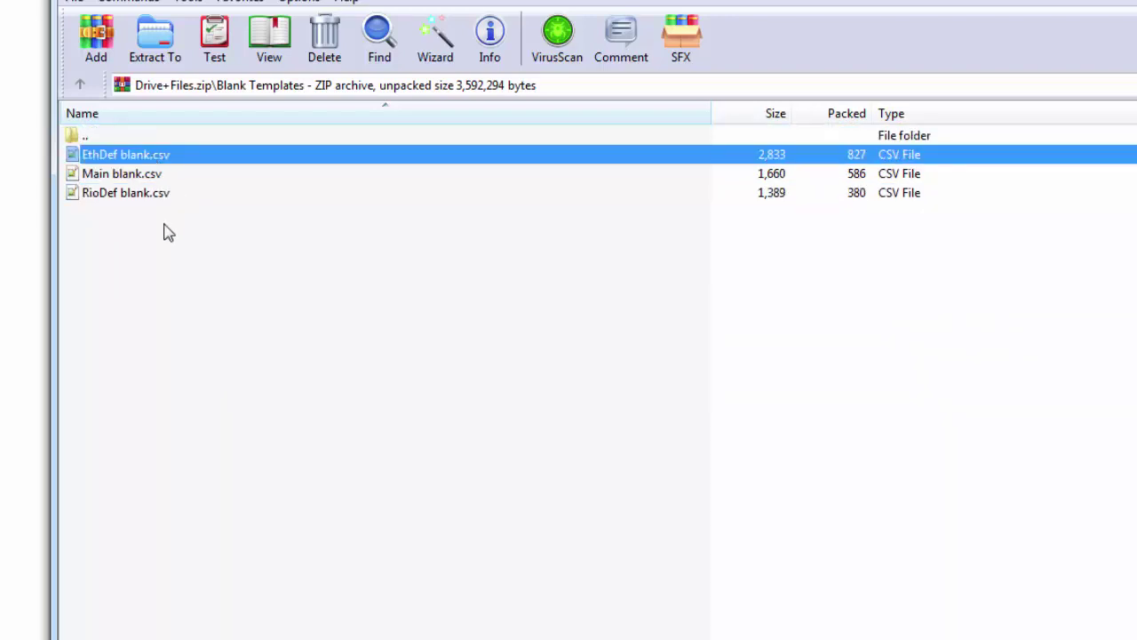
click(129, 176)
shift+click(129, 196)
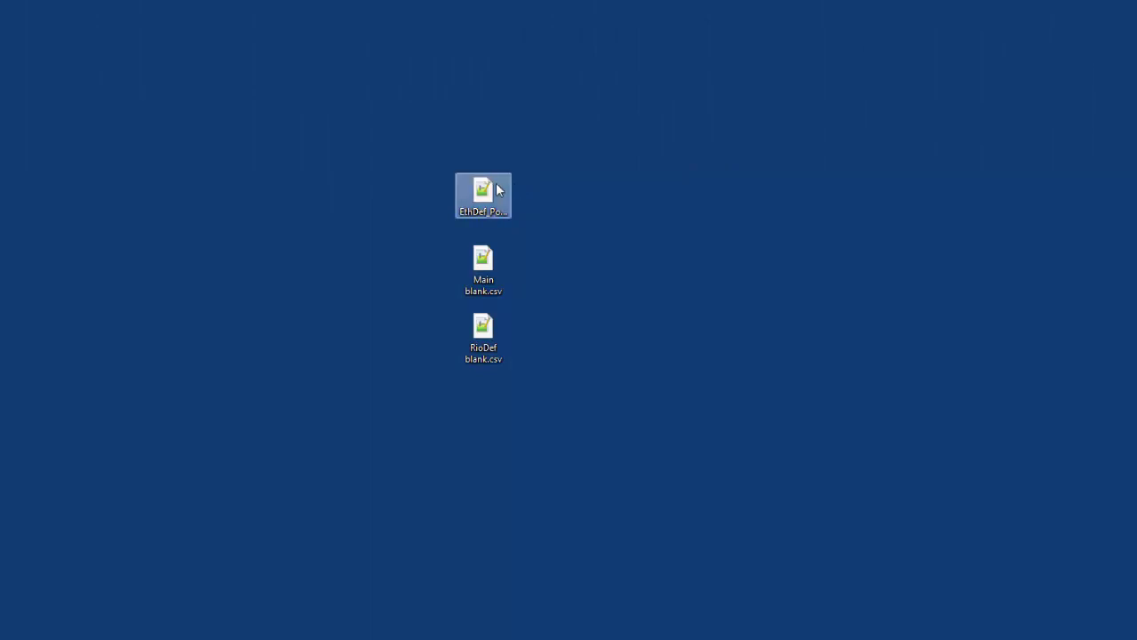
Open Main blank.csv from the desktop in Notepad and widen its window.
click(498, 190)
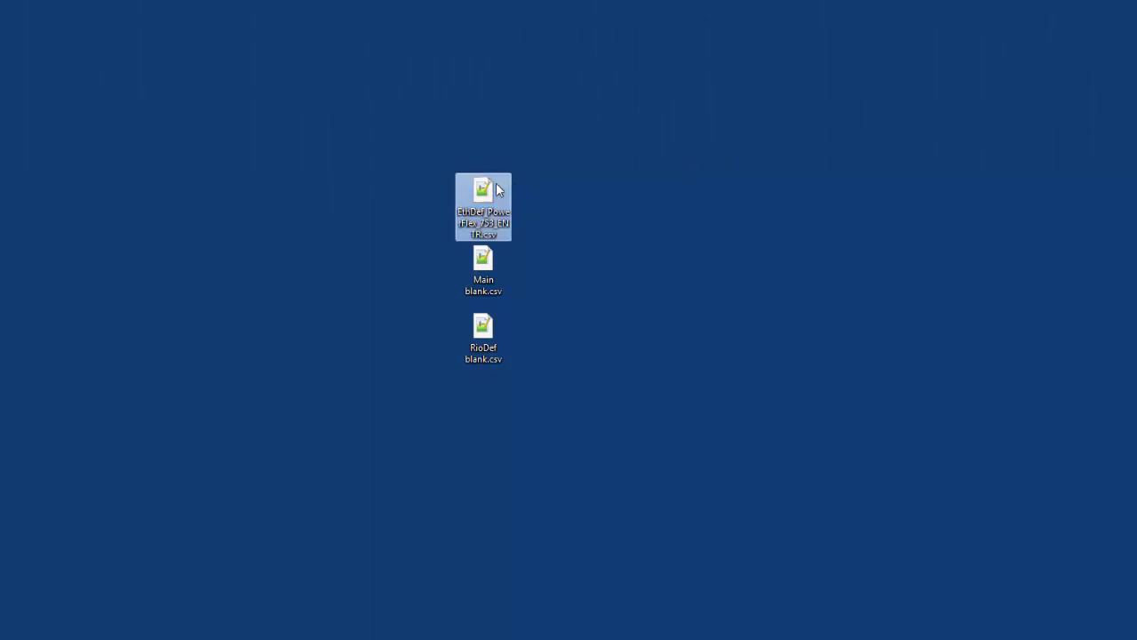
click(496, 326)
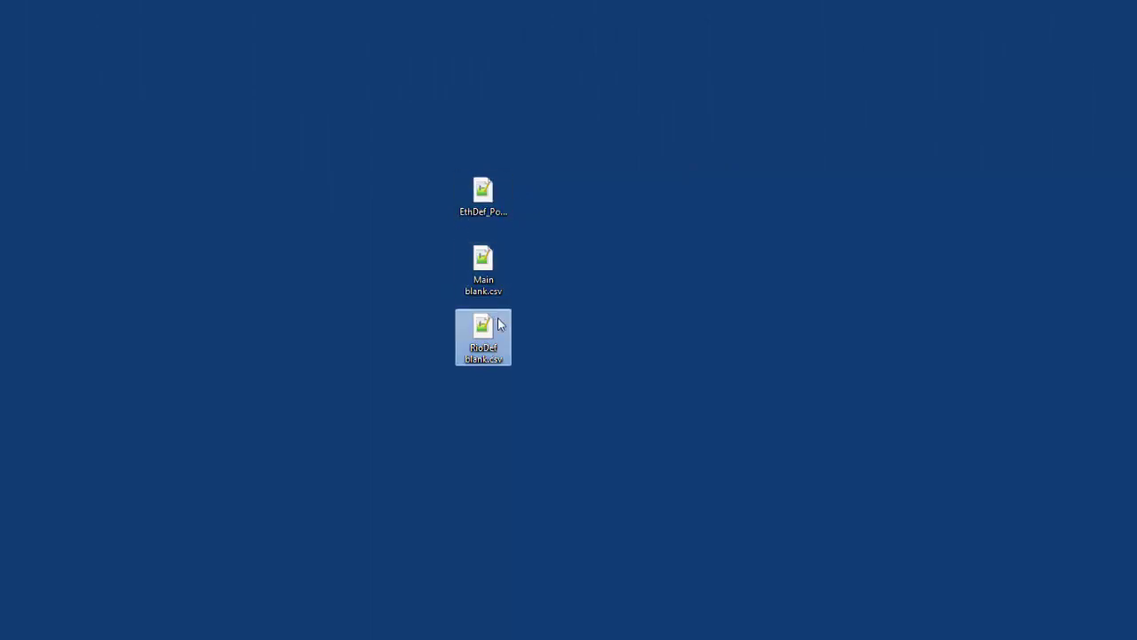
drag(668, 222, 648, 343)
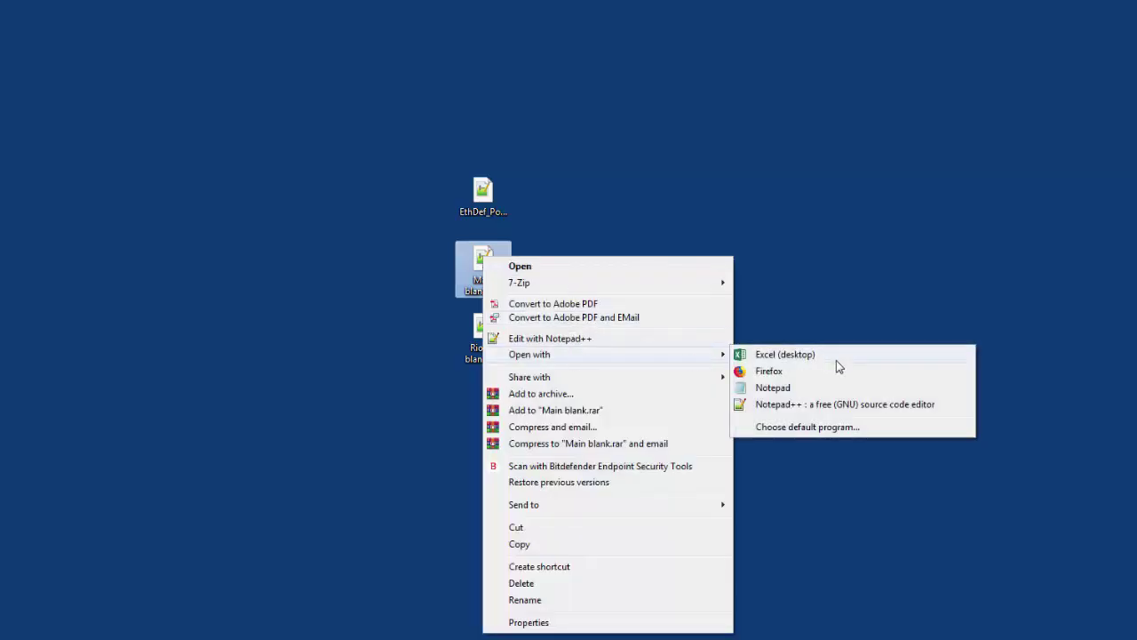
click(794, 389)
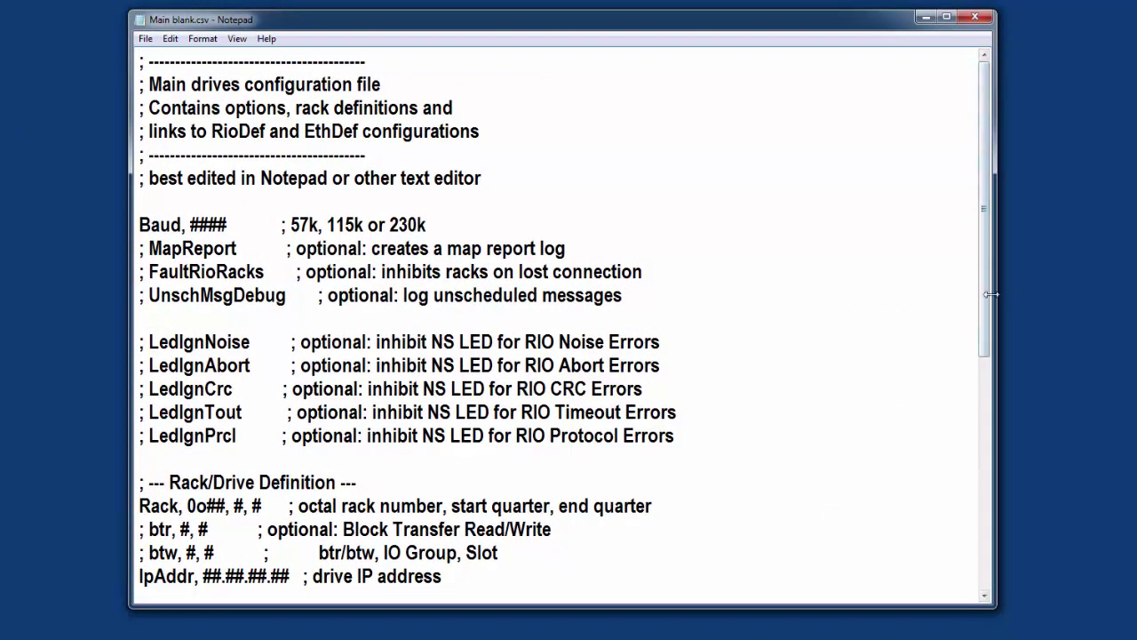
drag(996, 290, 1047, 289)
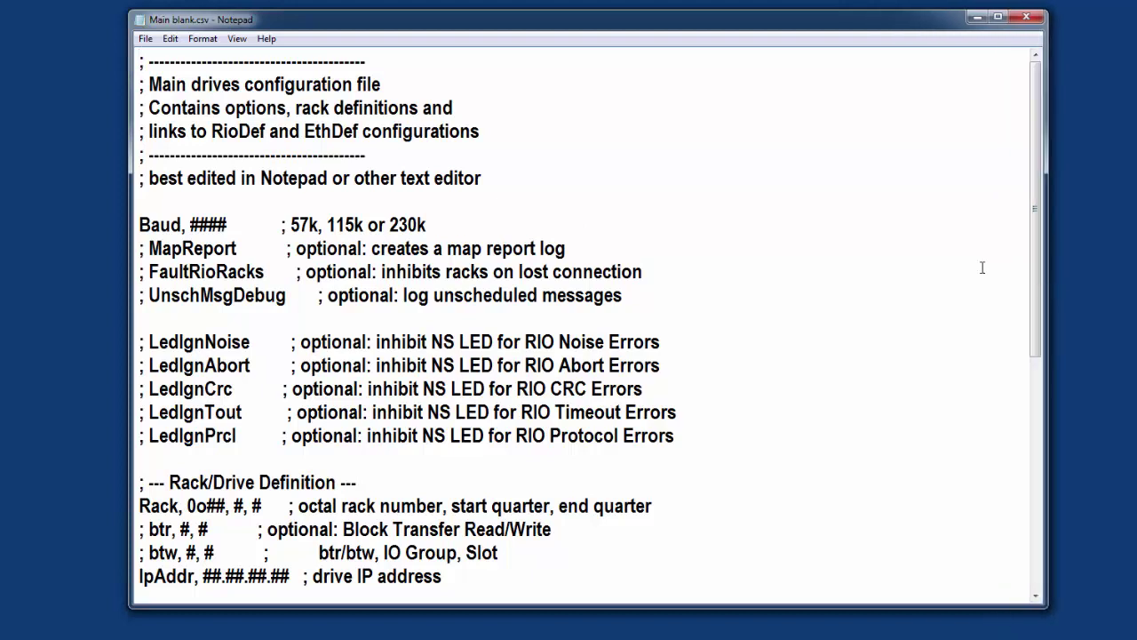
Replace the Baud placeholder in the main drives configuration file with 115k.
click(355, 131)
scroll(351, 124, down, 1)
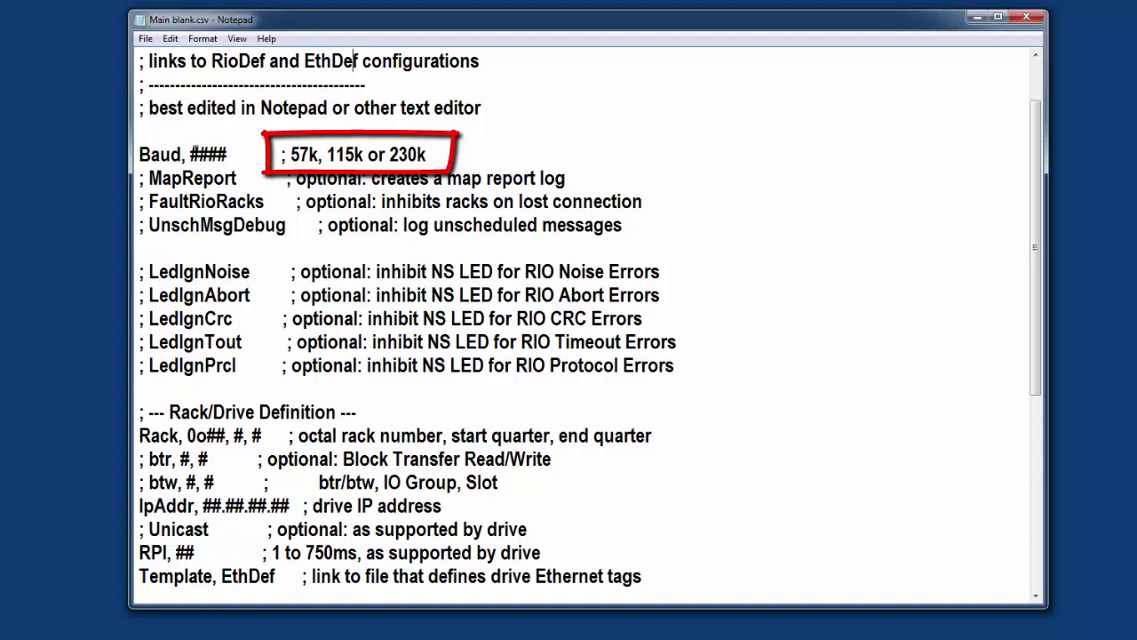
scroll(194, 151, up, 1)
double_click(217, 225)
text(115k)
key(Down)
key(Down)
key(Down)
key(Down)
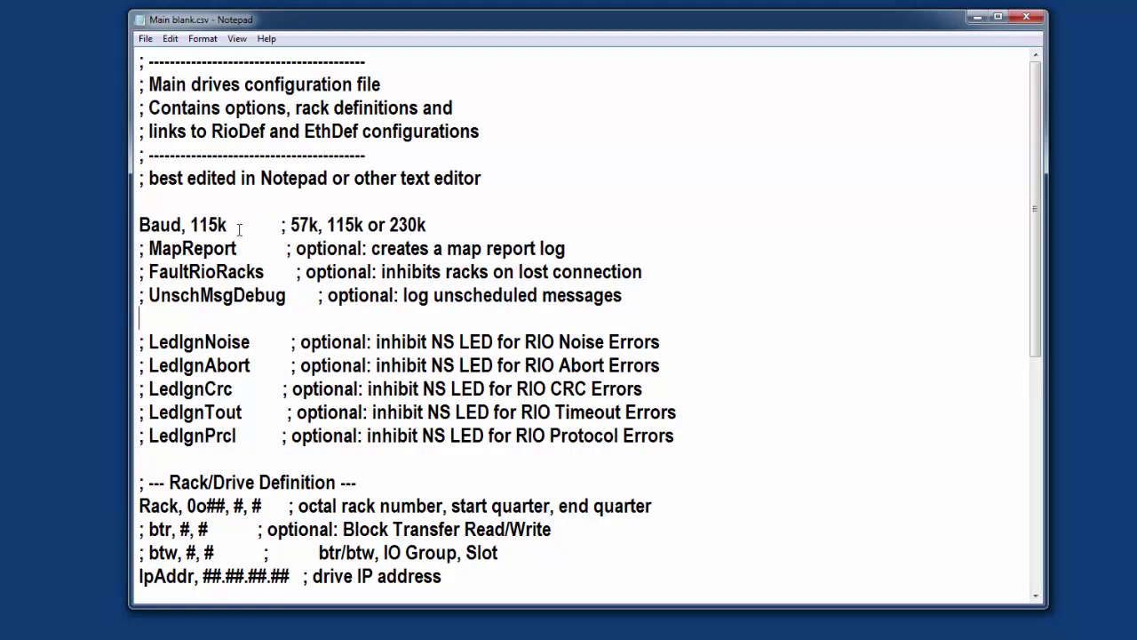
In the Rack/Drive Definition, set the rack to 0o07 with start and end quarter 1, and the RPI to 200.
scroll(239, 229, down, 3)
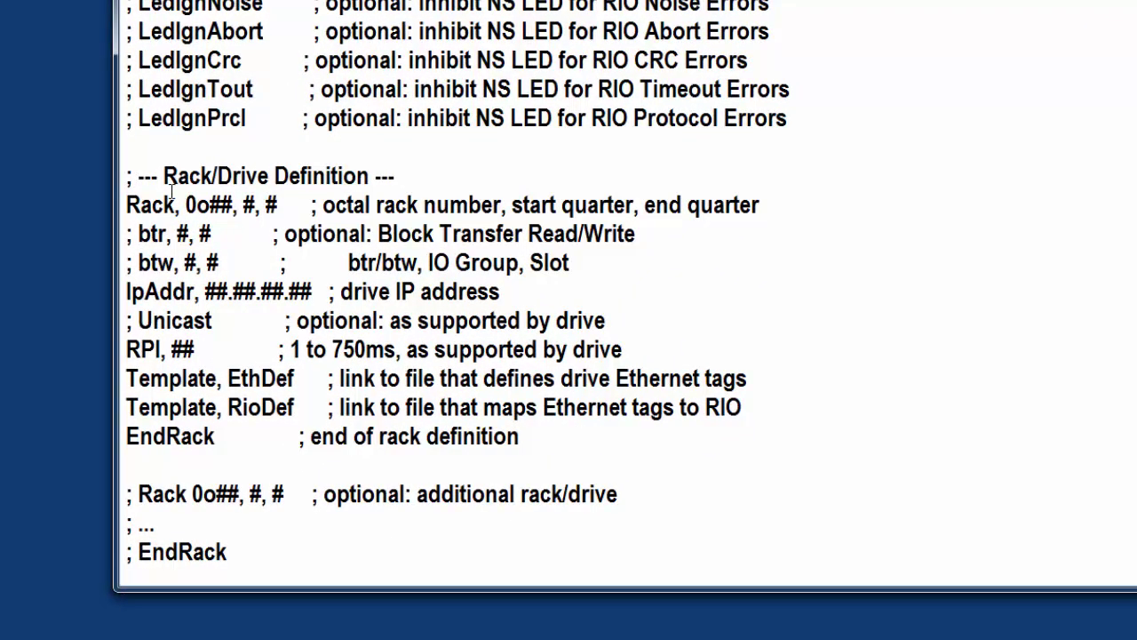
drag(186, 206, 232, 206)
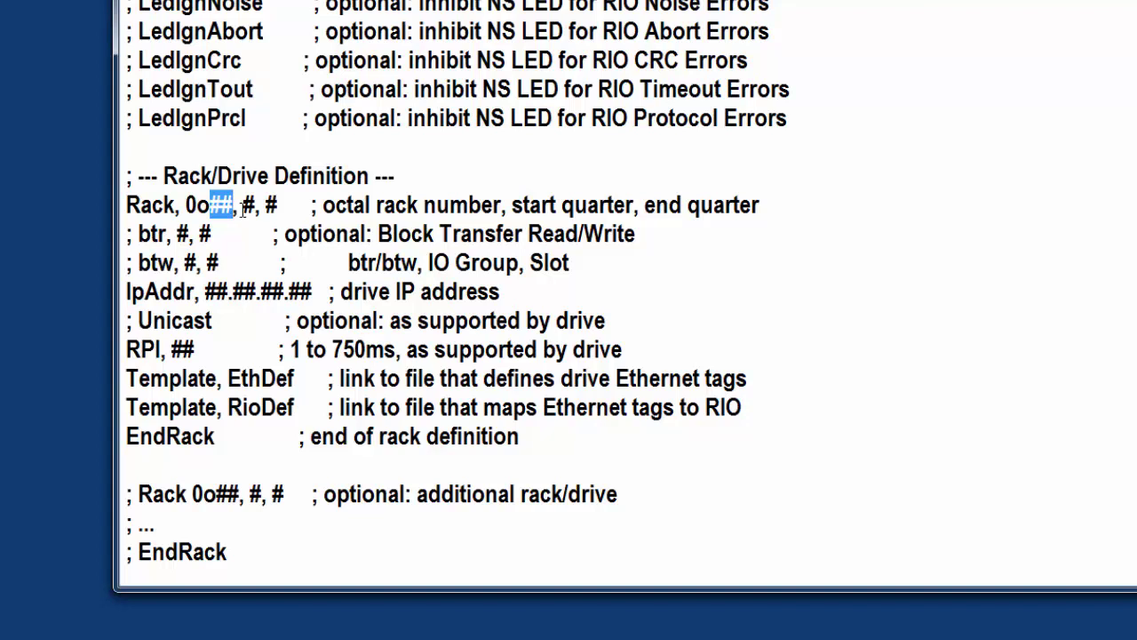
mouse_move(243, 205)
mouse_down()
mouse_move(277, 207)
mouse_move(233, 206)
mouse_up()
text(07)
drag(244, 206, 275, 207)
text(1, 1)
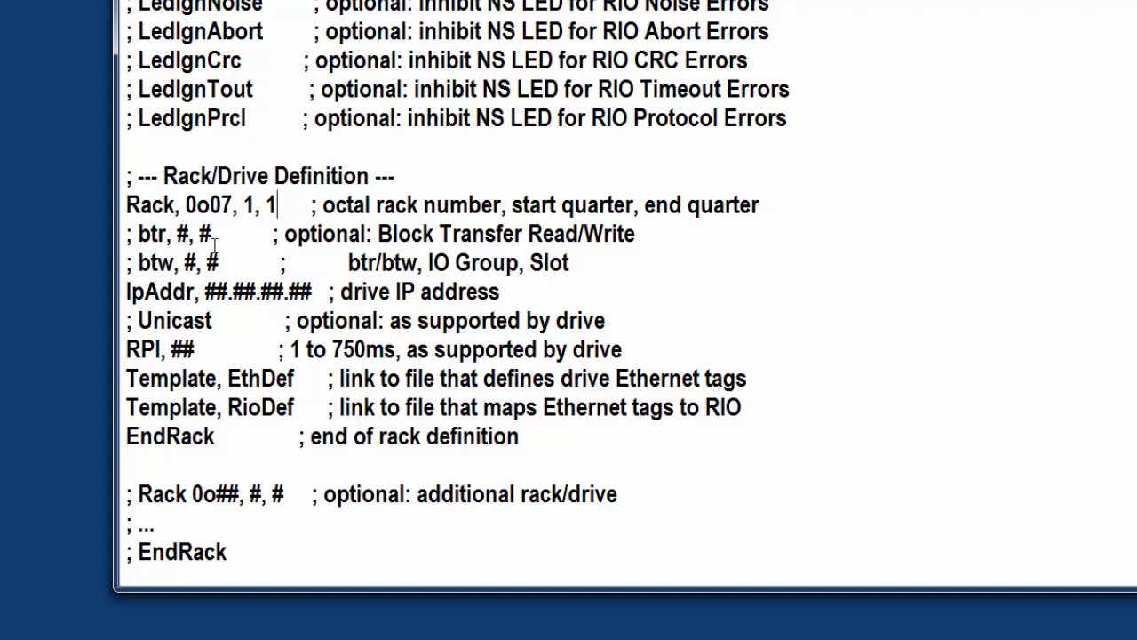
drag(172, 349, 194, 350)
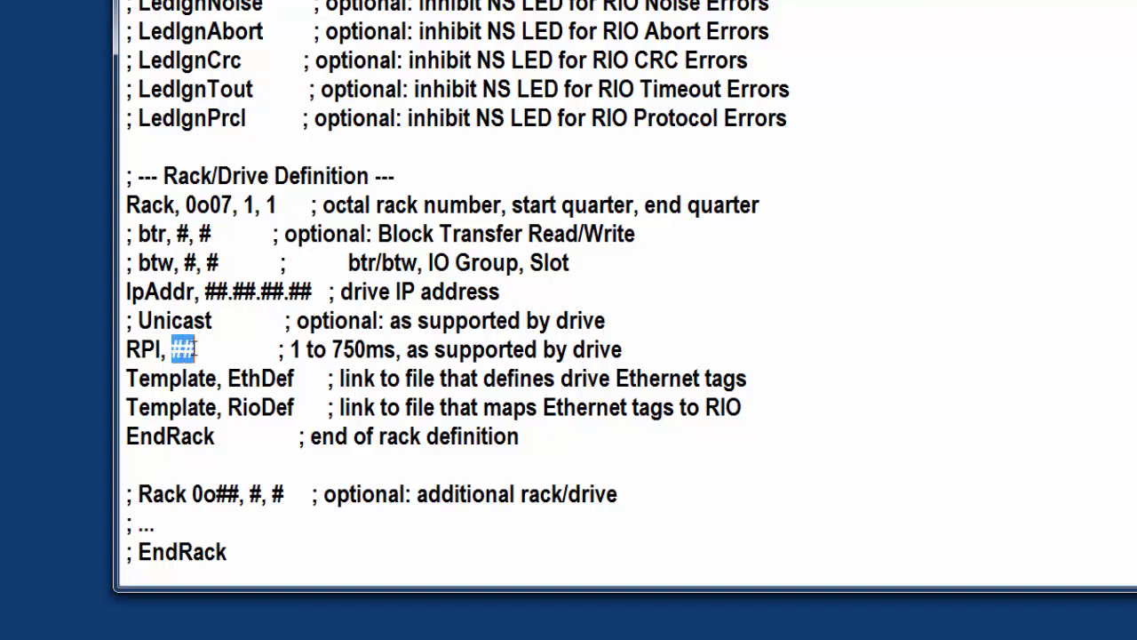
text(200)
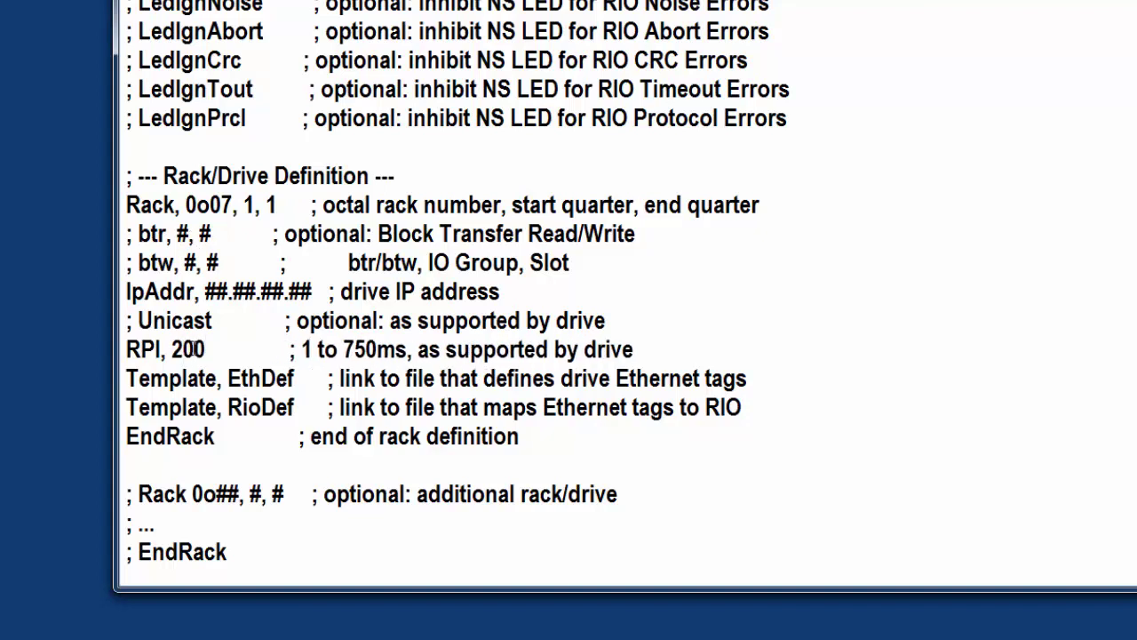
Copy the name of the EthDef PowerFlex 753 file on the desktop for use in the EthDef template line.
click(133, 377)
drag(130, 377, 321, 377)
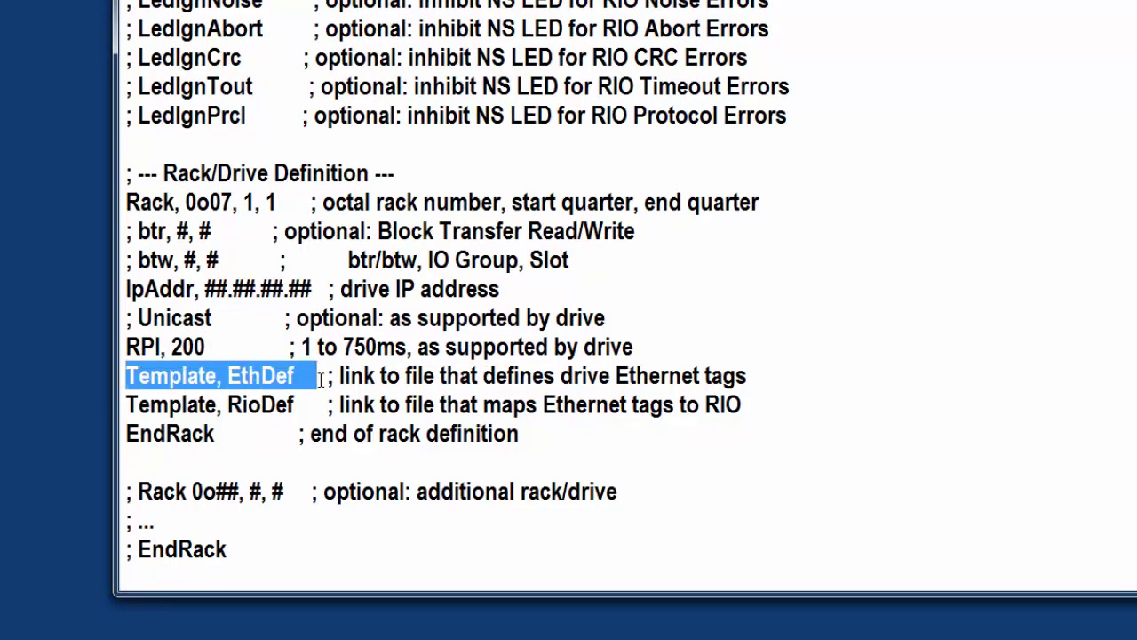
click(420, 435)
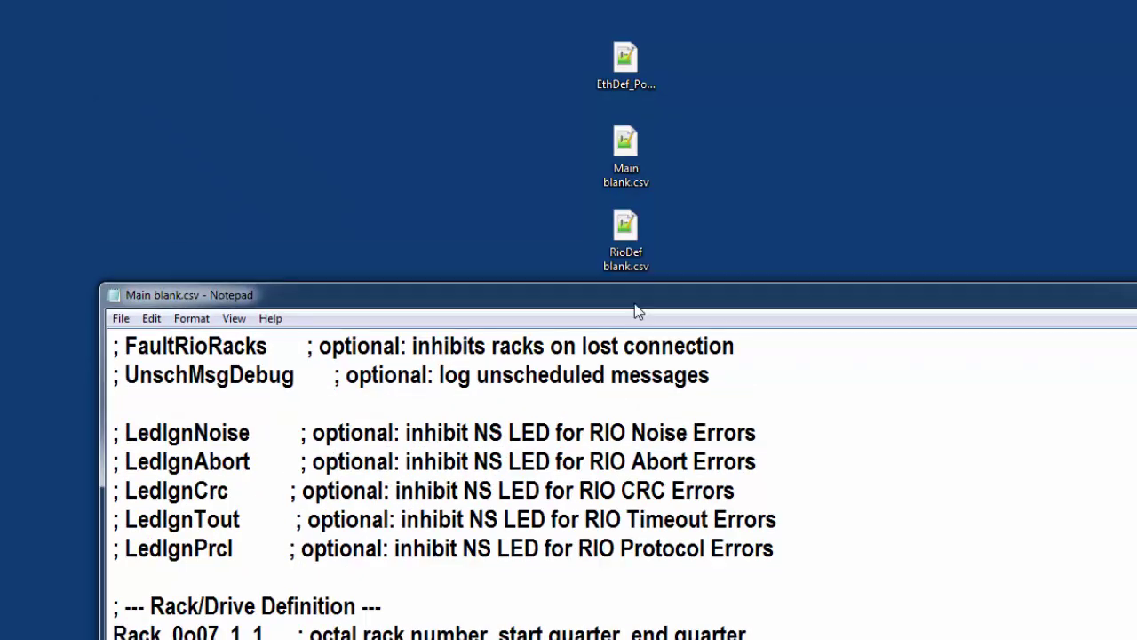
drag(622, 294, 622, 378)
click(627, 62)
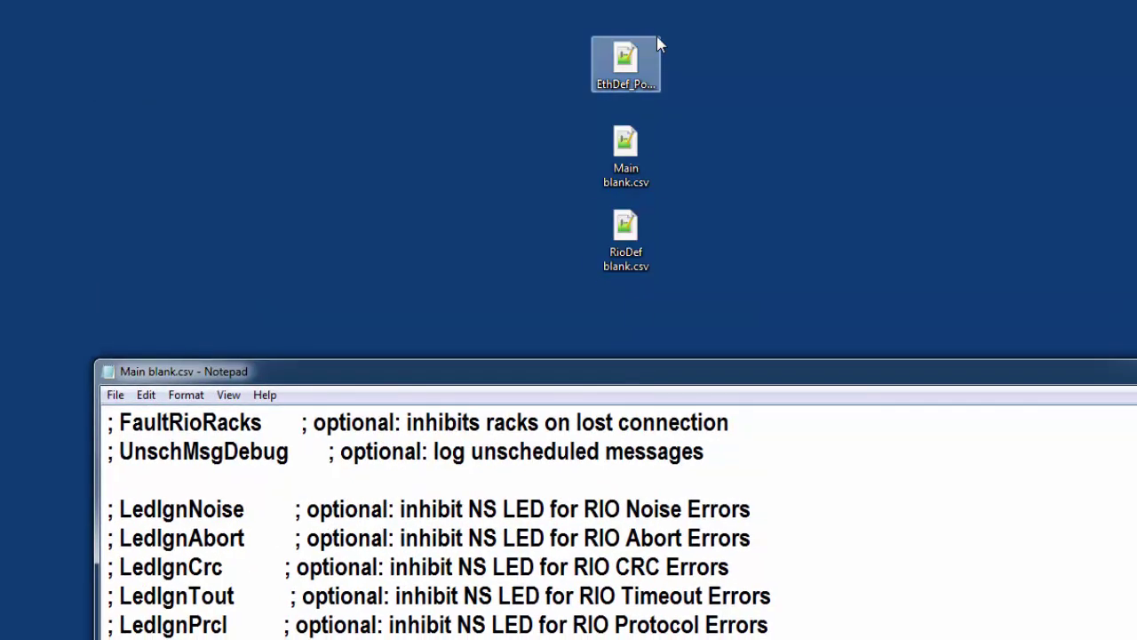
click(619, 86)
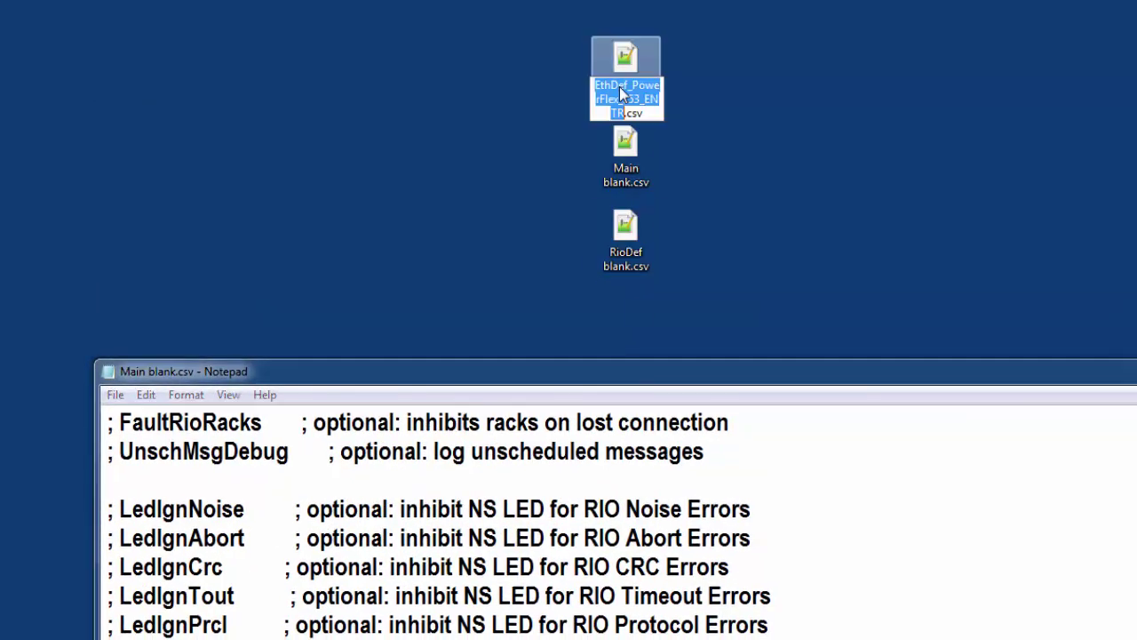
right_click(619, 86)
click(680, 149)
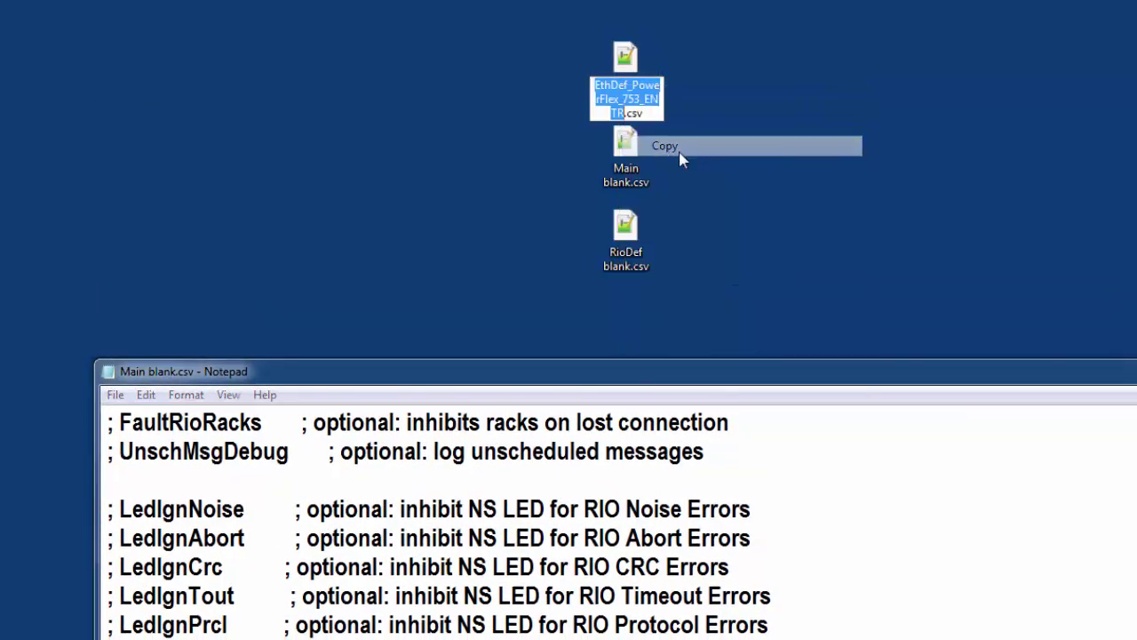
Replace EthDef in the Ethernet tags Template line of the main file with the copied name EthDef_PowerFlex_753_ENTR.
click(897, 389)
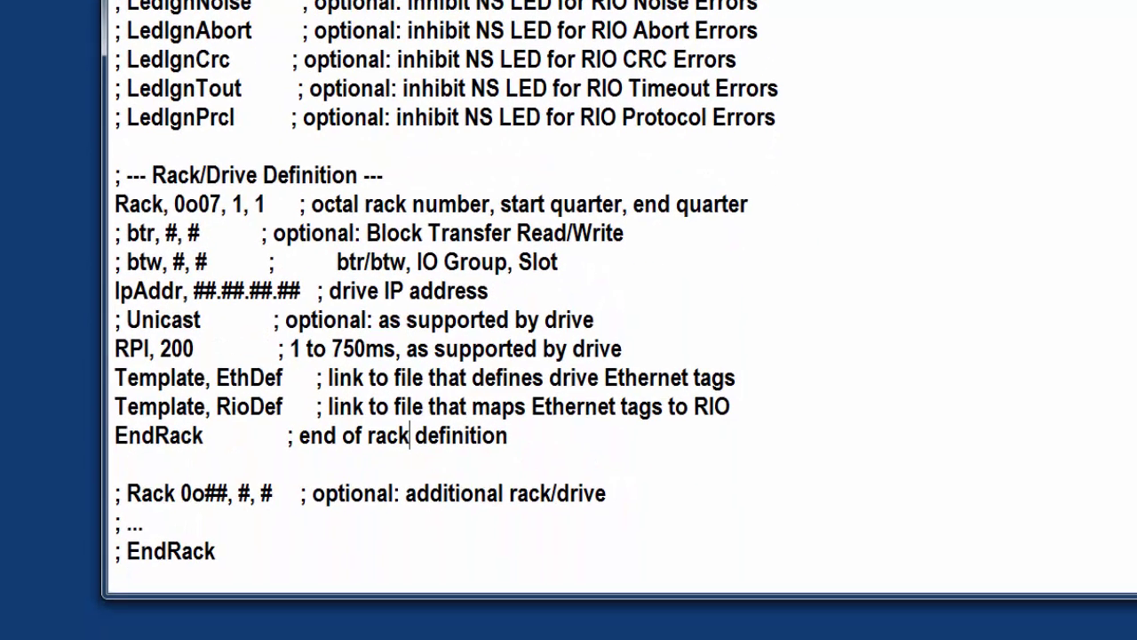
drag(216, 379, 287, 380)
right_click(287, 380)
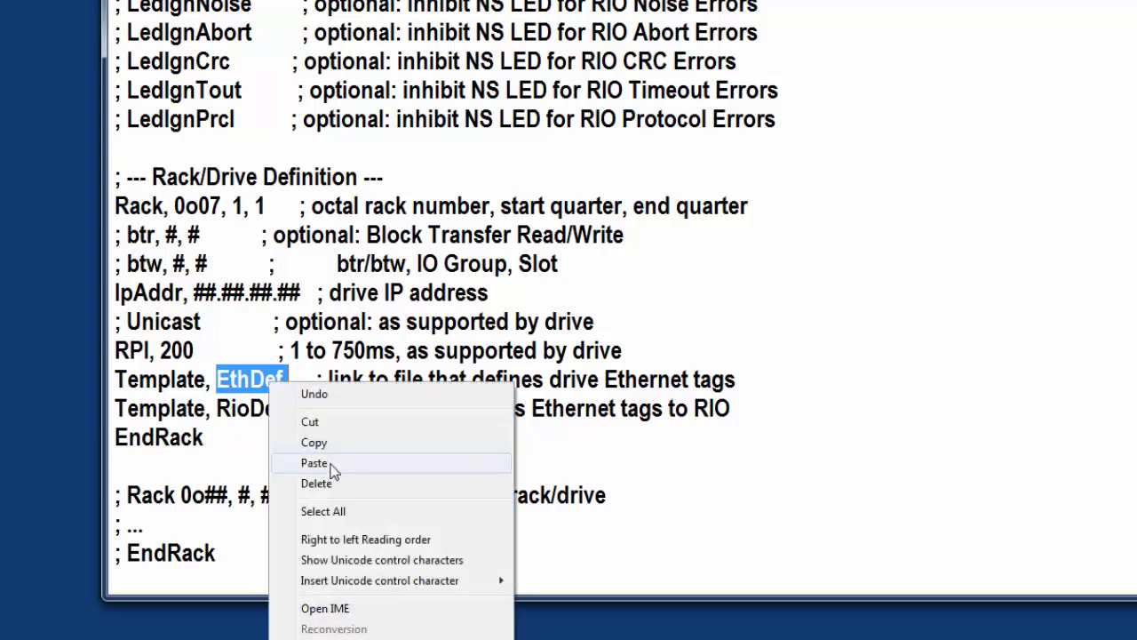
click(330, 469)
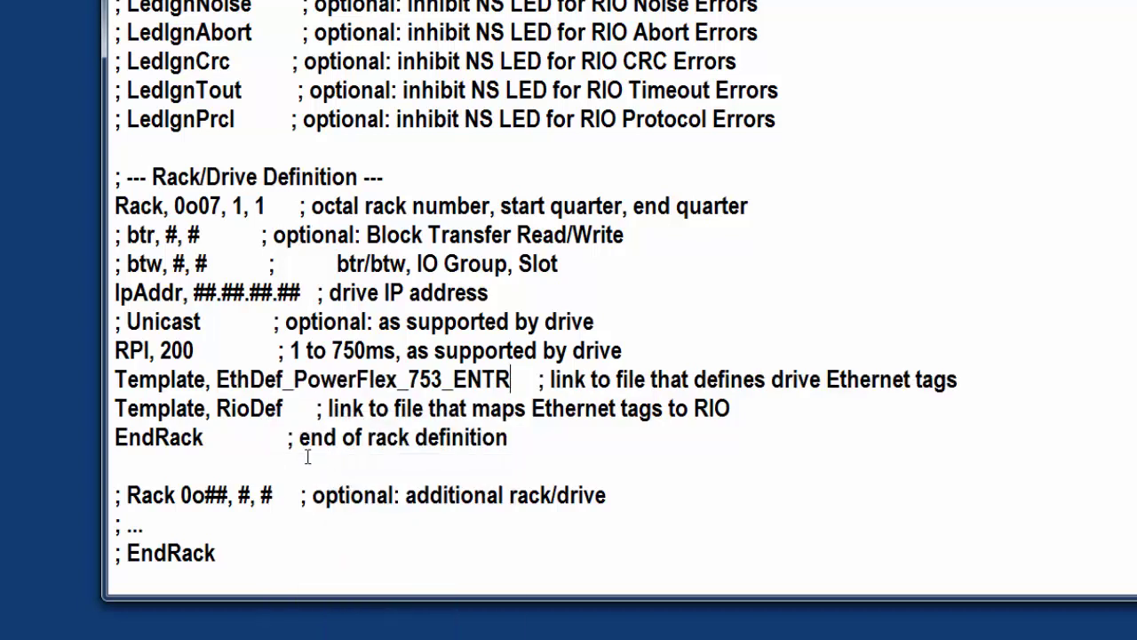
drag(216, 379, 511, 379)
click(452, 437)
Set the drive IP address in the Rack/Drive Definition to 10.1.2.138.
drag(217, 411, 287, 417)
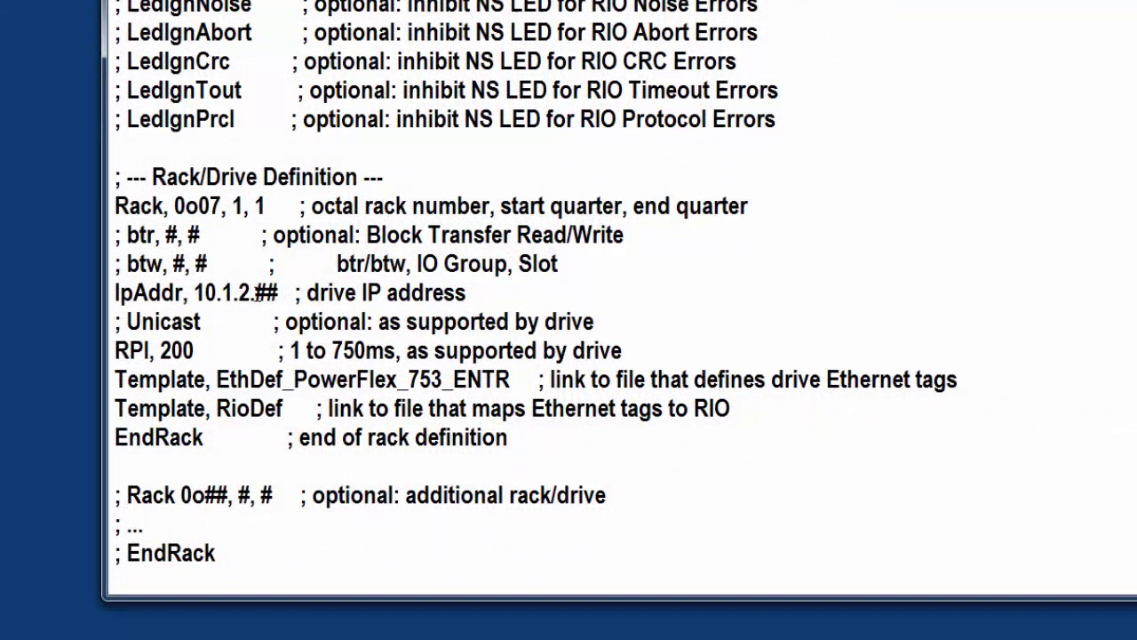
drag(255, 293, 277, 293)
text(138)
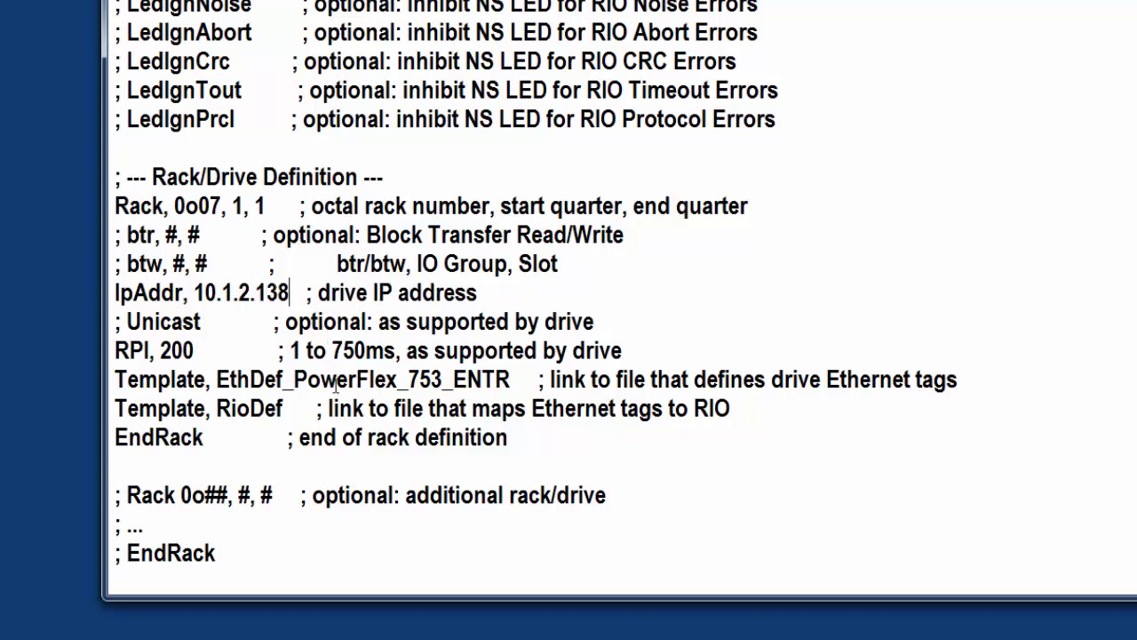
Enable the optional Unicast setting in the Rack/Drive Definition by removing its comment semicolon.
drag(127, 322, 207, 328)
drag(115, 322, 127, 323)
key(Delete)
click(213, 350)
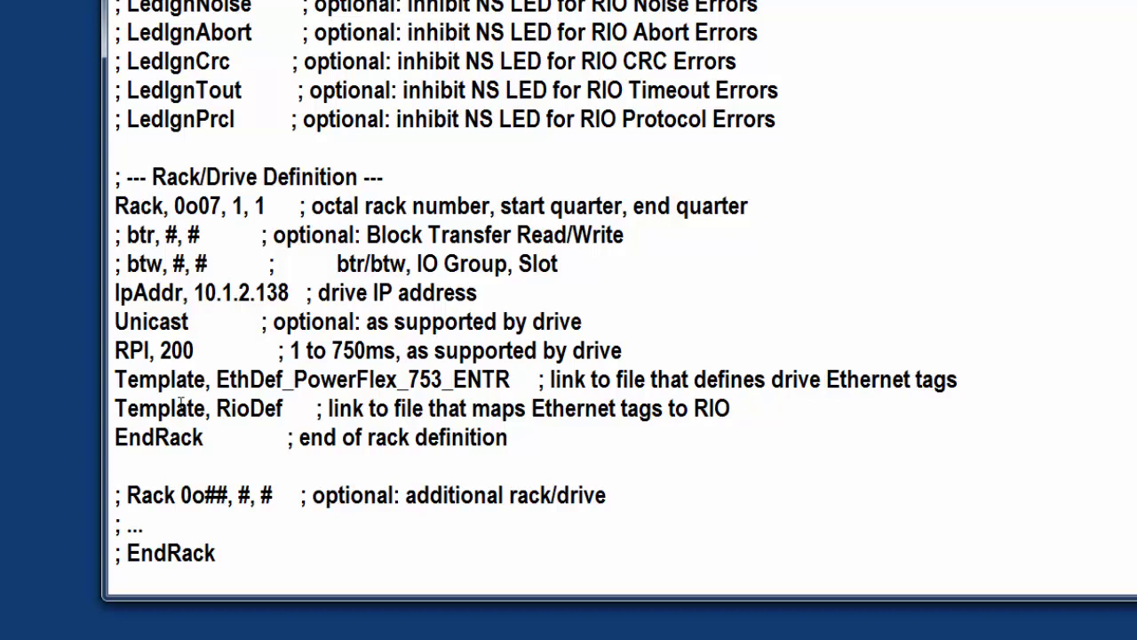
Check the EndRack line and the optional additional rack blocks, and save the main file as Main 753_drive.csv on the desktop.
drag(115, 436, 205, 436)
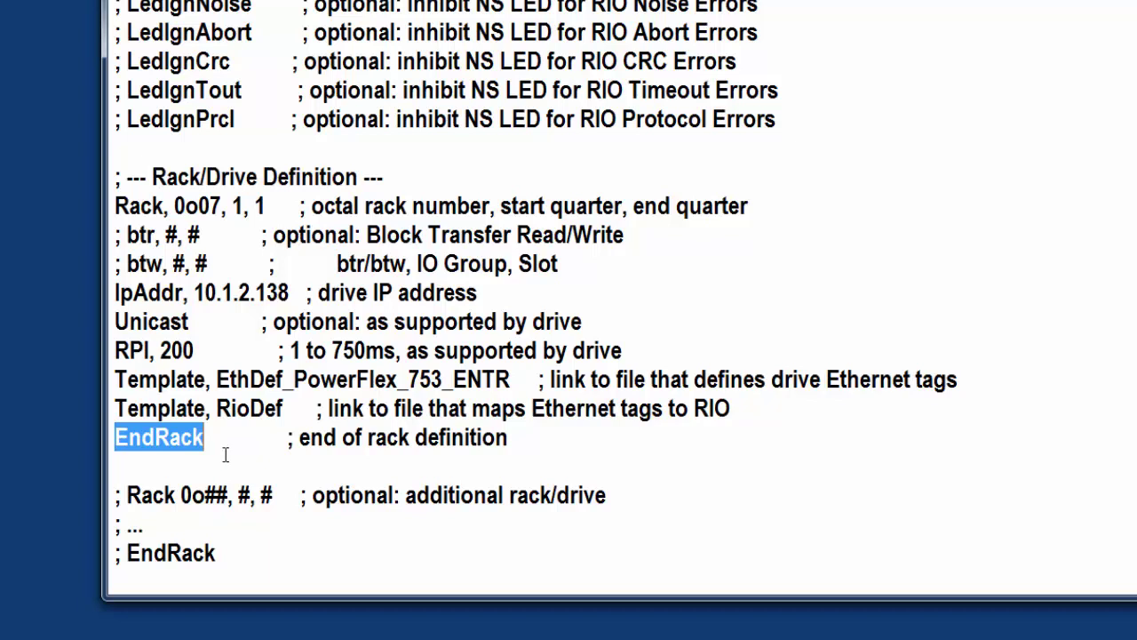
scroll(225, 455, down, 3)
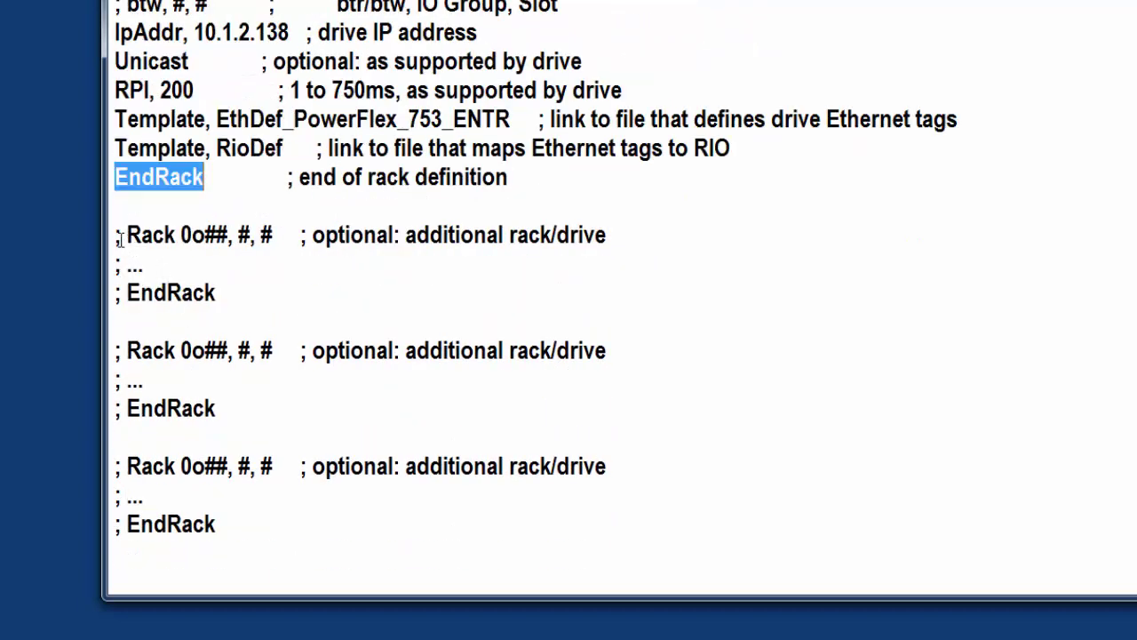
drag(121, 237, 540, 252)
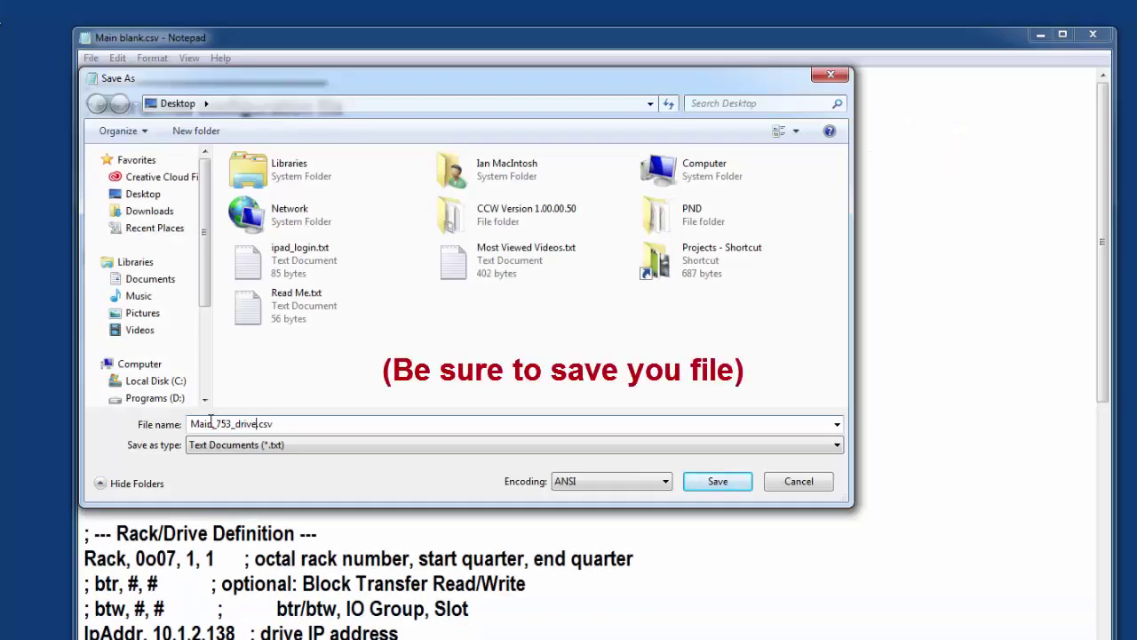
click(718, 482)
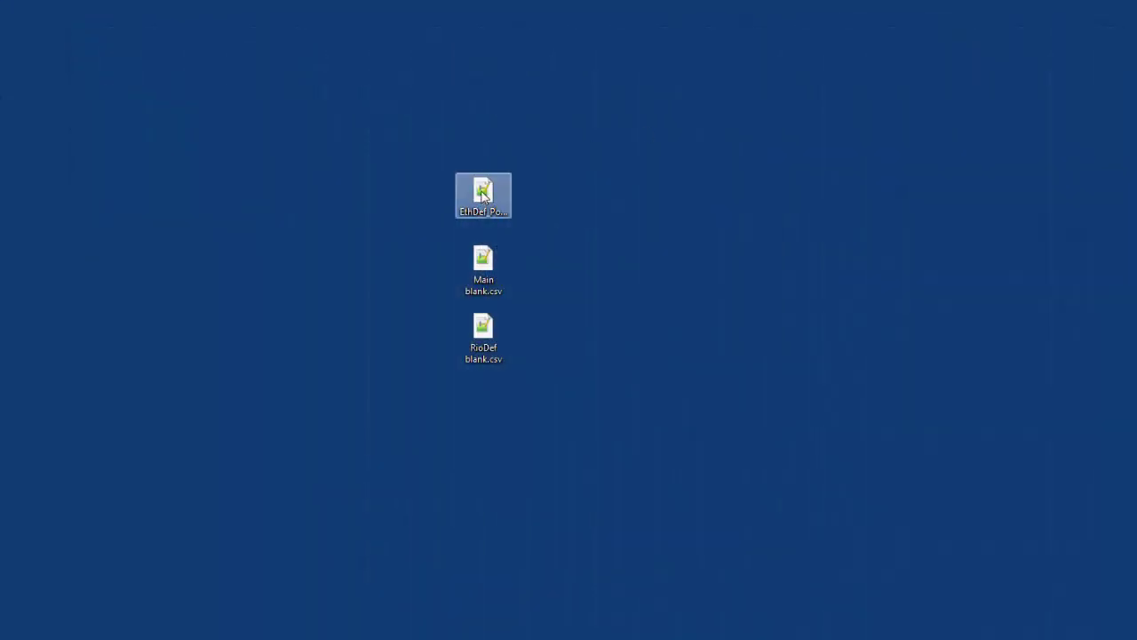
Open EthDef_PowerFlex_753_ENTR.csv in Notepad and examine its drive heading and the DriveStatus input tags.
right_click(481, 192)
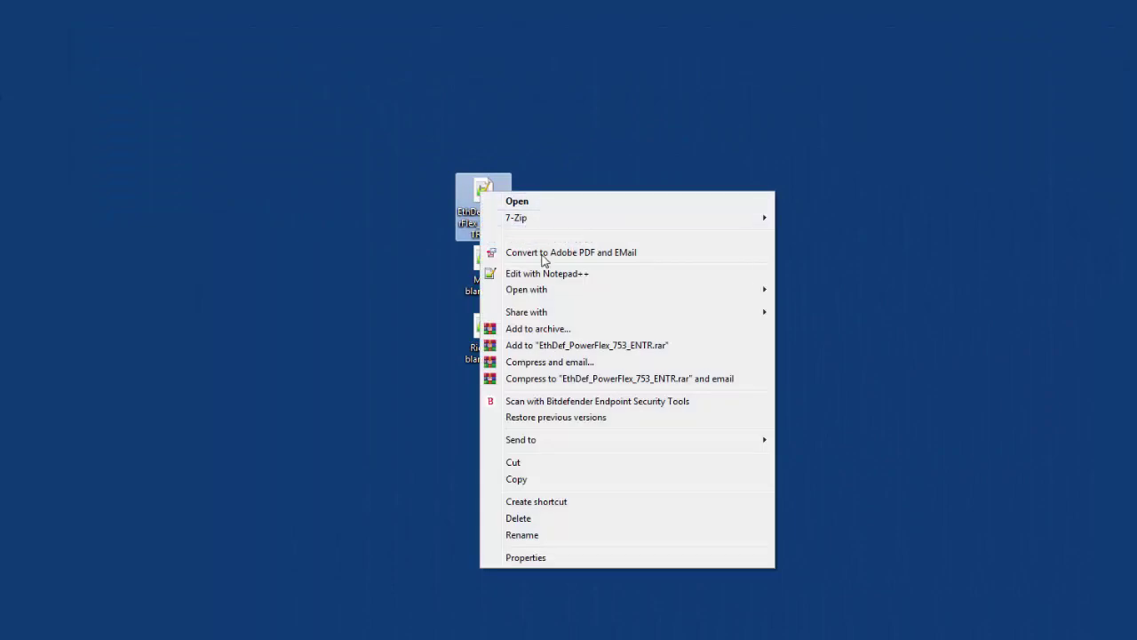
mouse_move(563, 290)
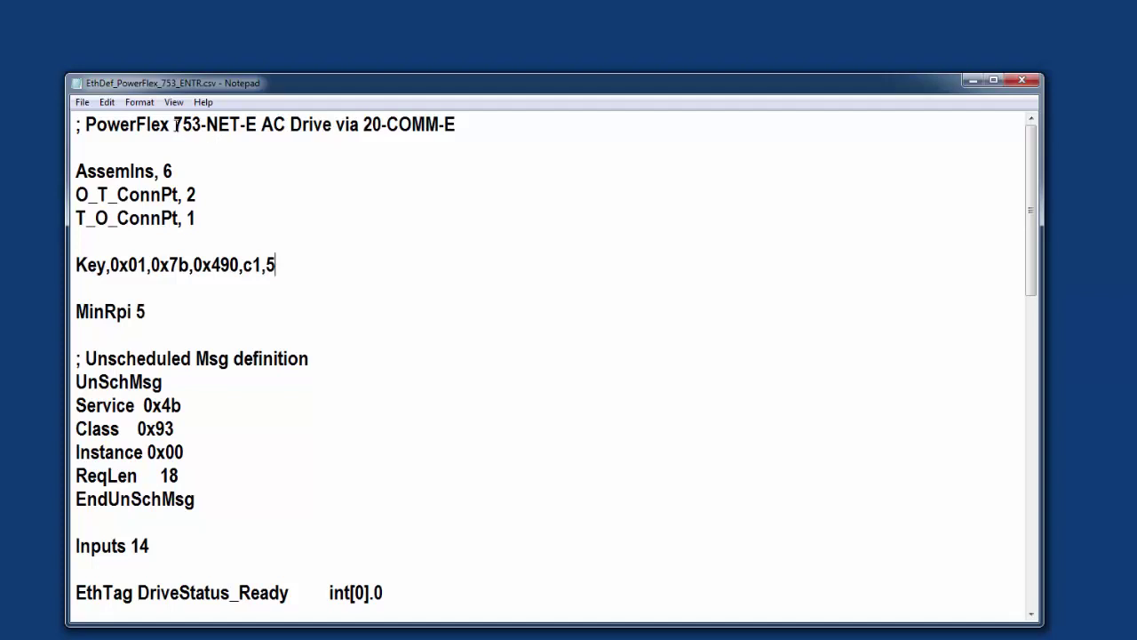
drag(173, 125, 440, 125)
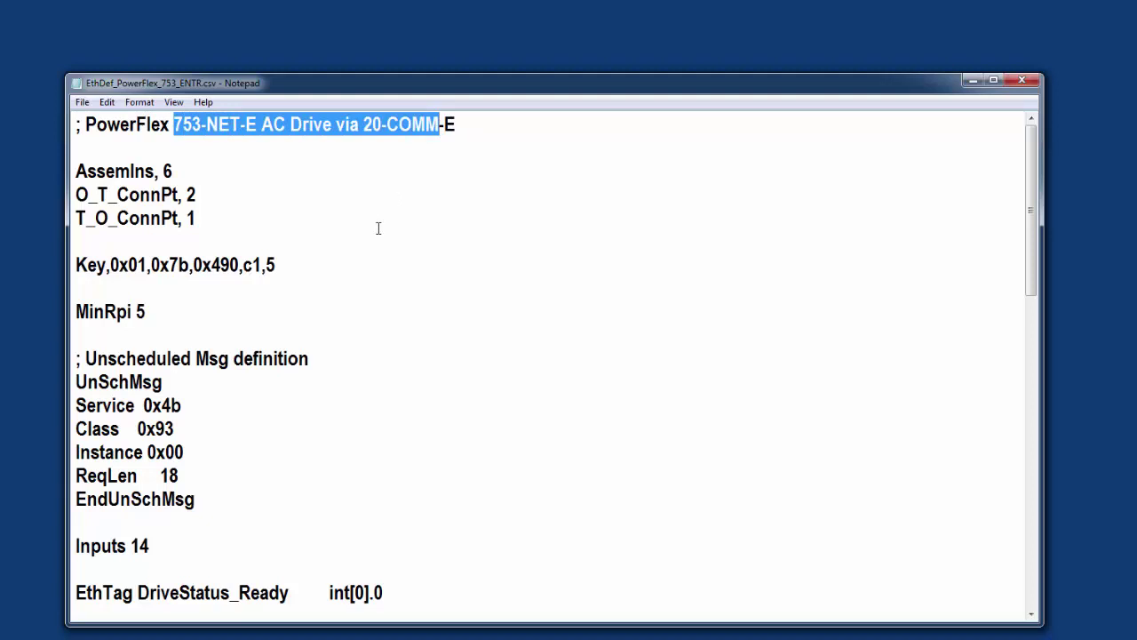
click(342, 327)
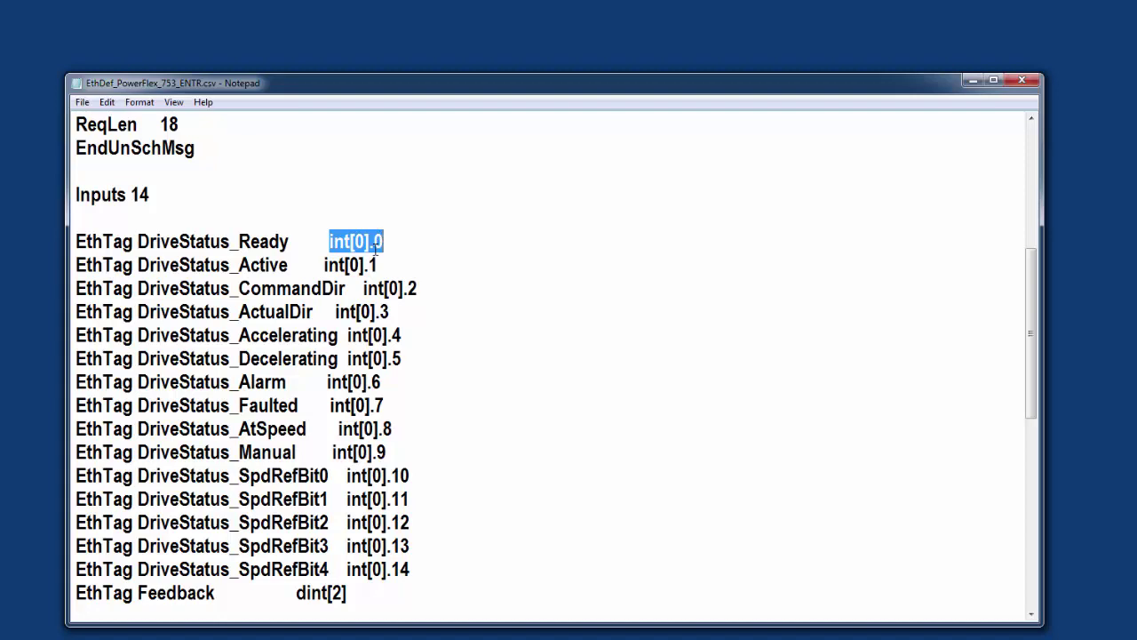
drag(290, 241, 139, 240)
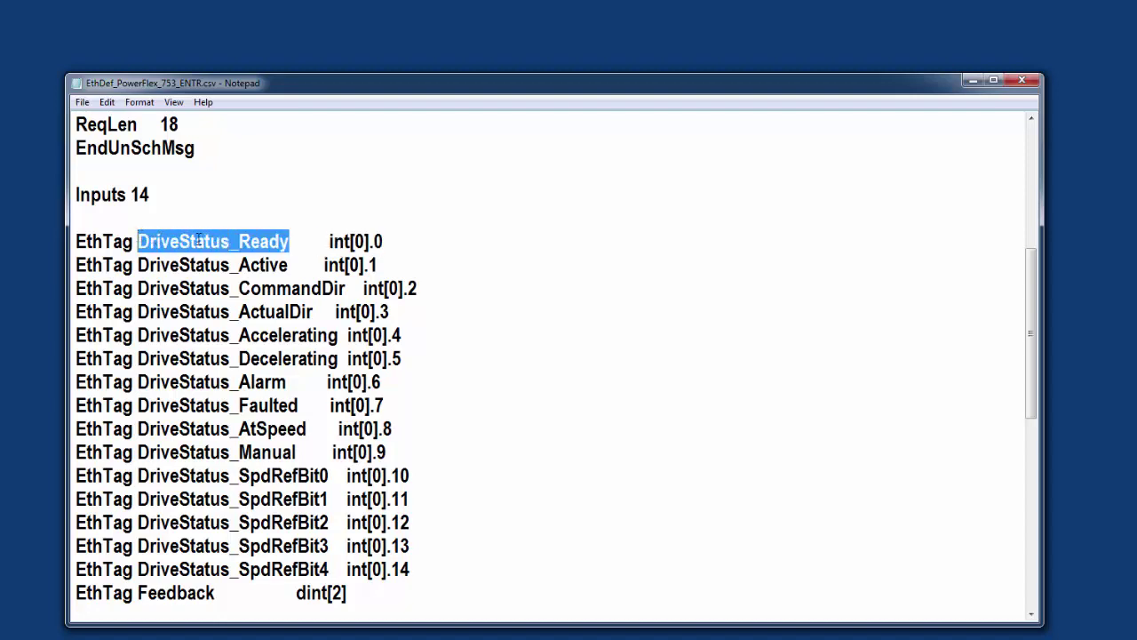
drag(289, 265, 138, 270)
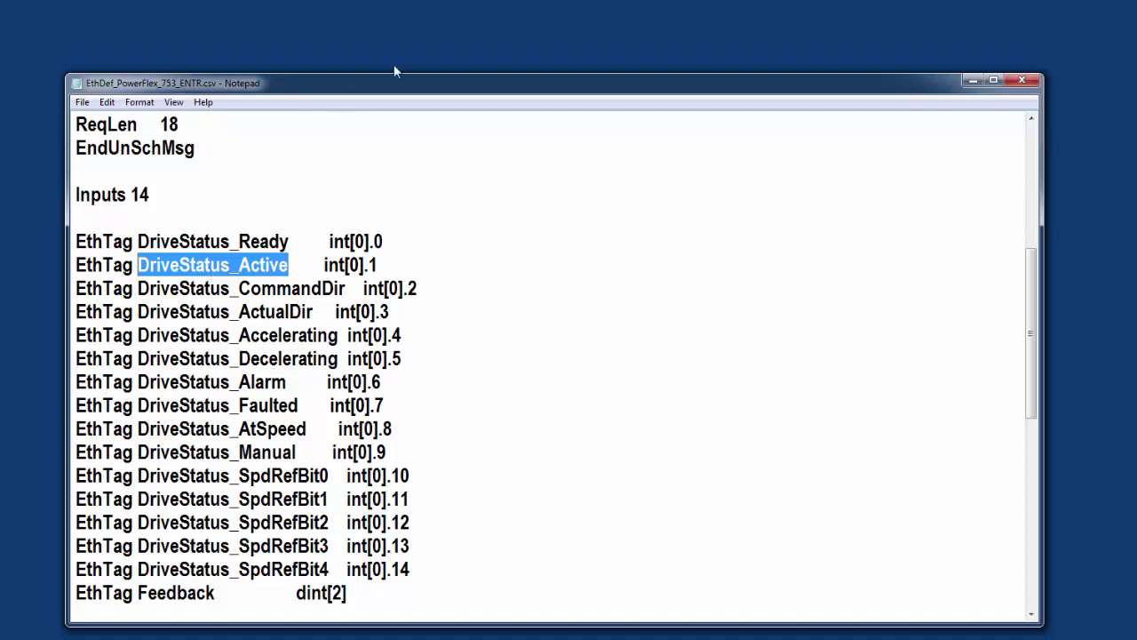
Open RioDef blank.csv from the desktop and arrange its window and the EthDef window so both stay within reach.
click(973, 82)
double_click(490, 330)
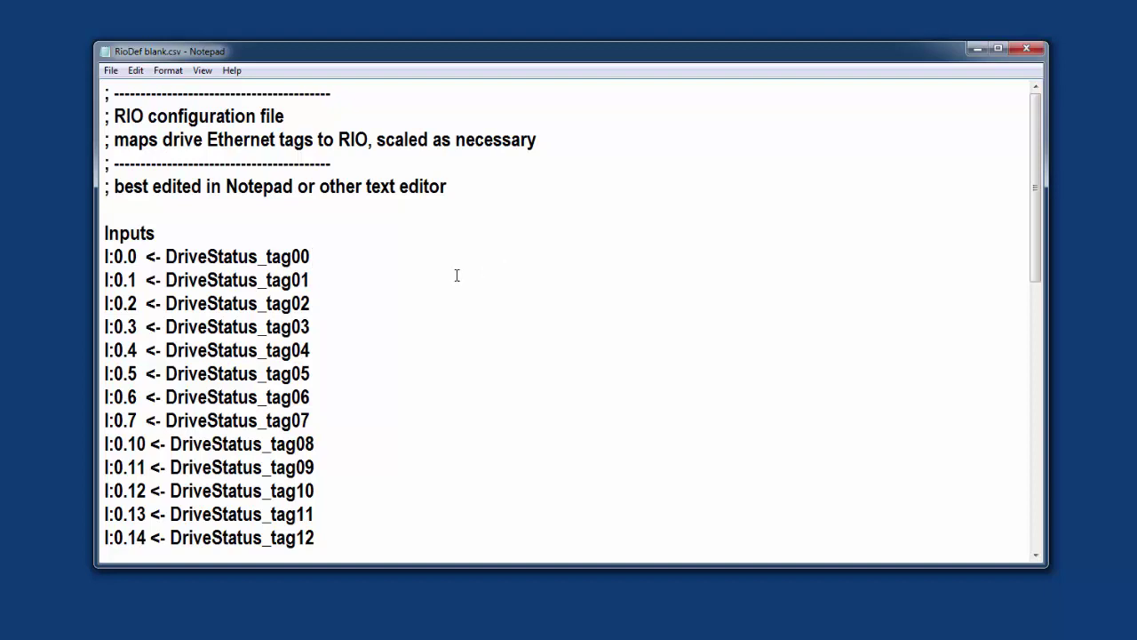
mouse_move(500, 639)
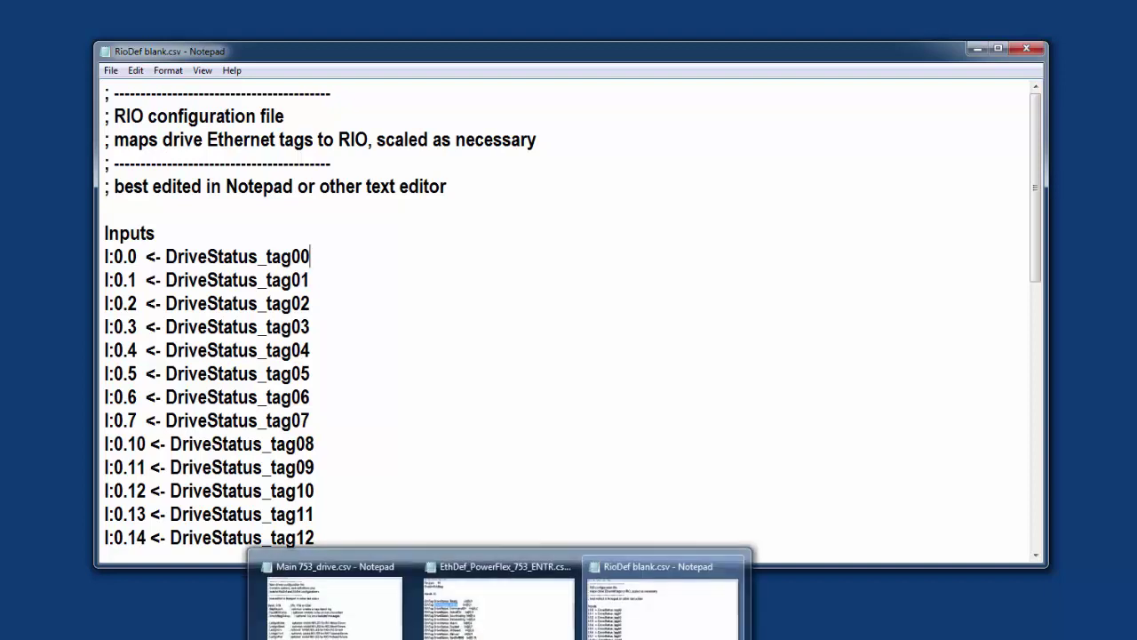
click(496, 612)
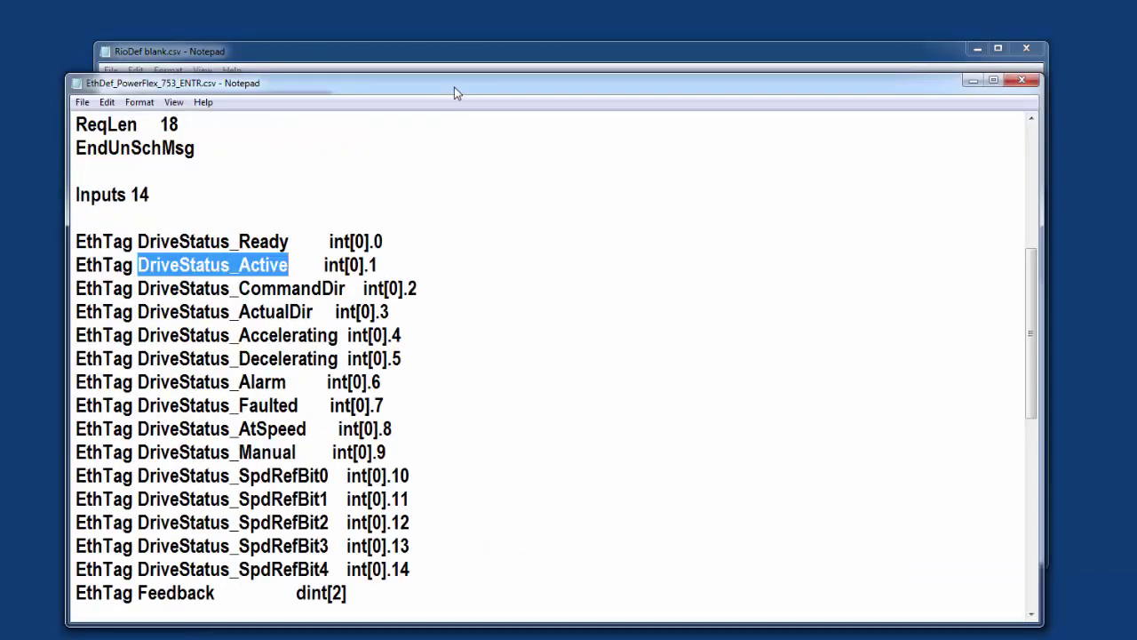
drag(454, 86, 487, 55)
mouse_move(500, 639)
click(636, 565)
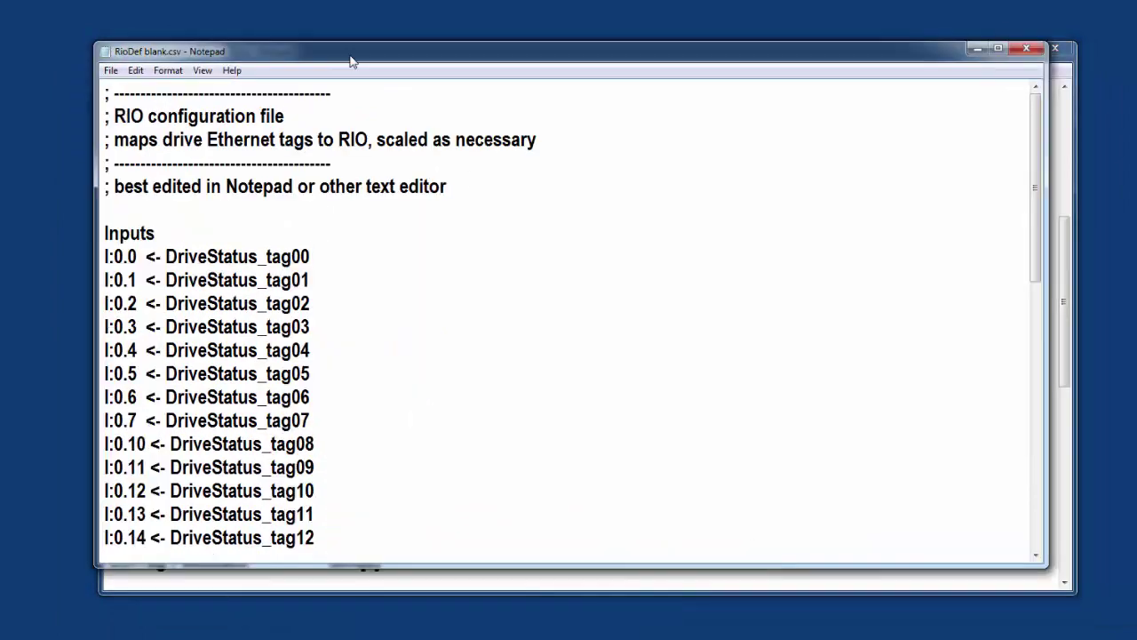
drag(352, 60, 558, 22)
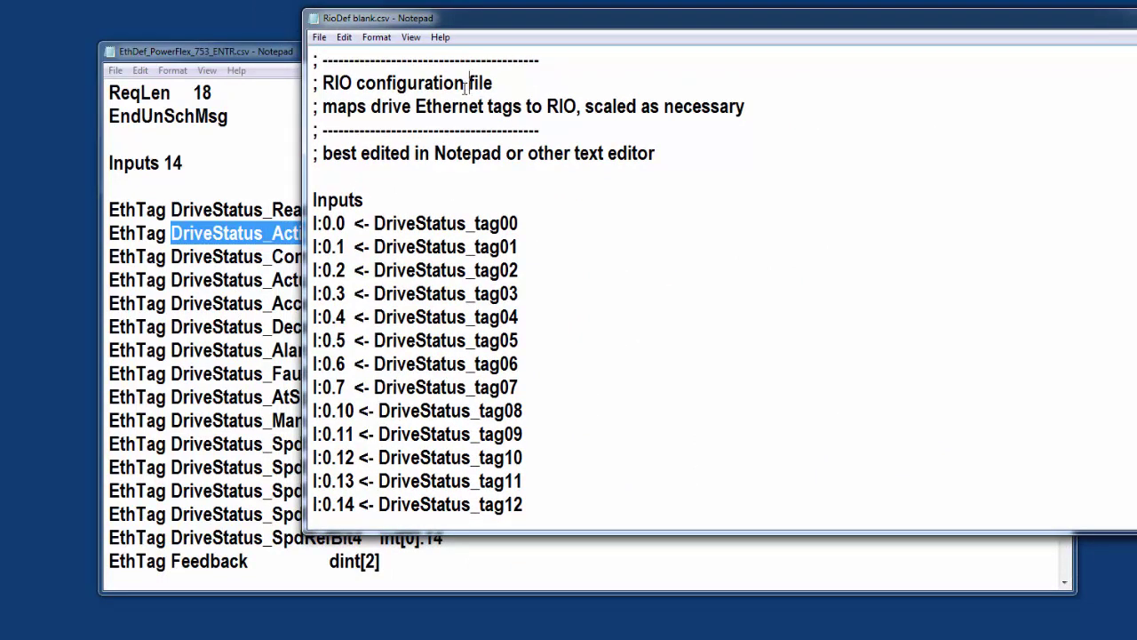
Map input I:0.0 in the RioDef file to DriveStatus_Ready by copying the tag name from the EthDef file.
click(177, 55)
drag(172, 209, 321, 212)
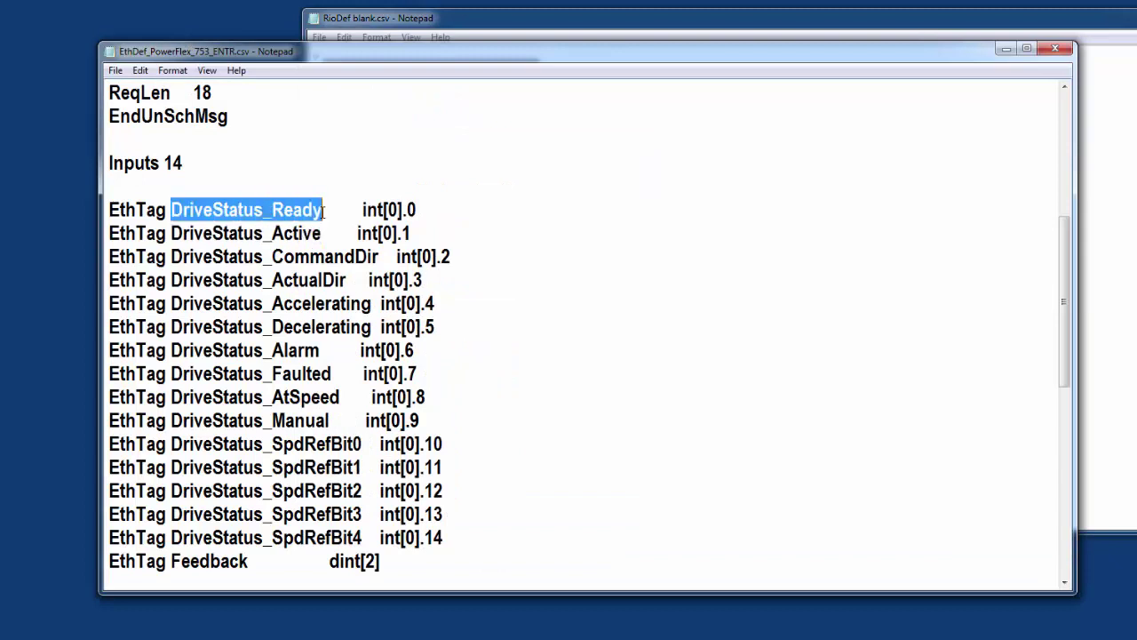
right_click(276, 213)
click(320, 260)
click(495, 15)
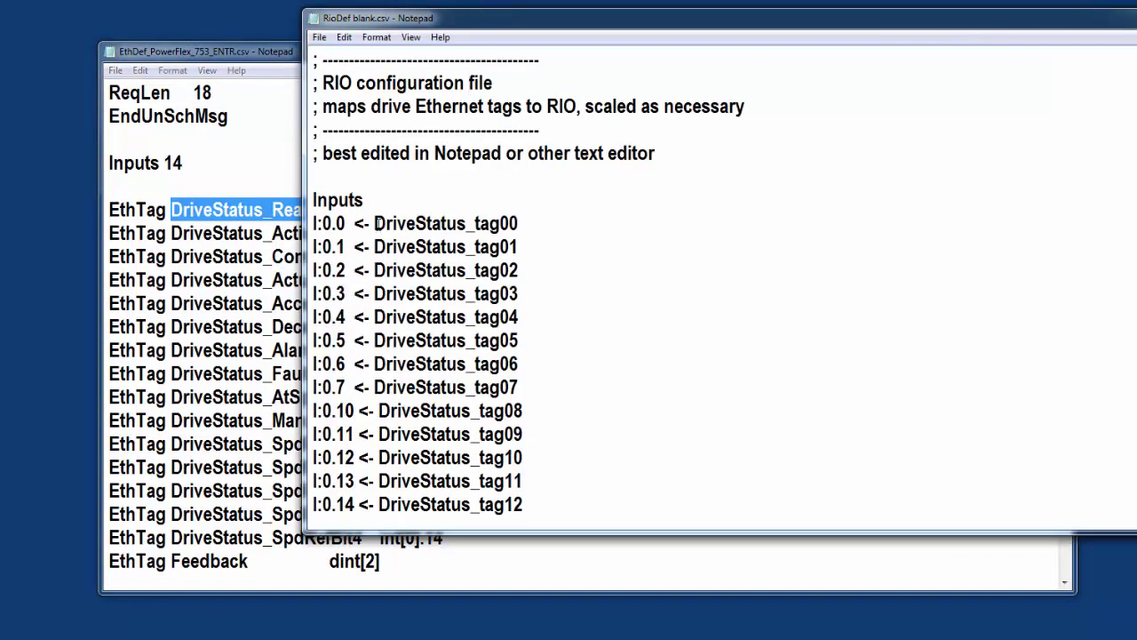
drag(374, 223, 519, 223)
right_click(485, 221)
click(522, 284)
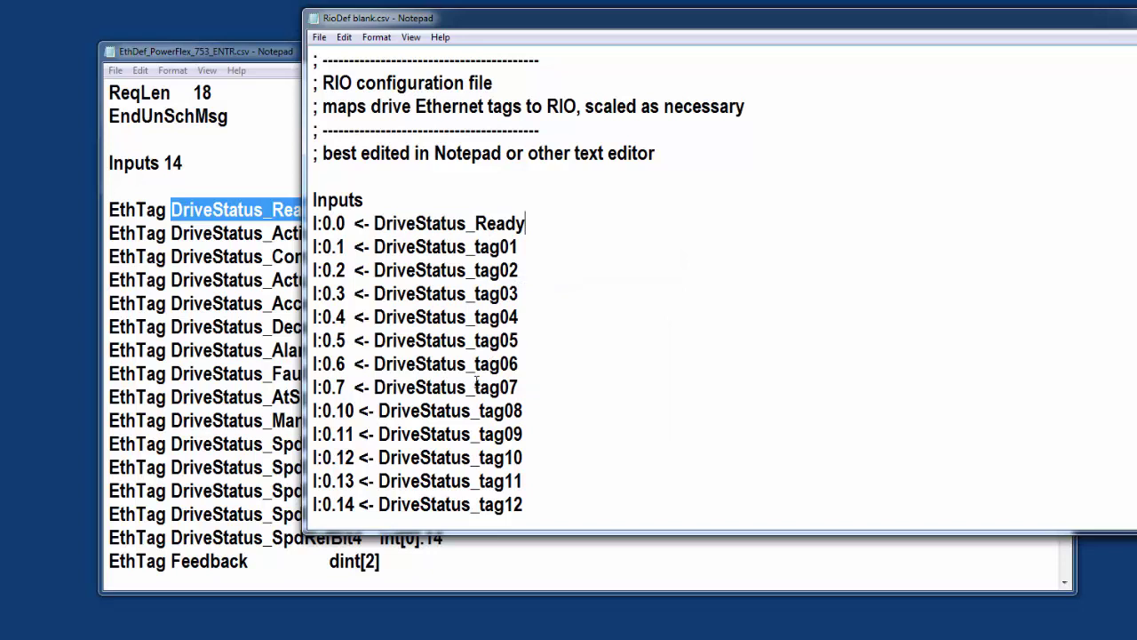
Replace the I:0.1 placeholder tag in the RioDef file with DriveStatus_Active, copied from the EthDef file.
click(254, 52)
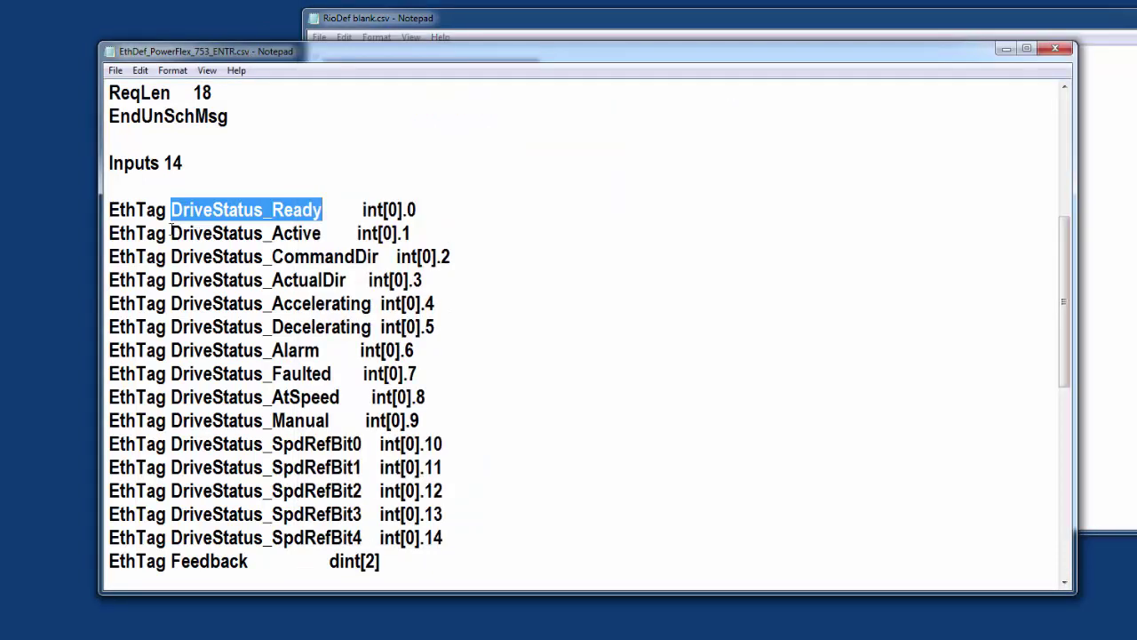
drag(169, 233, 322, 233)
right_click(291, 233)
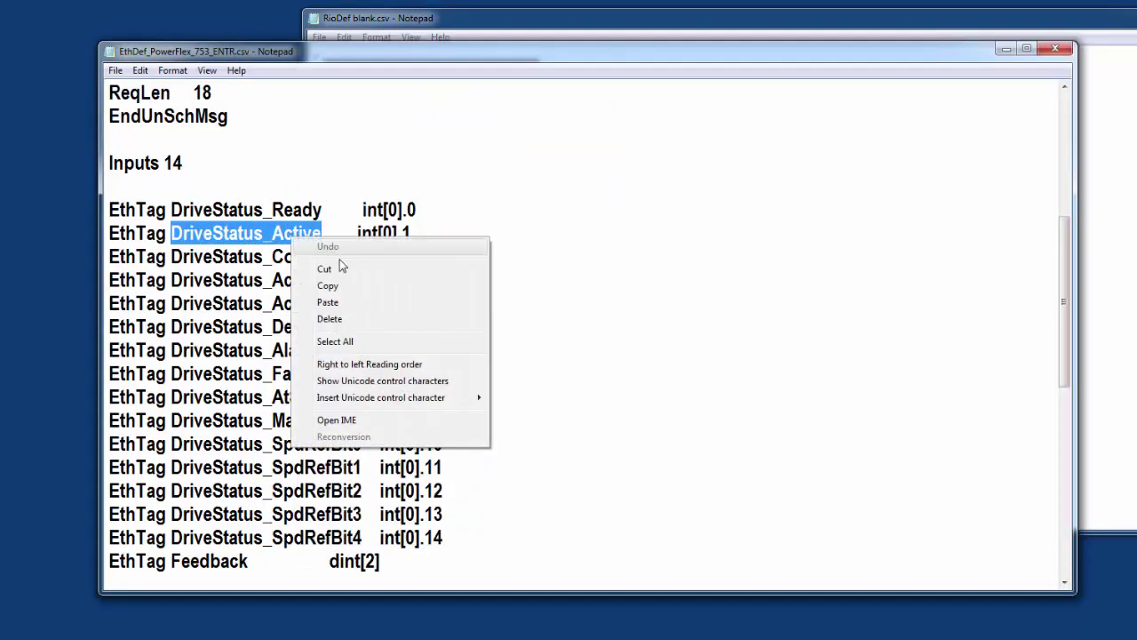
click(343, 288)
click(600, 26)
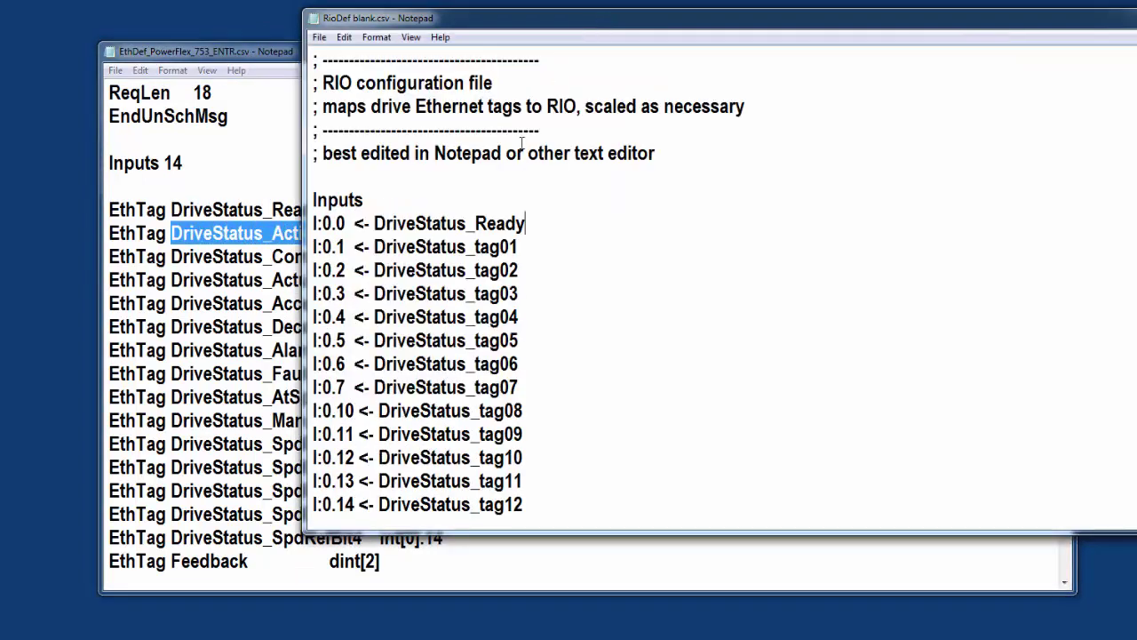
drag(374, 247, 524, 247)
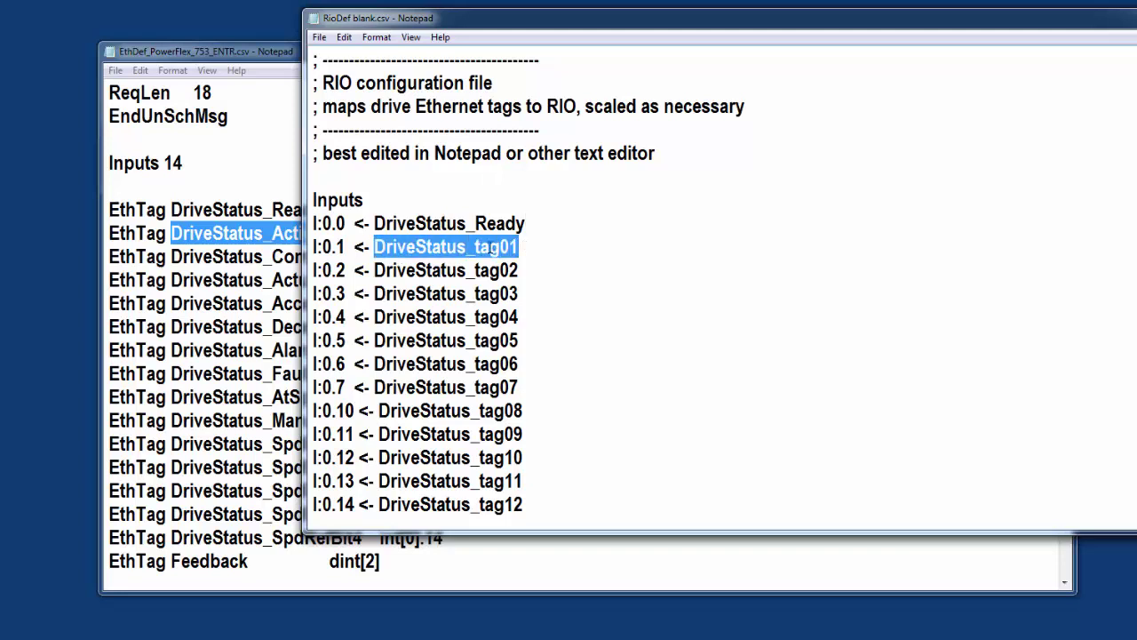
right_click(491, 247)
click(547, 314)
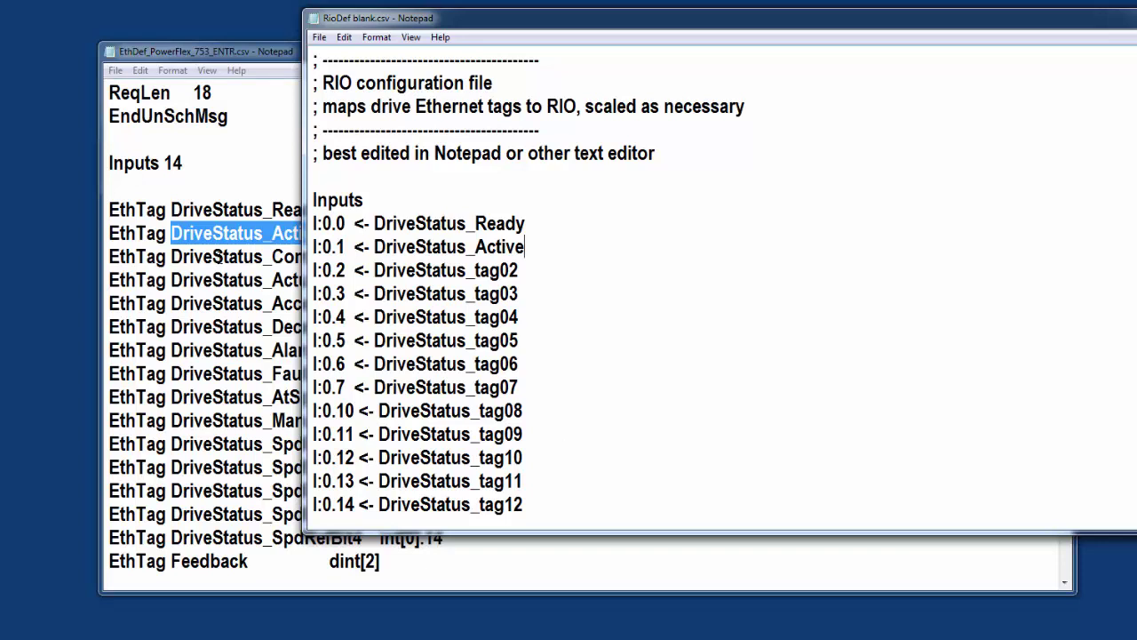
Map input I:0.2 in the RioDef file to DriveStatus_CommandDir by copying the tag name from the EthDef file.
click(177, 256)
drag(172, 256, 391, 257)
right_click(340, 250)
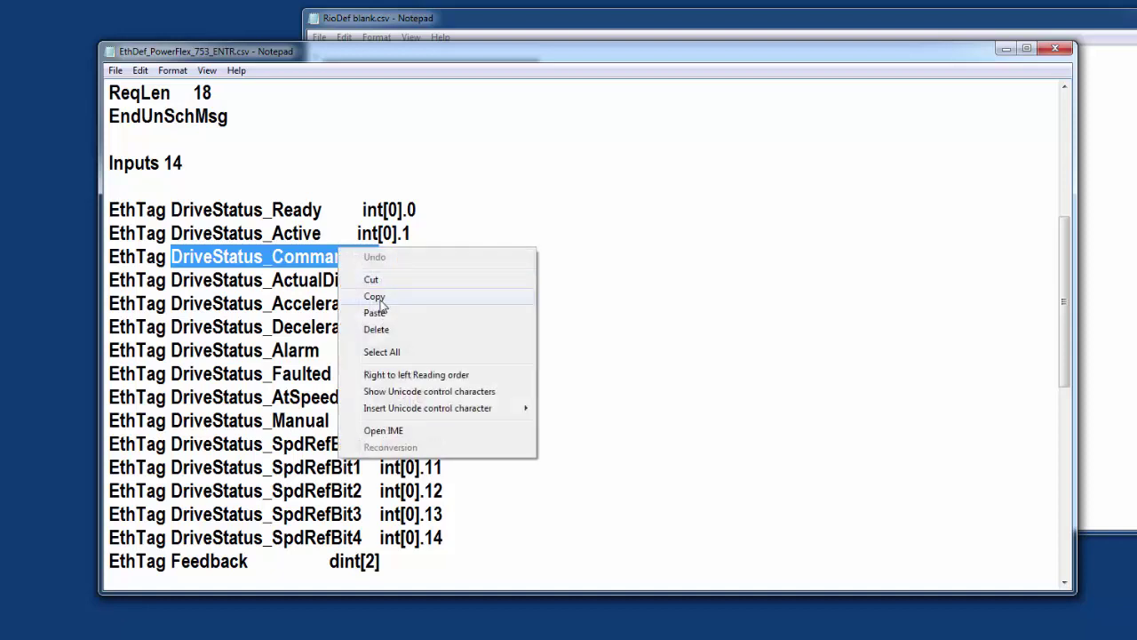
click(375, 295)
click(511, 11)
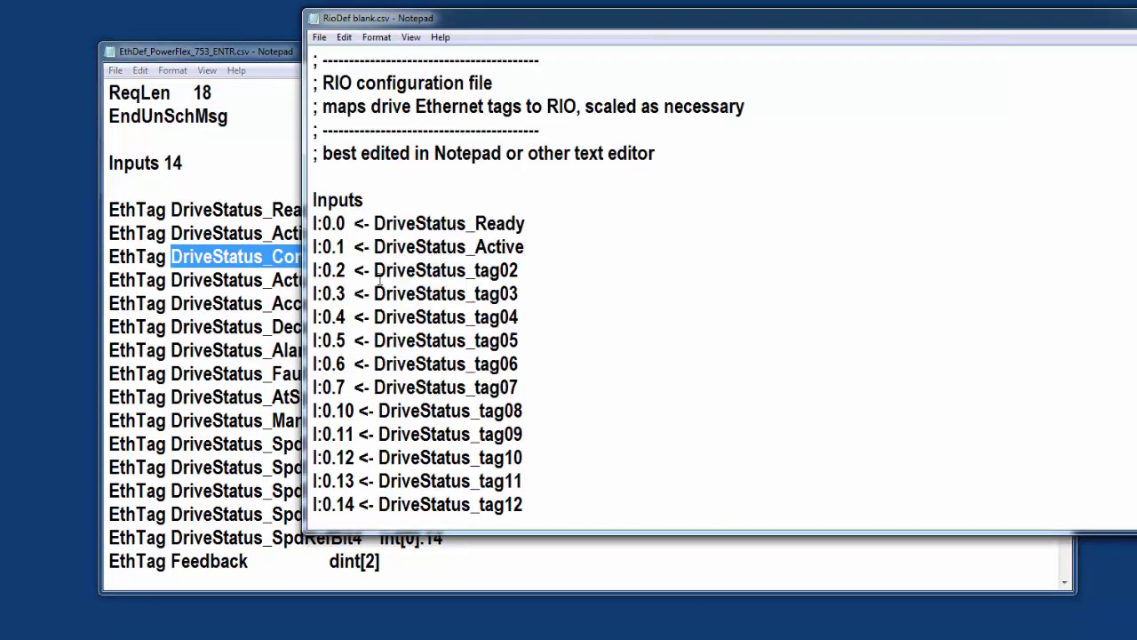
drag(374, 270, 522, 268)
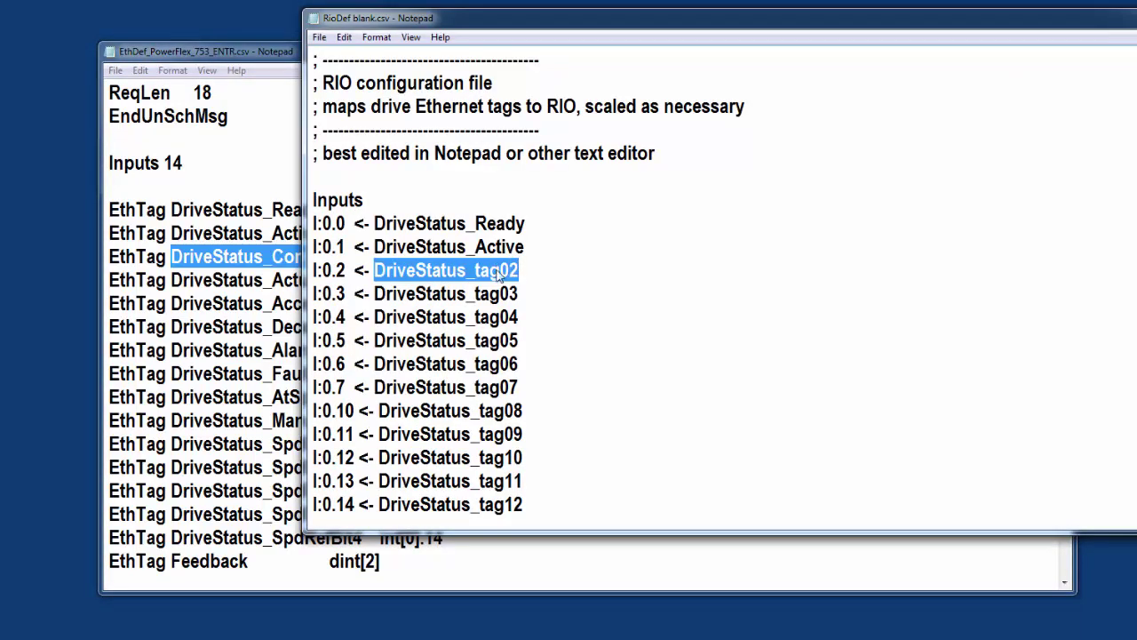
right_click(496, 269)
click(537, 334)
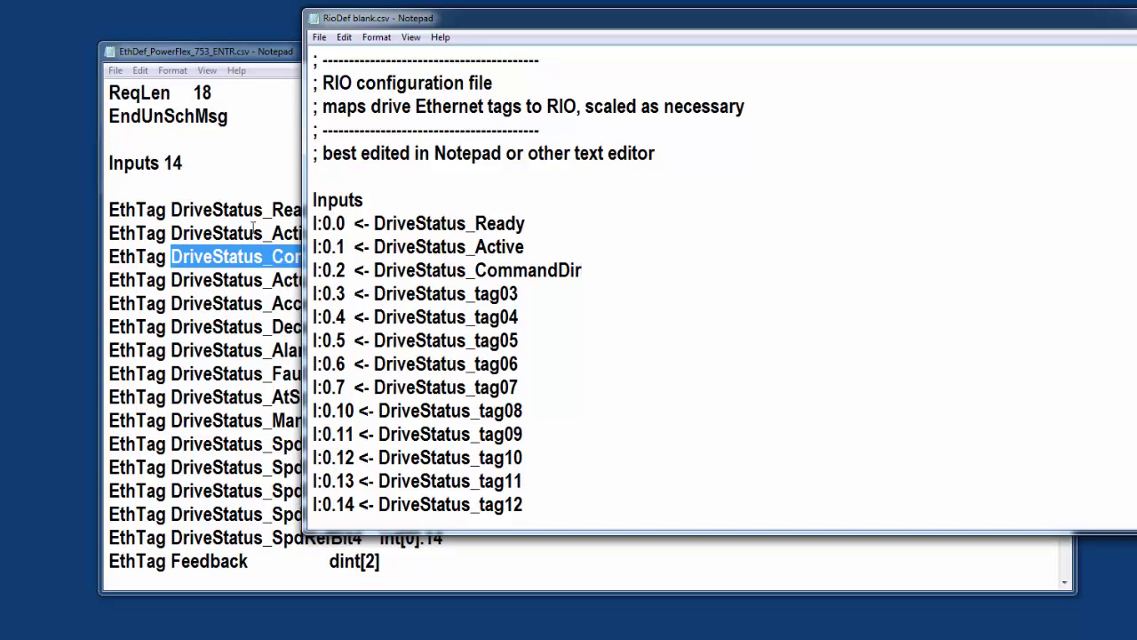
Map inputs I:0.3, I:0.4 and I:0.5 in the RioDef file to DriveStatus_Alarm, DriveStatus_Faulted and DriveStatus_SpdRefBit0, copied from the EthDef file.
click(204, 55)
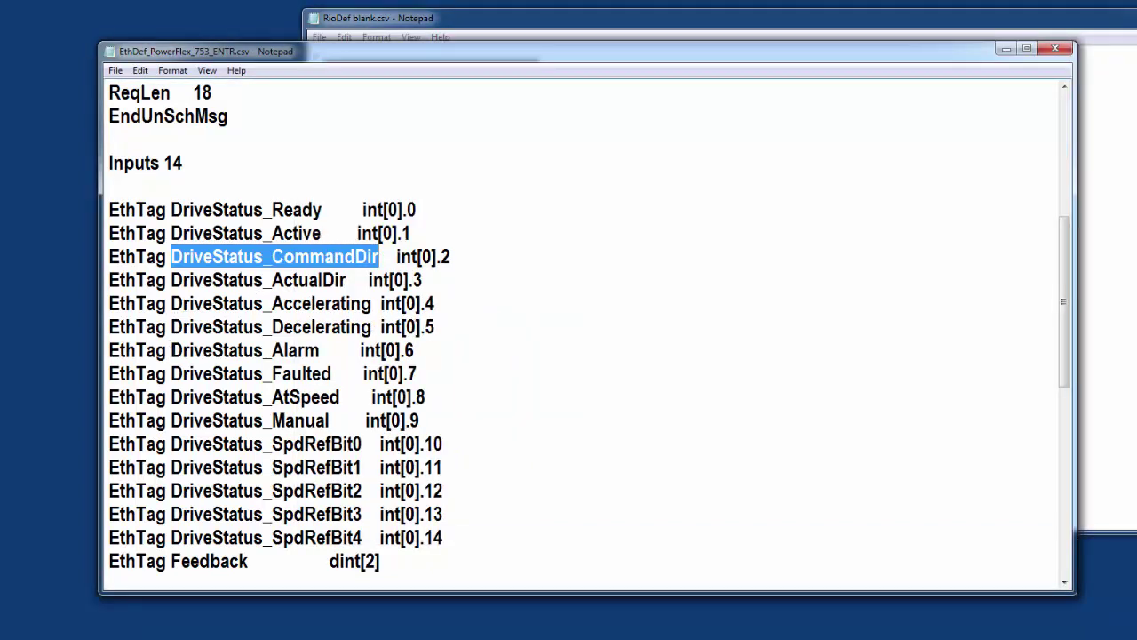
double_click(195, 350)
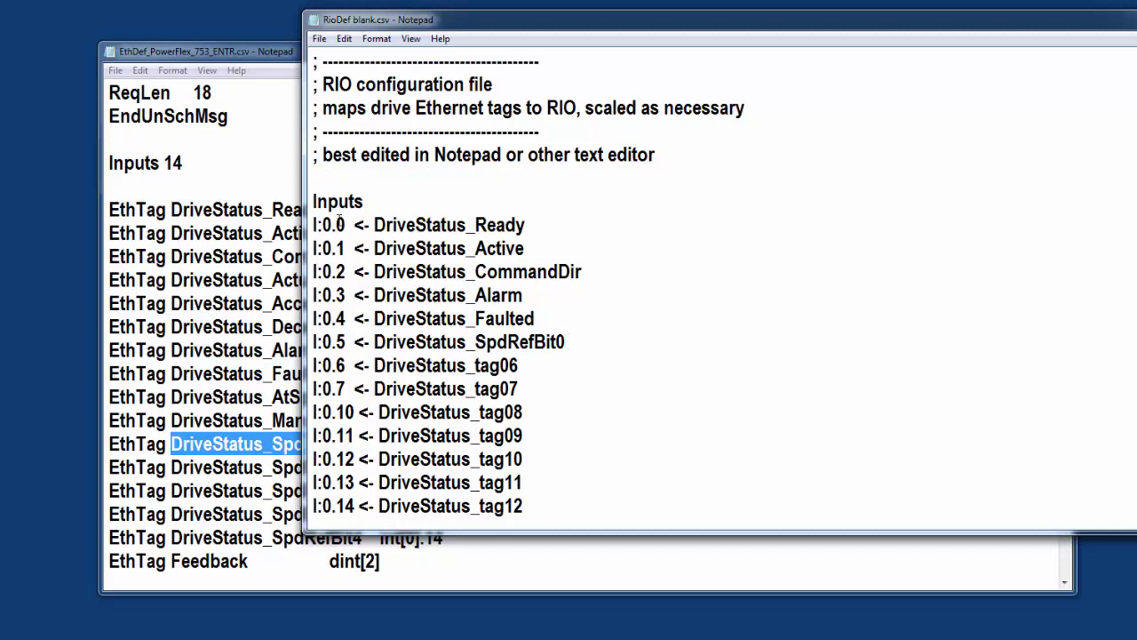
Examine the bit numbering of the RioDef inputs, from I:0.0 through I:0.7 and I:0.10 to I:0.17.
drag(335, 225, 346, 225)
drag(336, 388, 346, 389)
drag(336, 411, 356, 411)
scroll(363, 435, down, 4)
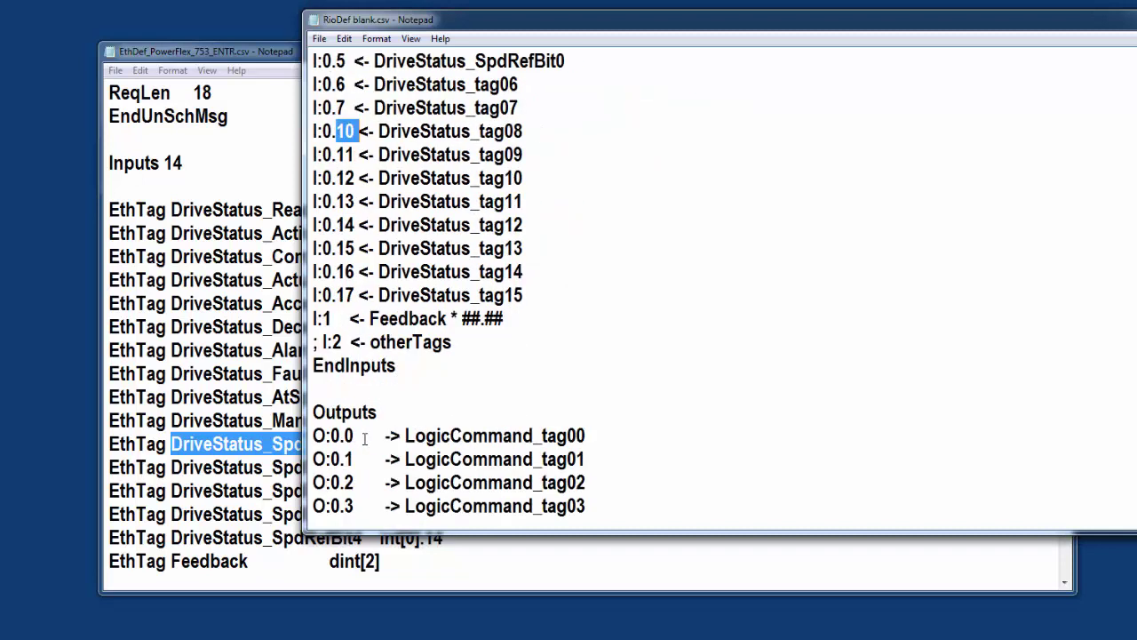
drag(336, 295, 355, 295)
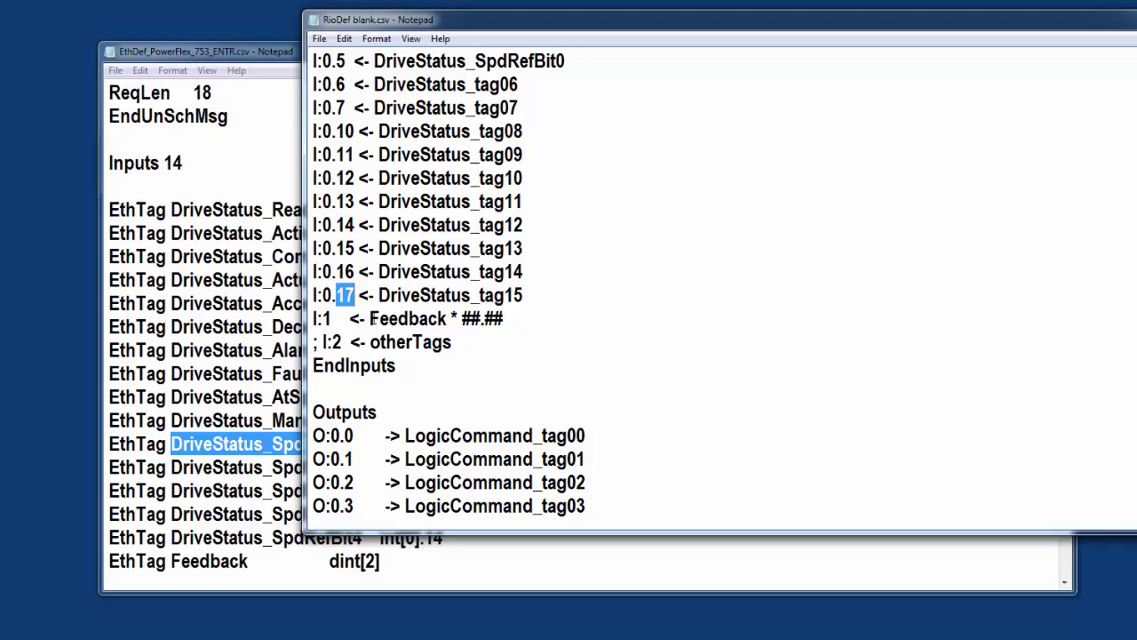
Check the Feedback and Reference lines in the RioDef file and set the I:1 Feedback scaling factor to 50.41.
drag(369, 318, 447, 320)
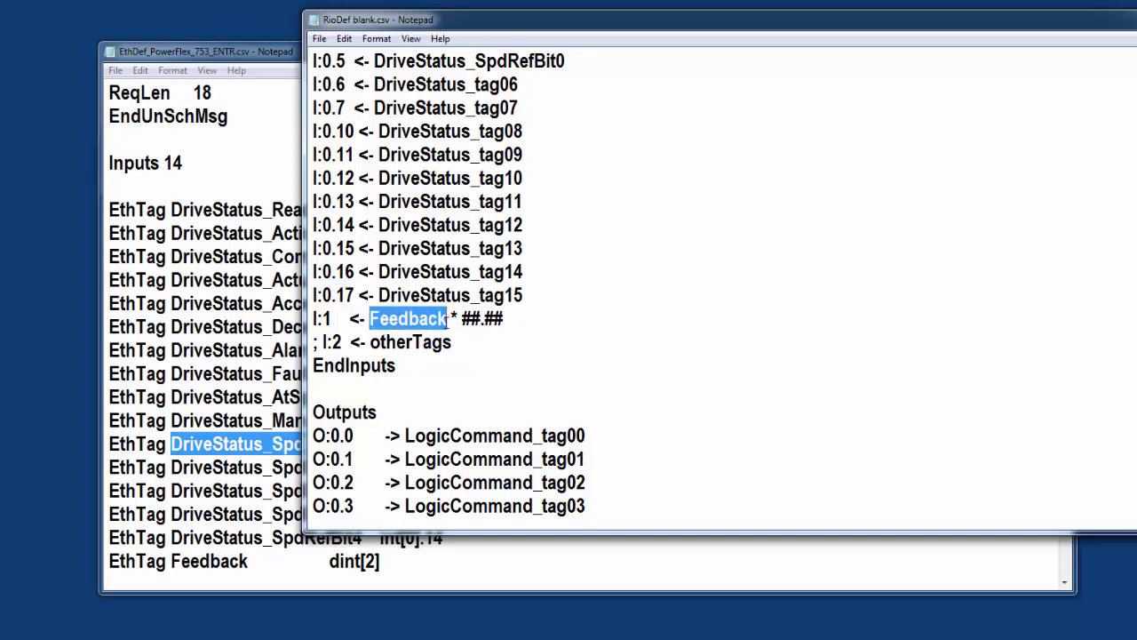
scroll(510, 351, down, 5)
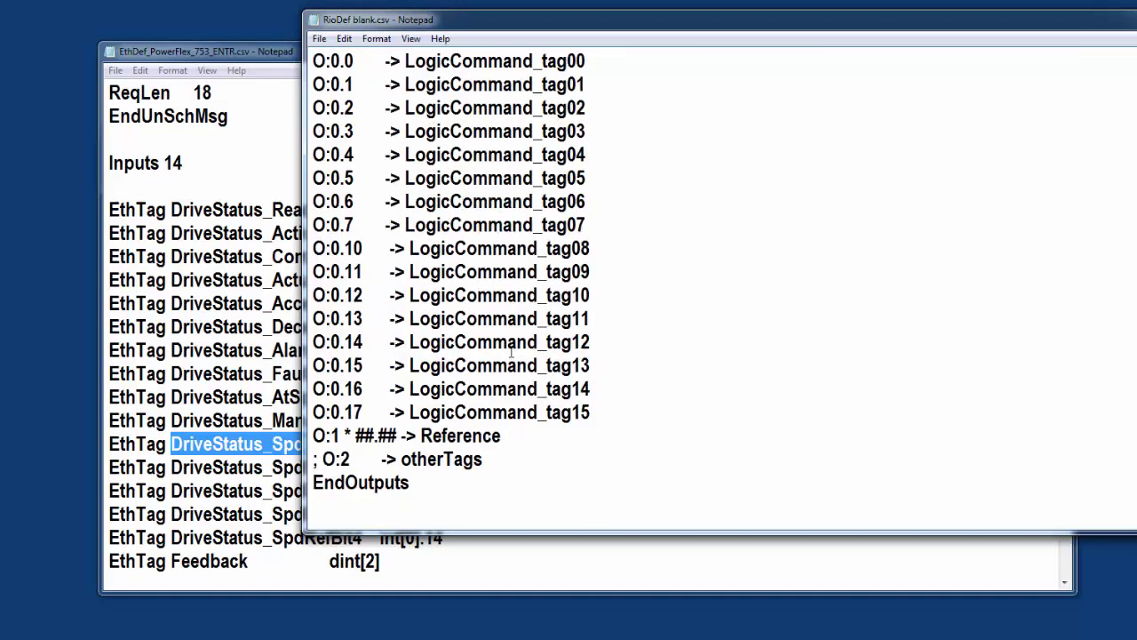
drag(421, 437, 504, 435)
scroll(411, 382, up, 6)
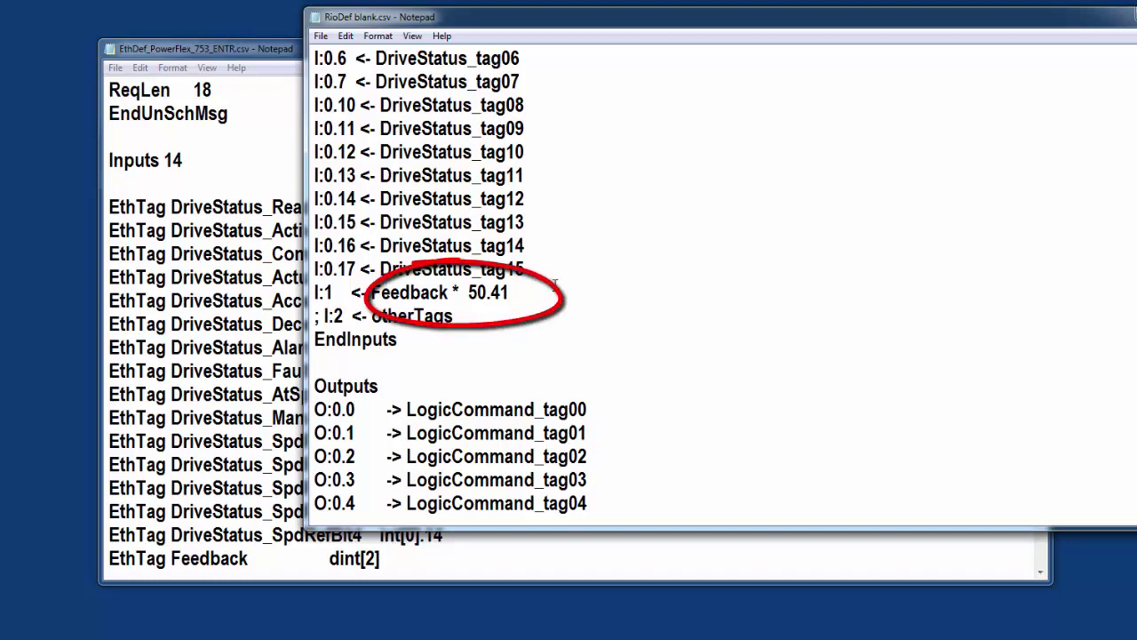
Change the data type of the Feedback input tag in the EthDef file to real.
click(274, 56)
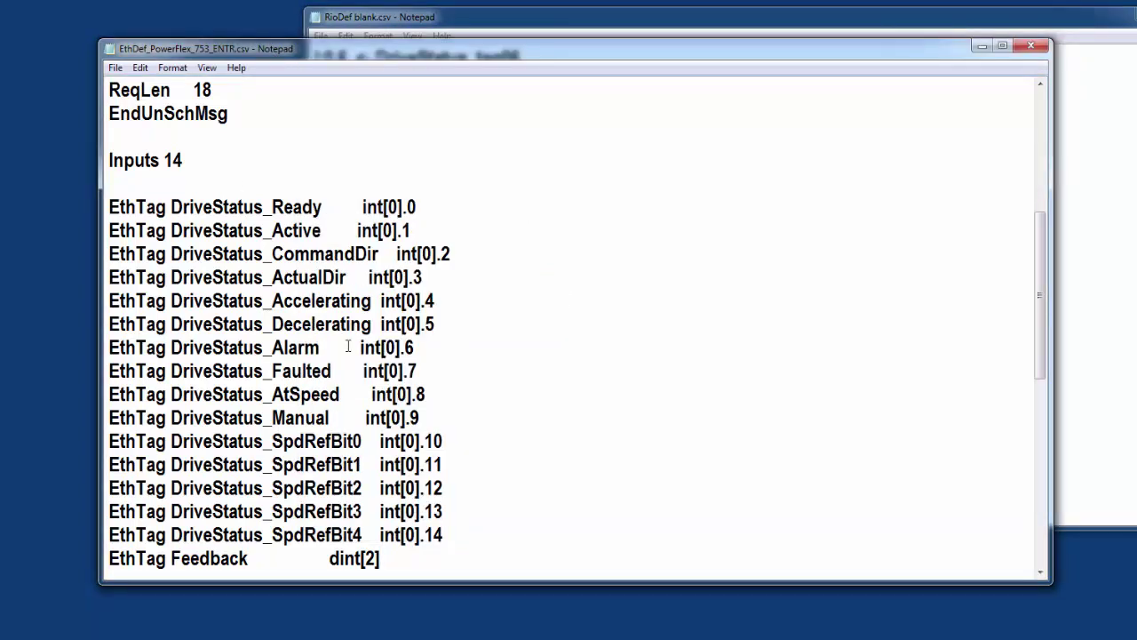
scroll(348, 351, down, 3)
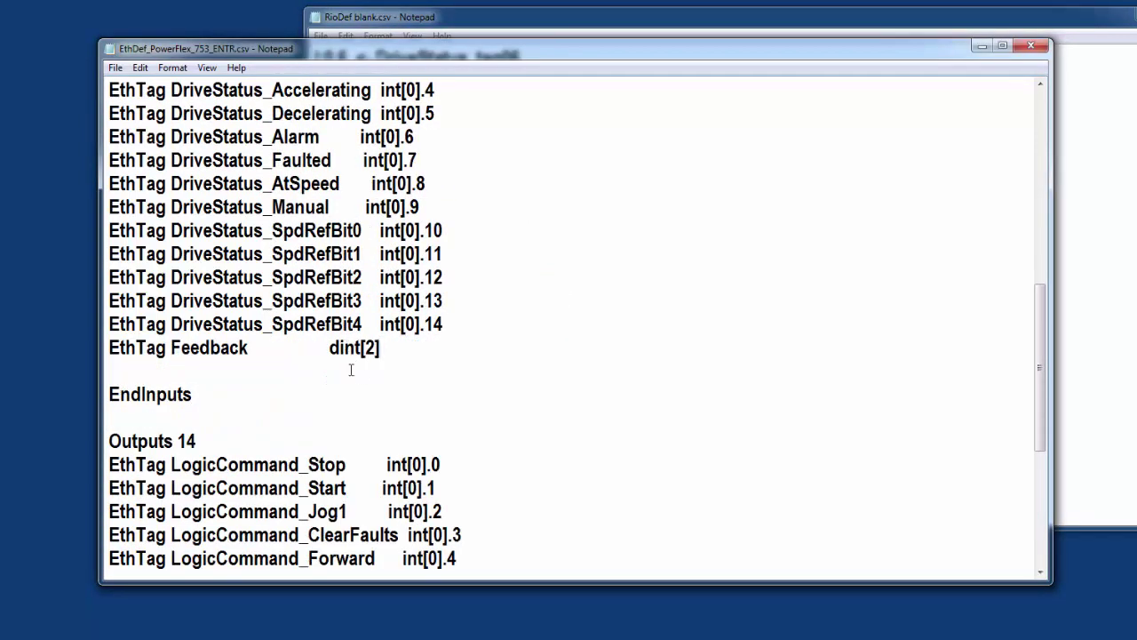
drag(330, 354, 362, 352)
scroll(330, 415, down, 5)
scroll(330, 415, up, 5)
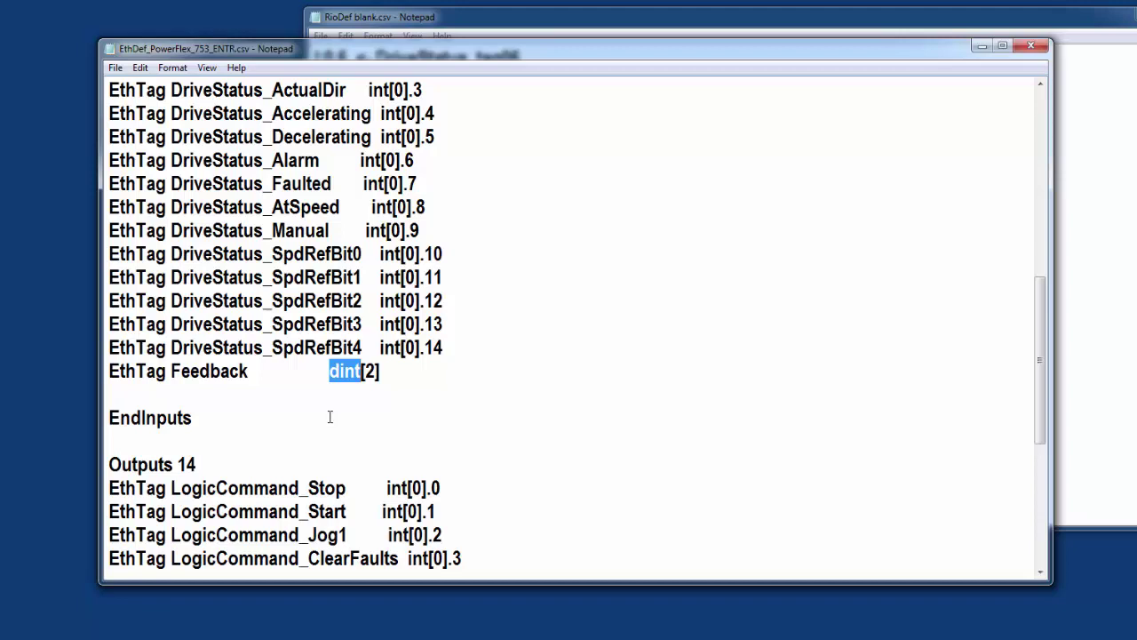
text(real)
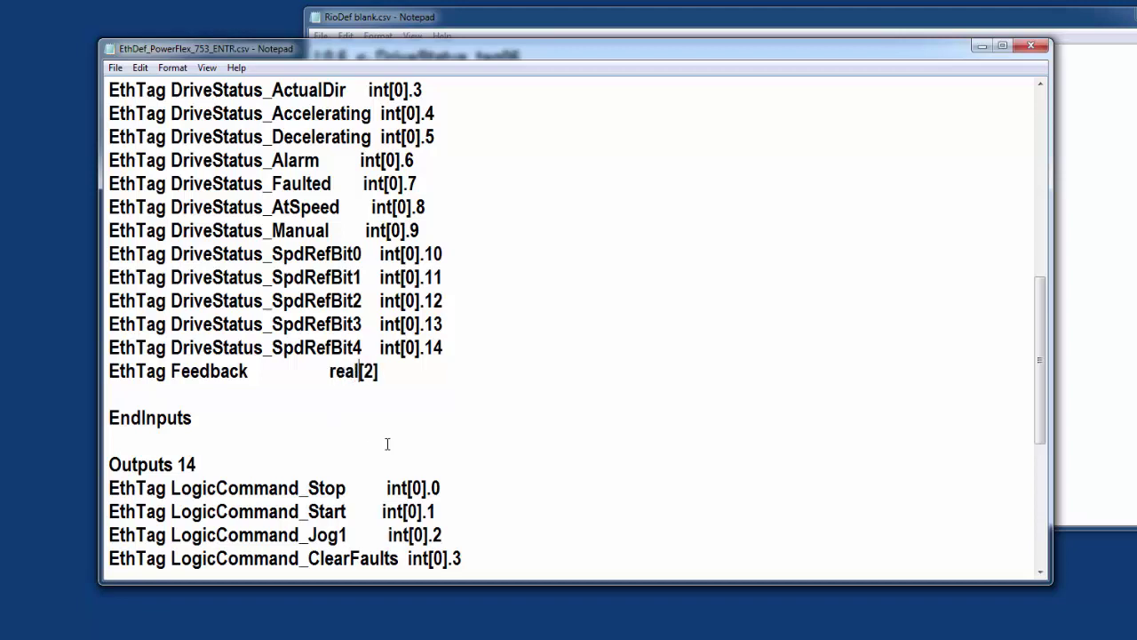
Change the data type of the Reference output tag in the EthDef file to real and save the file.
scroll(390, 442, down, 5)
click(328, 465)
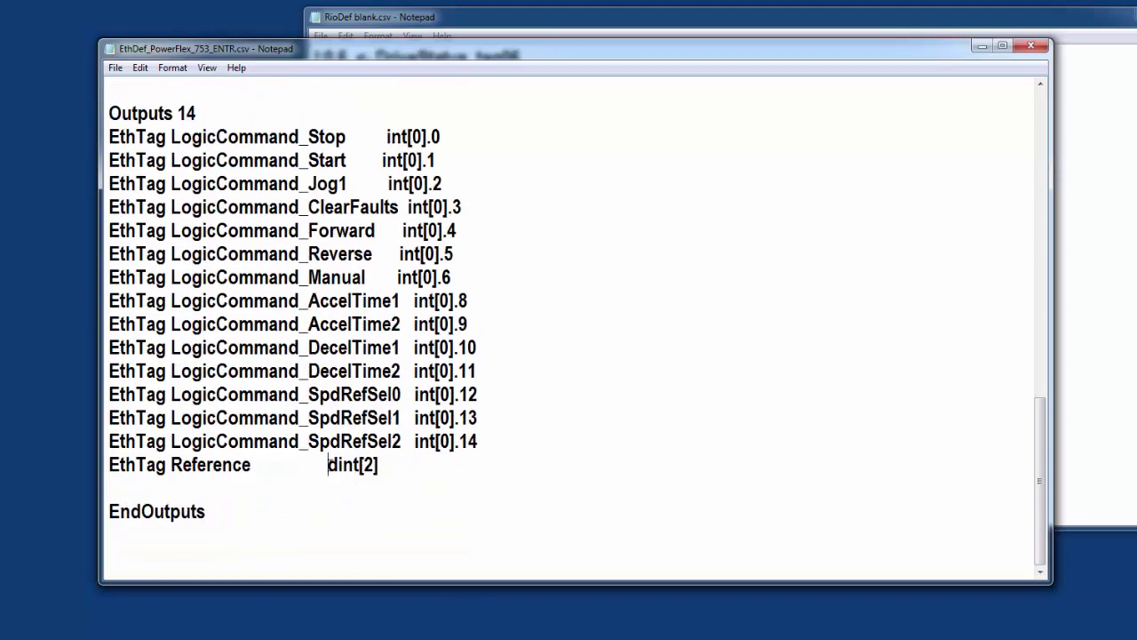
drag(328, 464, 357, 464)
text(real)
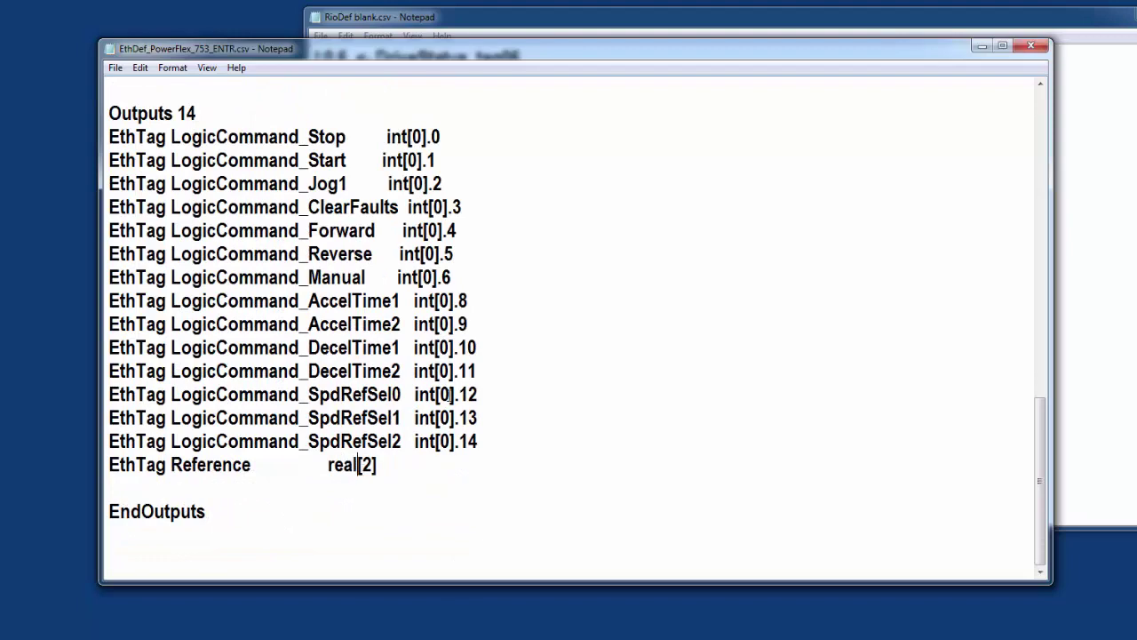
scroll(450, 395, up, 7)
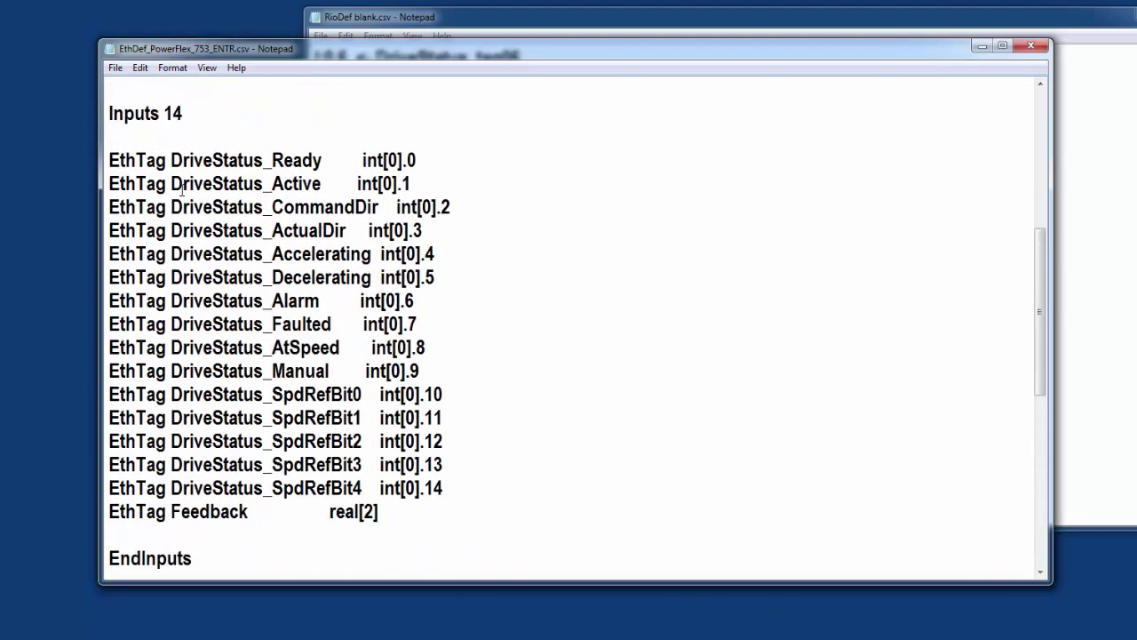
click(115, 67)
click(154, 122)
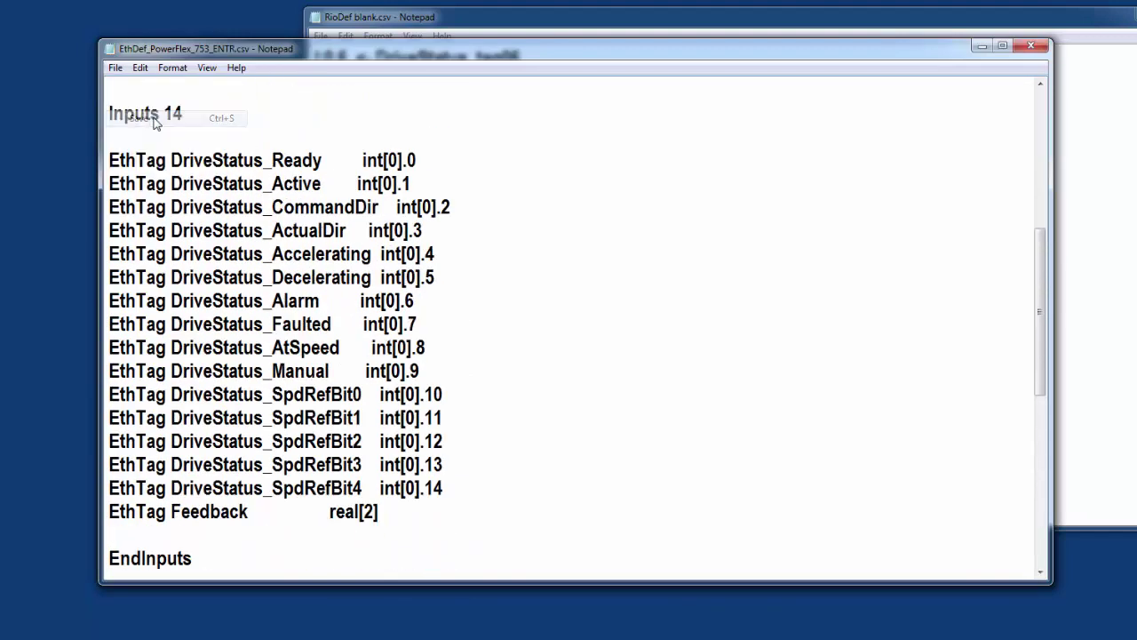
Check the EndInputs line in the RioDef file and locate the TN171005-000 AN-X2-AB-DHRIO RIO to EIP Drives.pdf technical note in Drive+Files.zip.
click(456, 28)
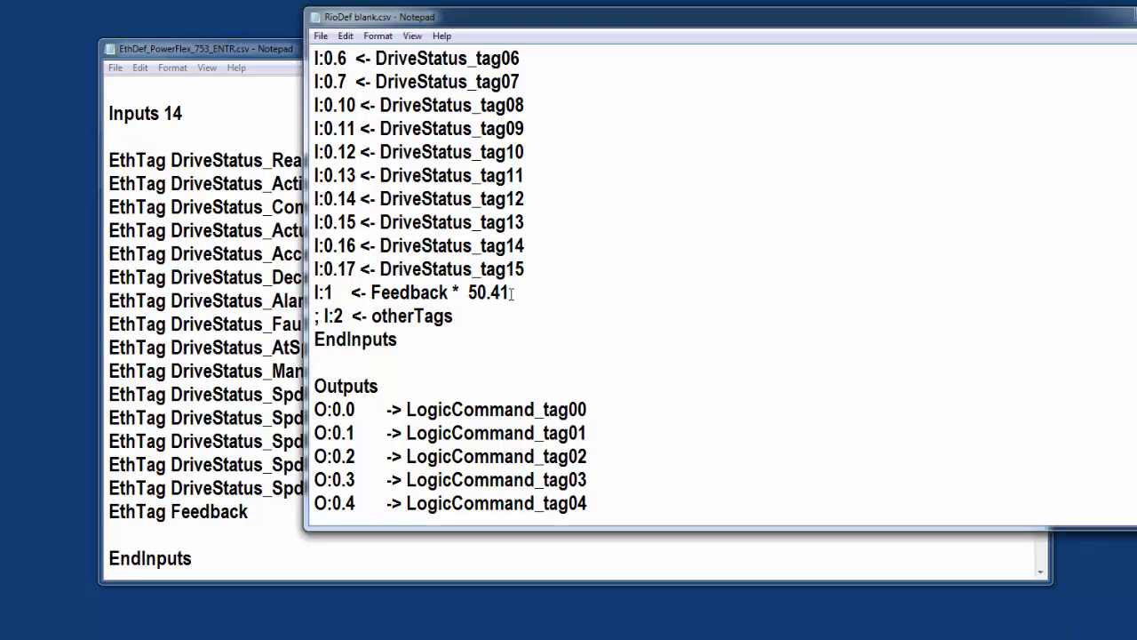
scroll(512, 294, down, 1)
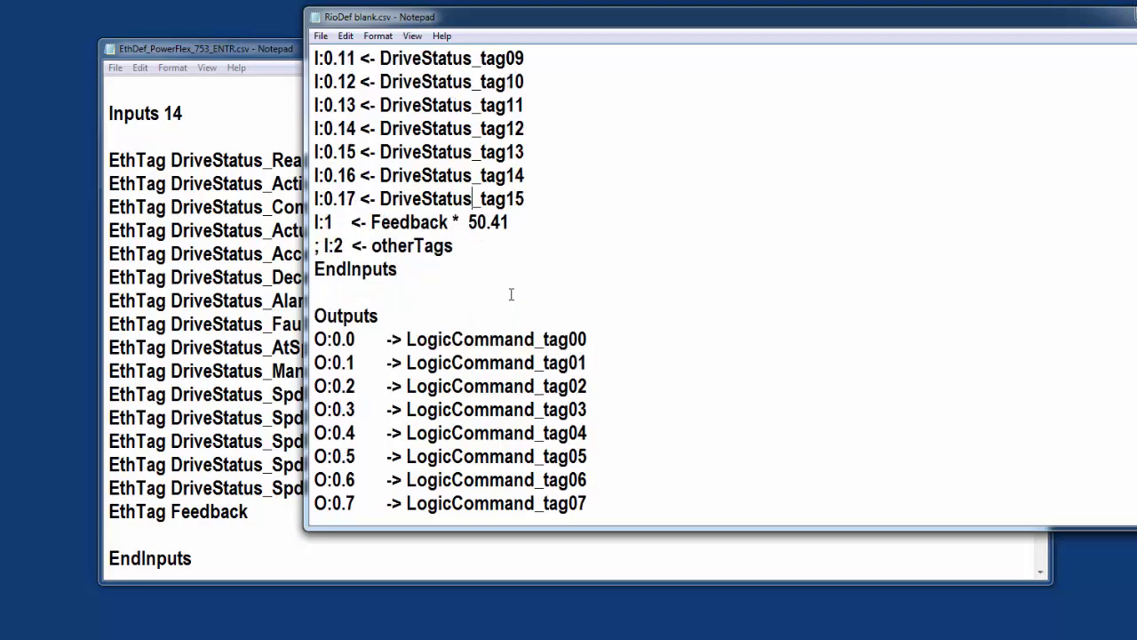
drag(314, 269, 411, 270)
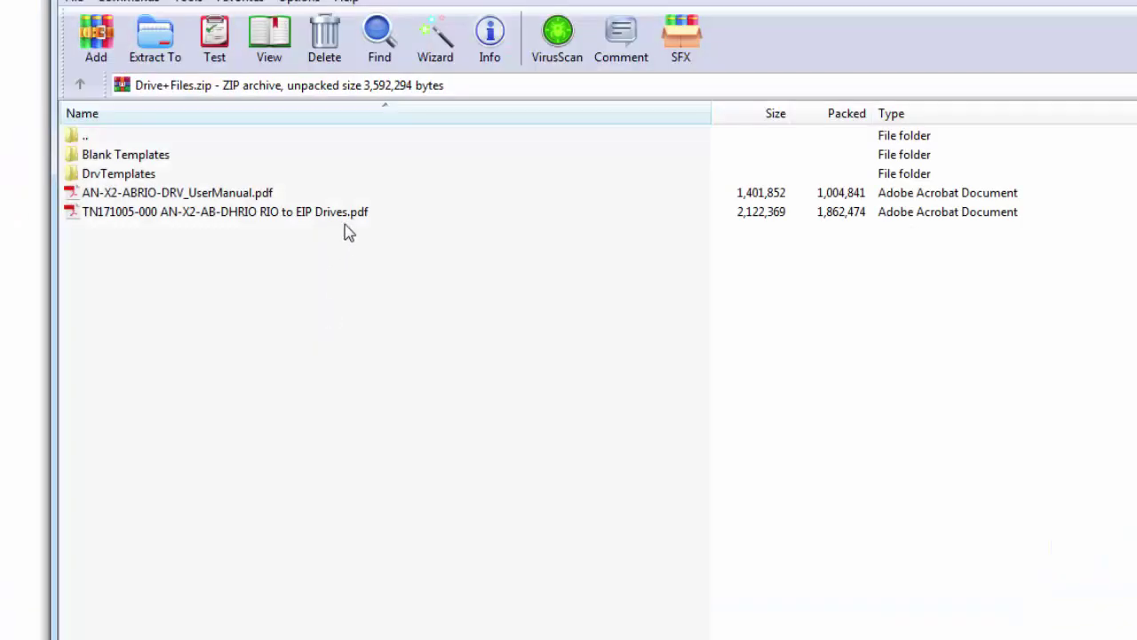
click(267, 219)
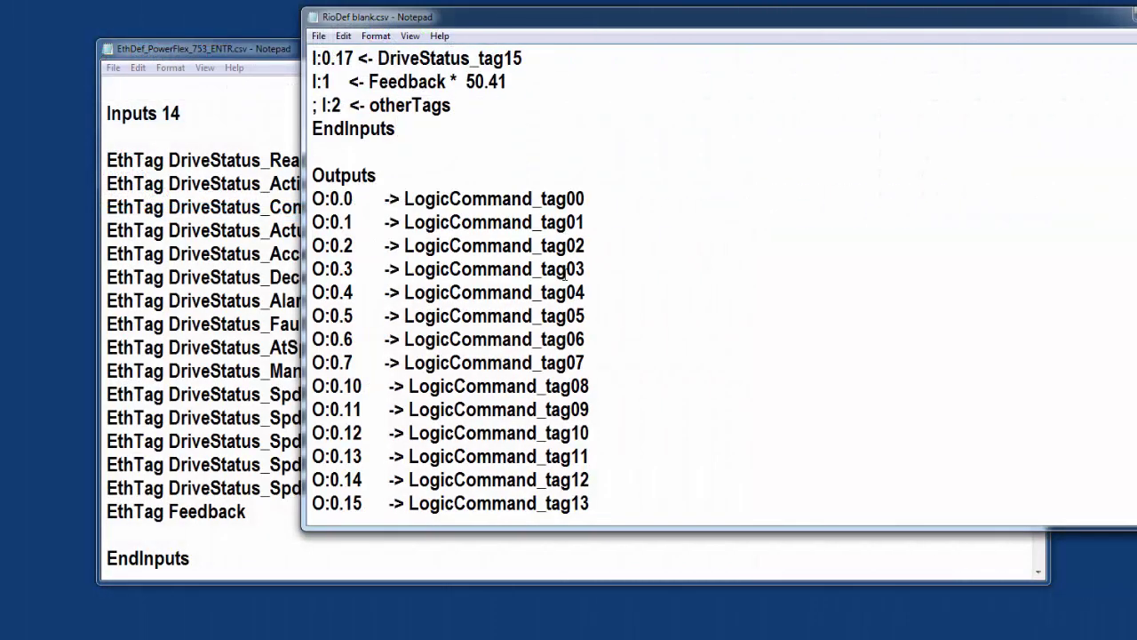
Map output O:0.0 in the RioDef file to LogicCommand_Start, copied from the EthDef outputs, repositioning the EthDef window so its tags stay within reach.
scroll(563, 275, down, 1)
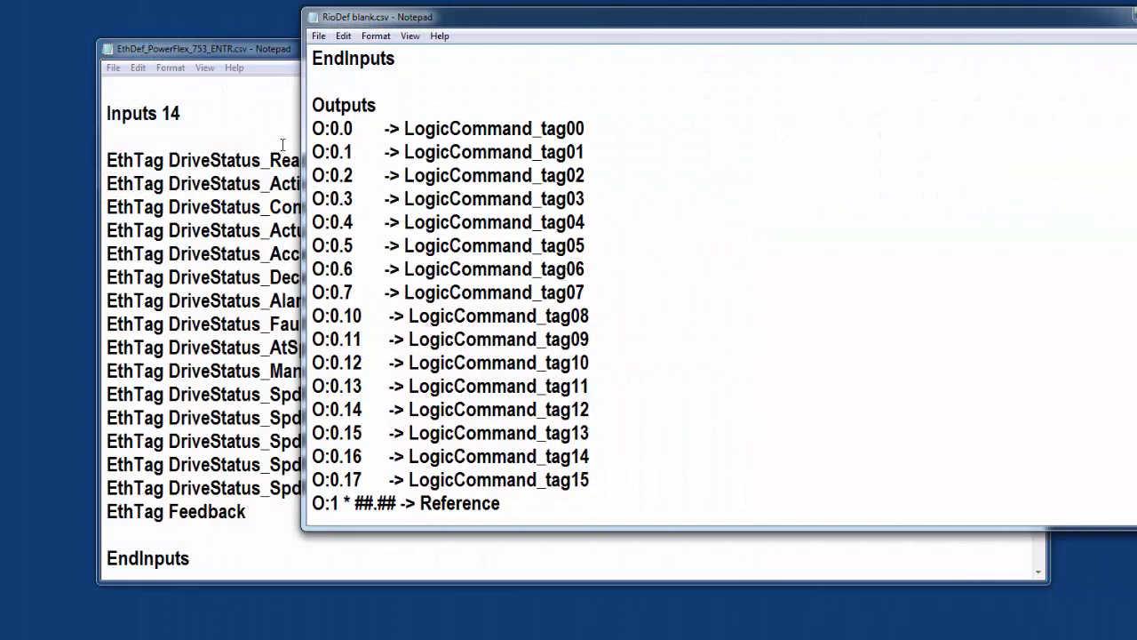
click(224, 100)
scroll(333, 295, down, 4)
scroll(334, 296, down, 2)
drag(372, 55, 304, 84)
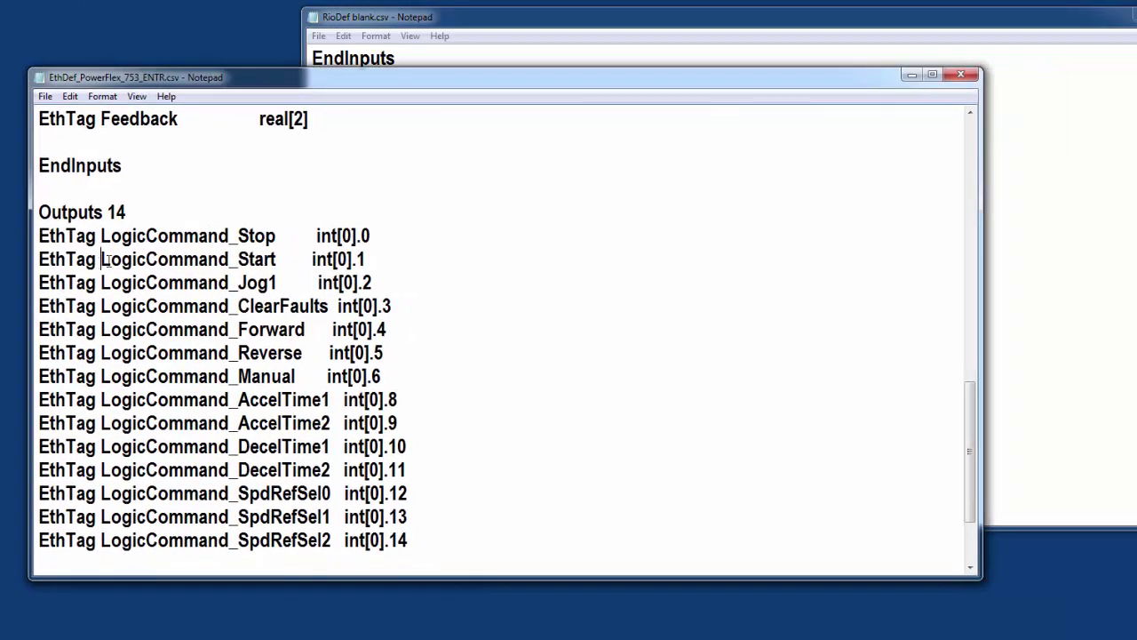
drag(100, 259, 280, 258)
key(ctrl+c)
click(565, 19)
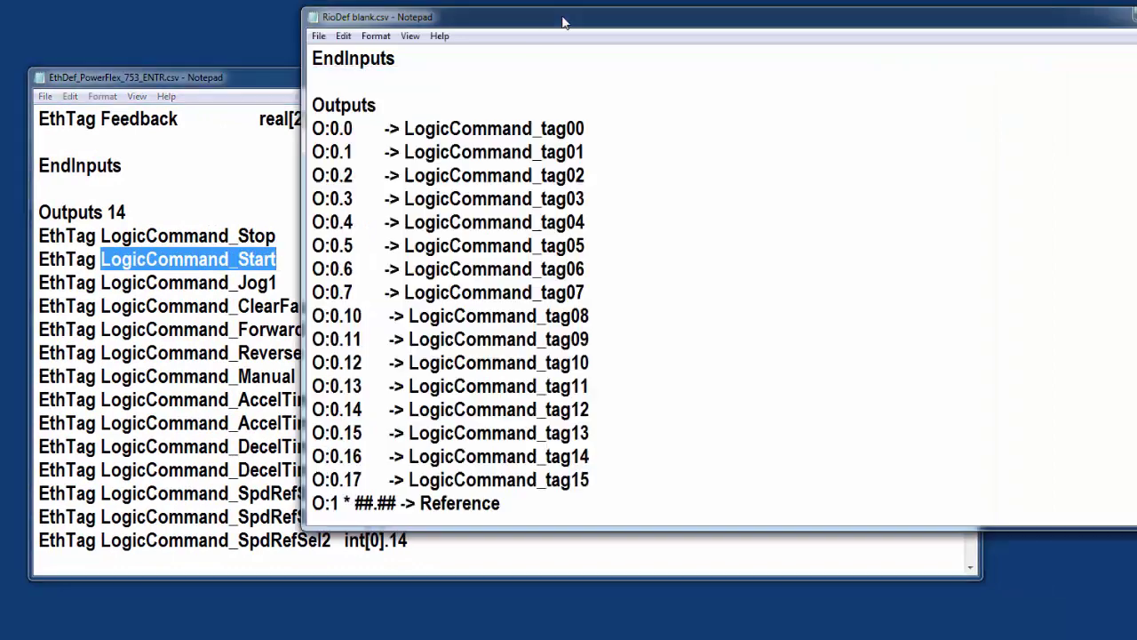
drag(404, 128, 595, 126)
key(ctrl+v)
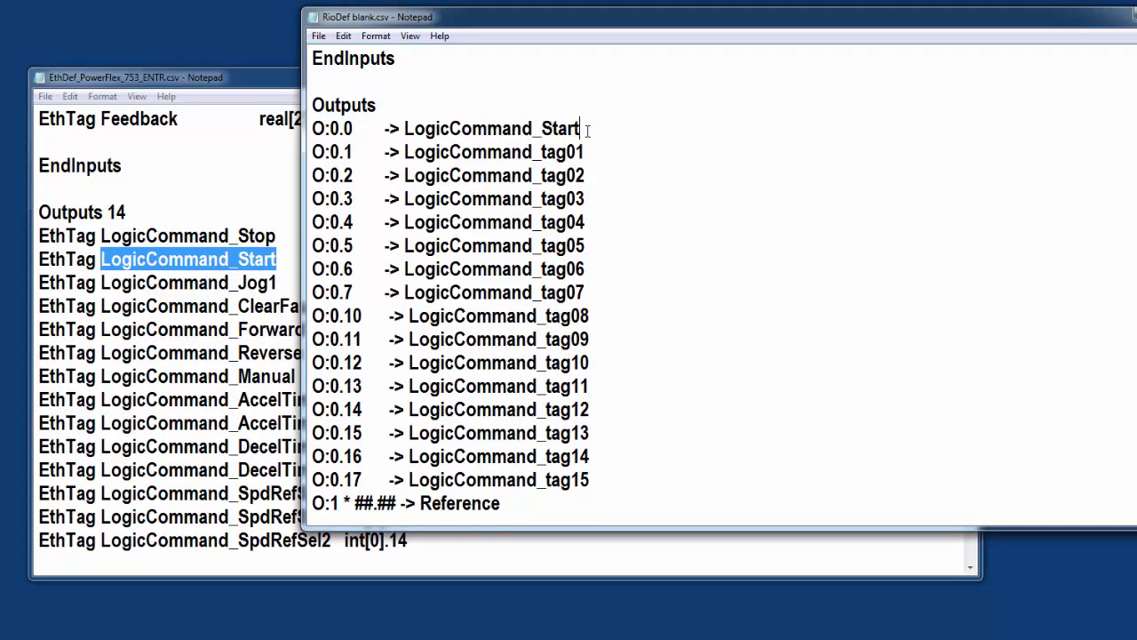
Map outputs O:0.1 through O:0.6 to the LogicCommand tags Stop, Jog1, Forward, Reverse, Manual and ClearFaults, in that order, copied from the EthDef file.
drag(103, 235, 276, 235)
key(ctrl+c)
click(497, 20)
drag(404, 152, 592, 152)
key(ctrl+v)
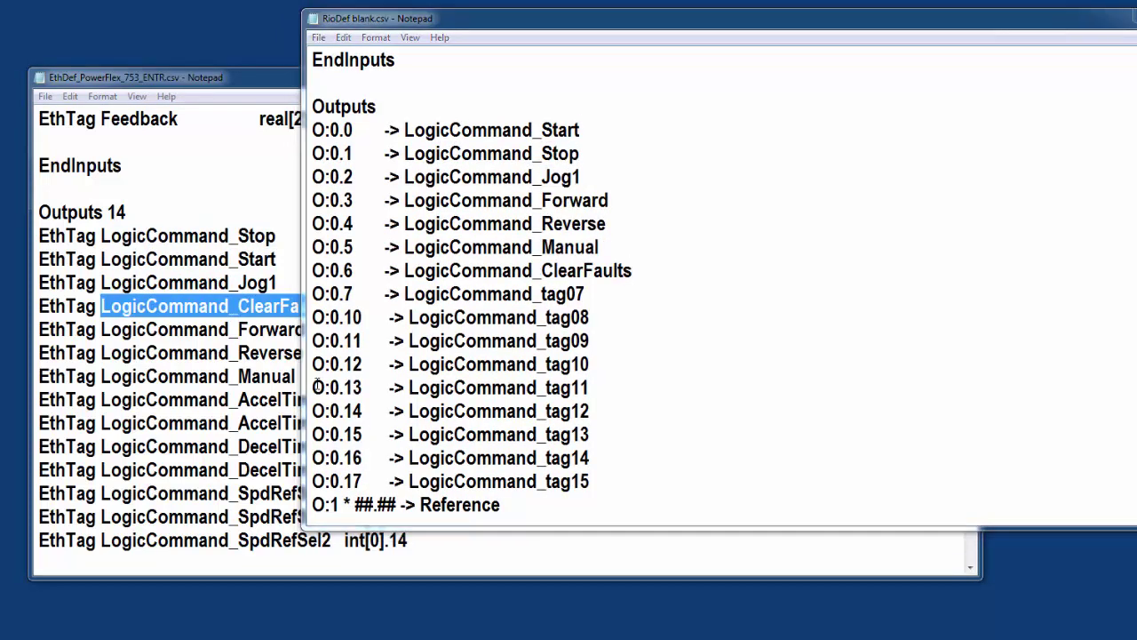
Replace the placeholder scaling factor on the O:1 Reference line of the RioDef file with .01983.
scroll(491, 416, down, 1)
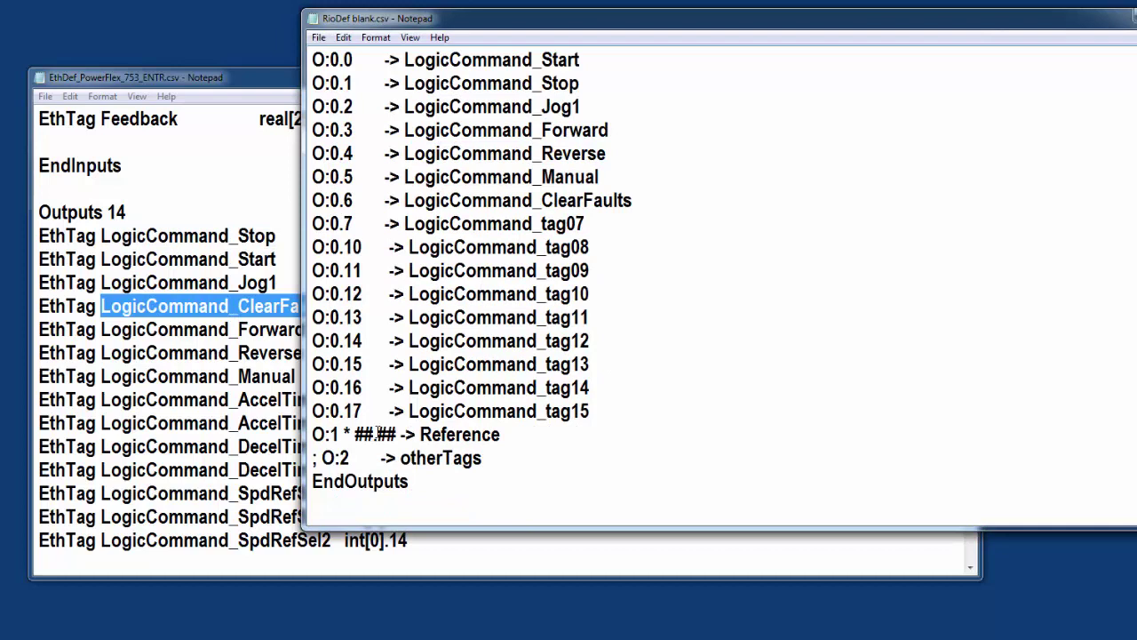
drag(355, 434, 374, 433)
key(Delete)
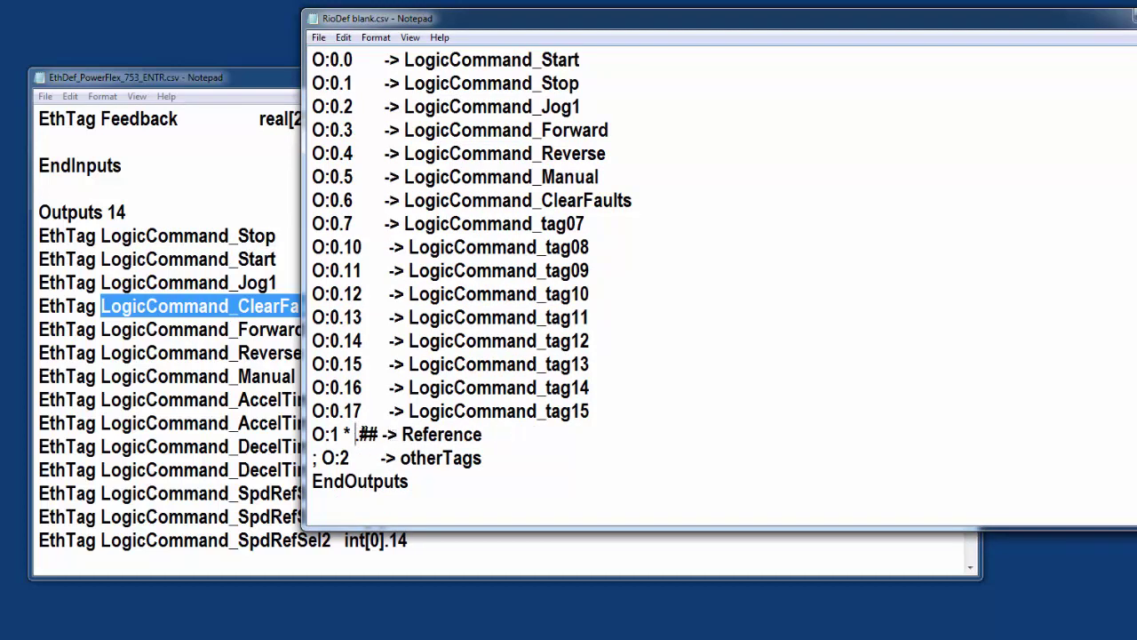
drag(359, 434, 378, 434)
text(0198)
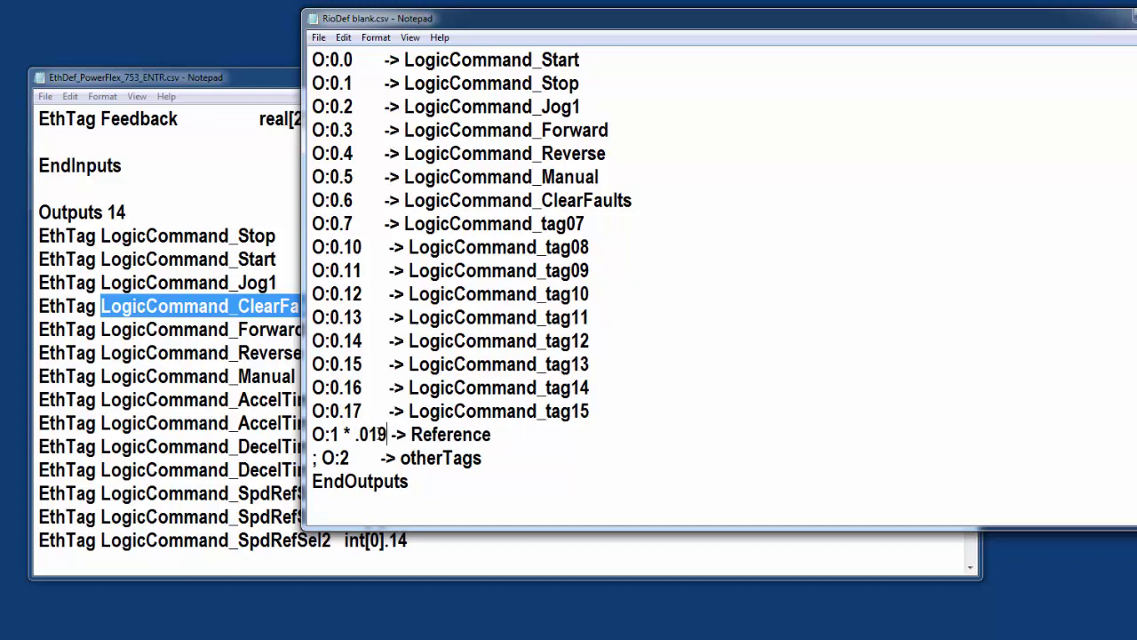
text(3)
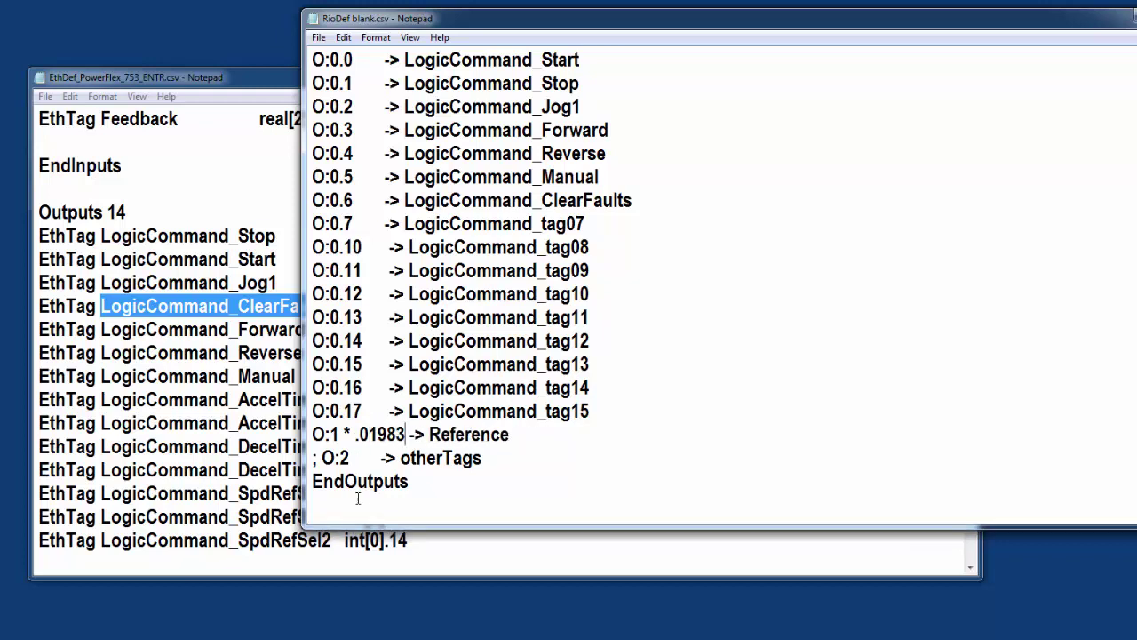
Check the EndOutputs line and review the RioDef file's output and input mappings back to its heading.
drag(314, 487, 508, 498)
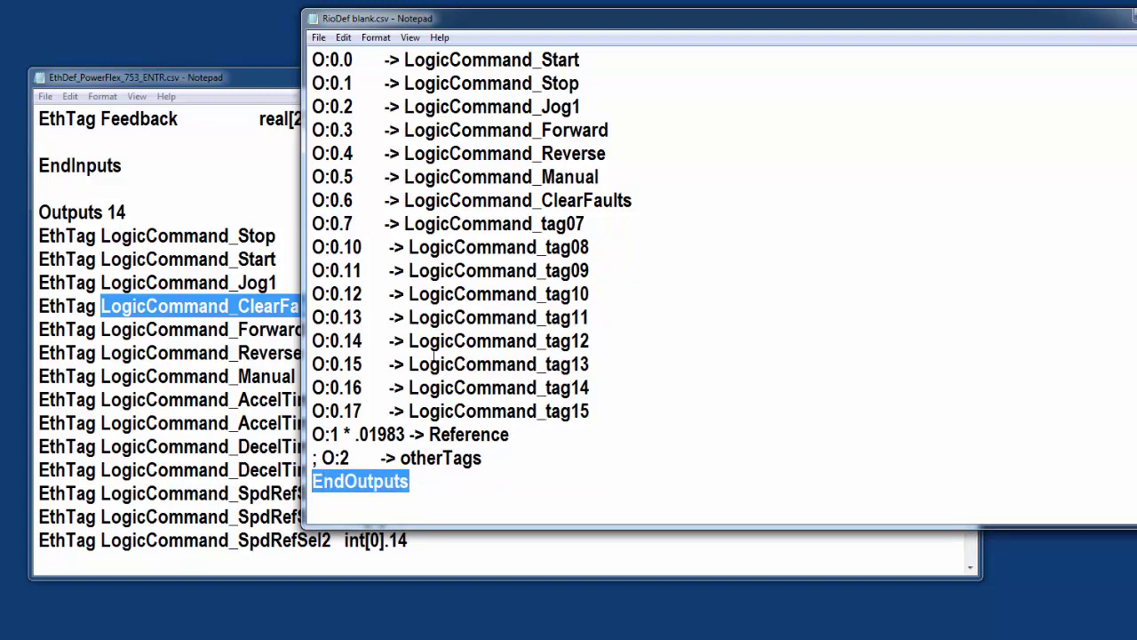
click(601, 433)
scroll(601, 432, up, 6)
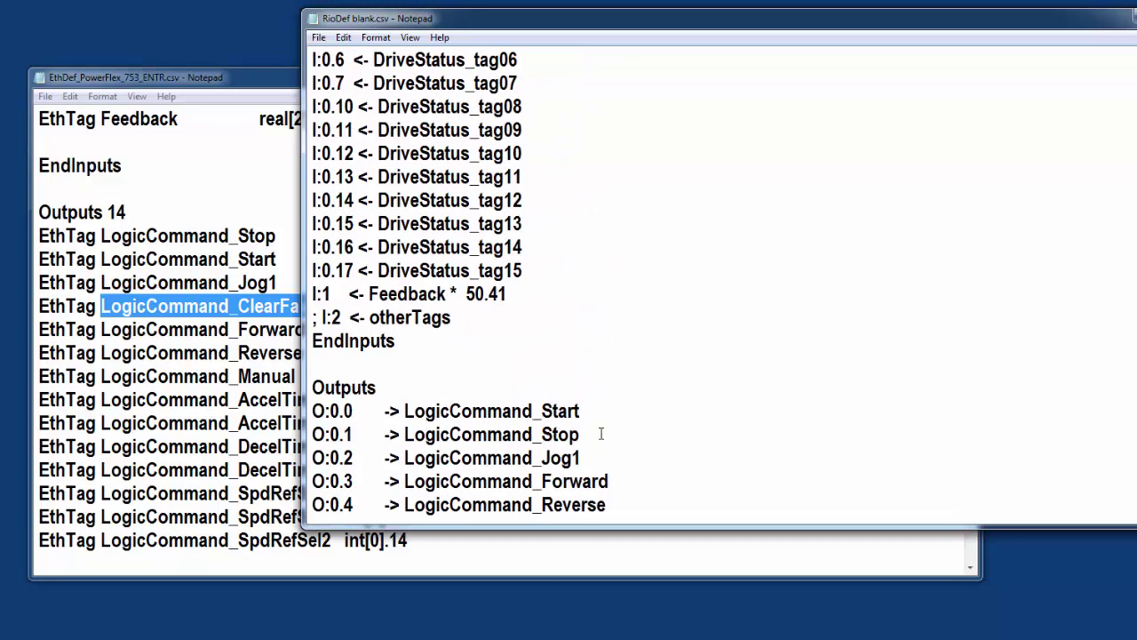
scroll(531, 372, up, 4)
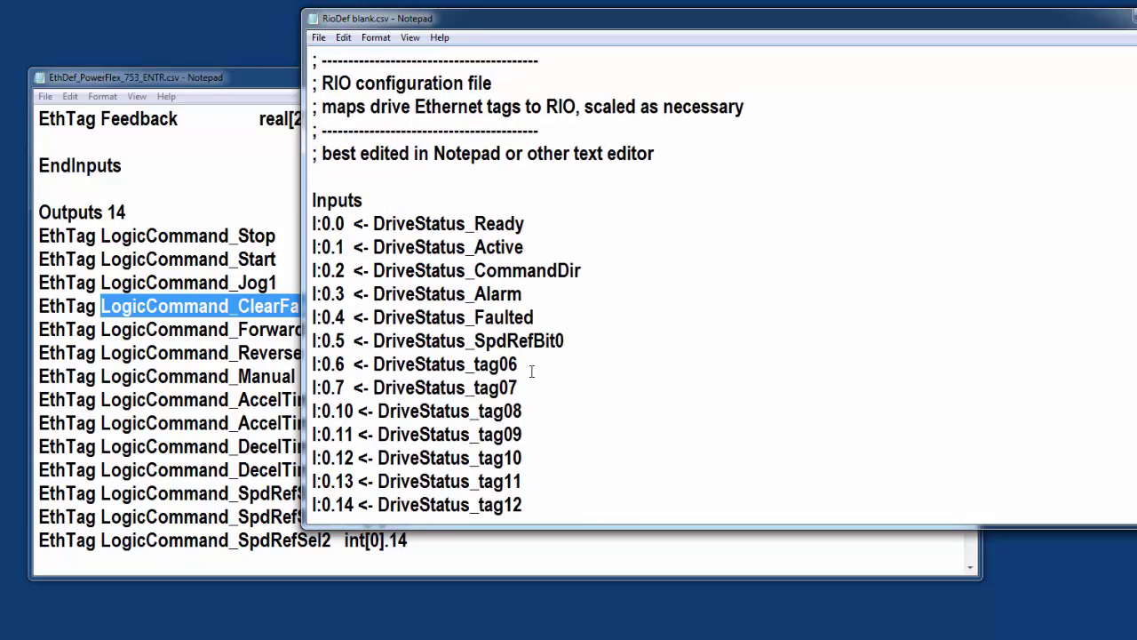
Save the completed RioDef file on the desktop as RioDef_753_drive.csv.
click(318, 38)
click(355, 104)
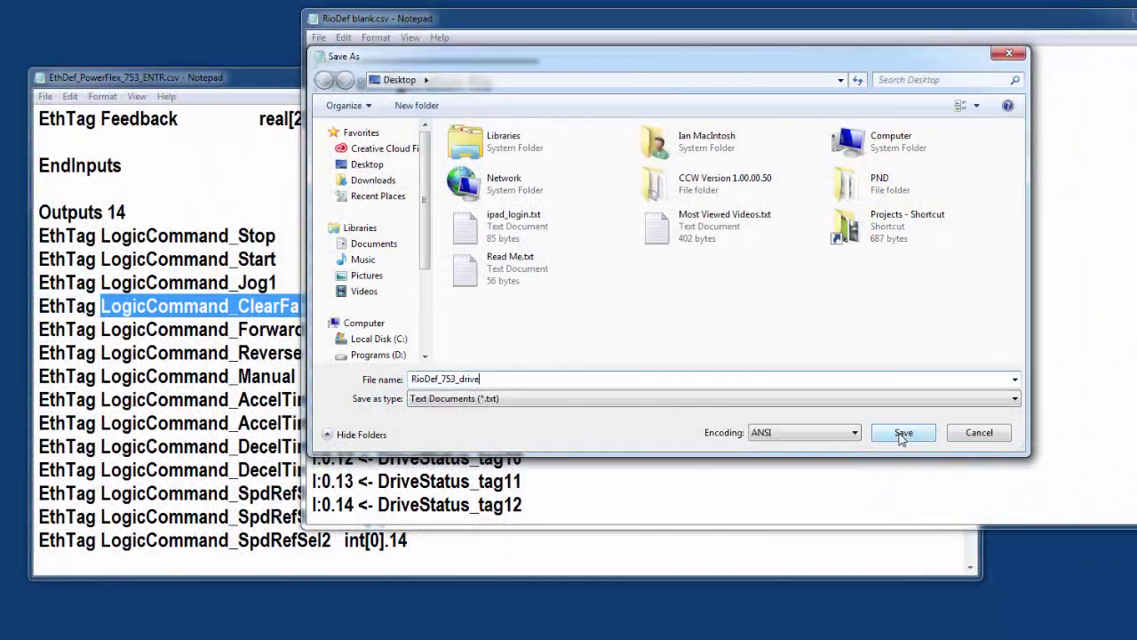
text(csv)
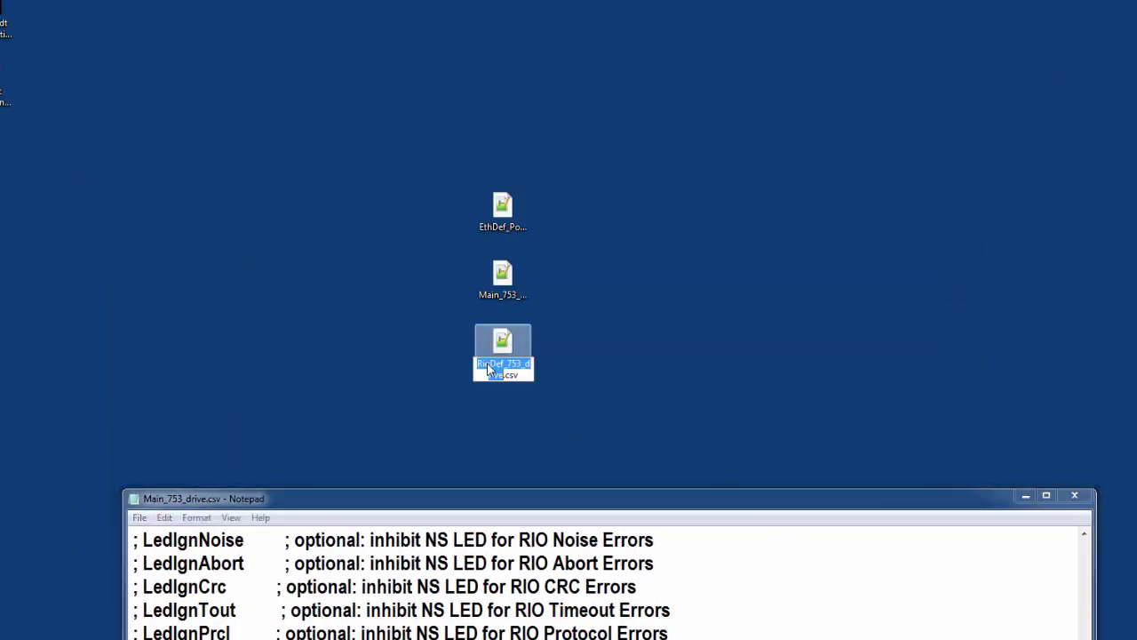
Replace the RioDef template link in Main_753_drive.csv with RioDef_753_drive, copied from the saved file's name, and save the main file.
right_click(487, 364)
click(532, 419)
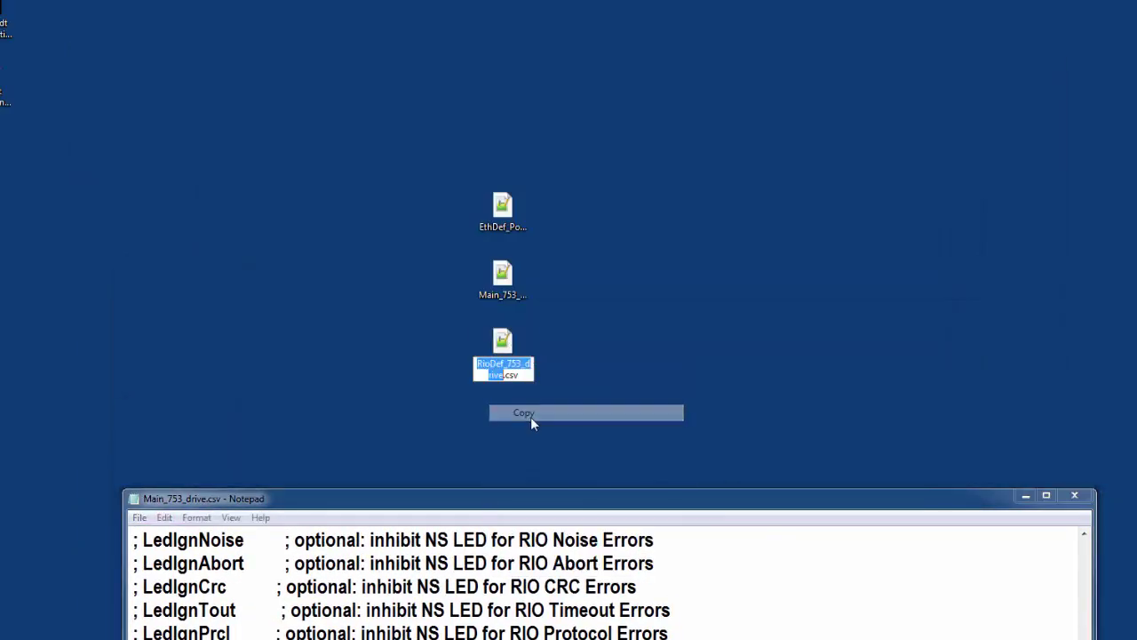
drag(690, 493, 684, 62)
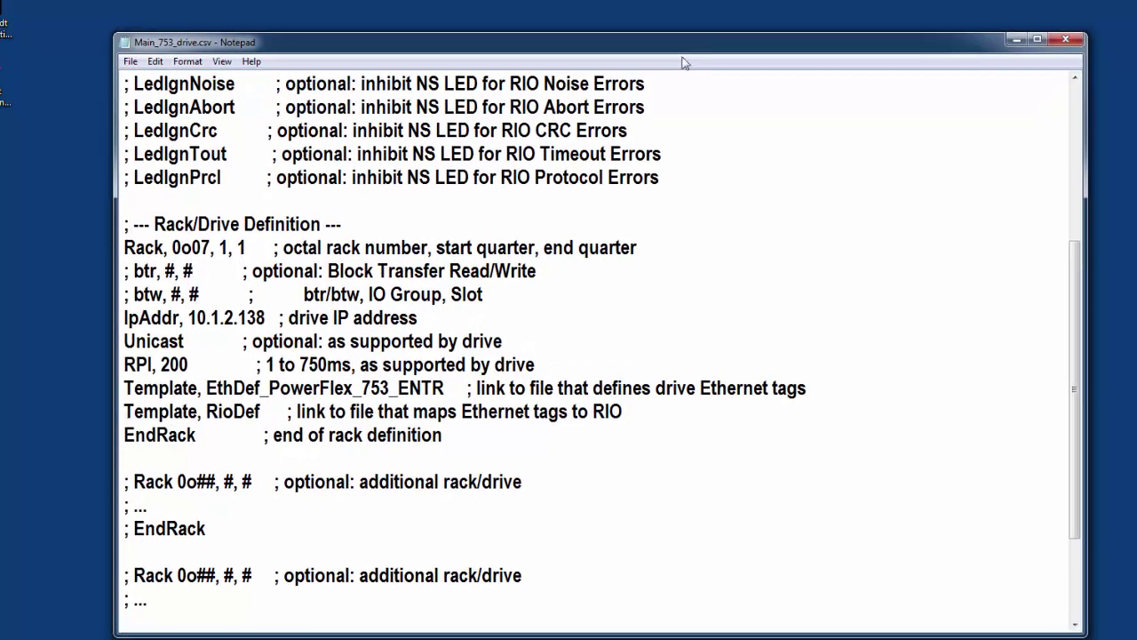
drag(206, 412, 264, 411)
right_click(234, 413)
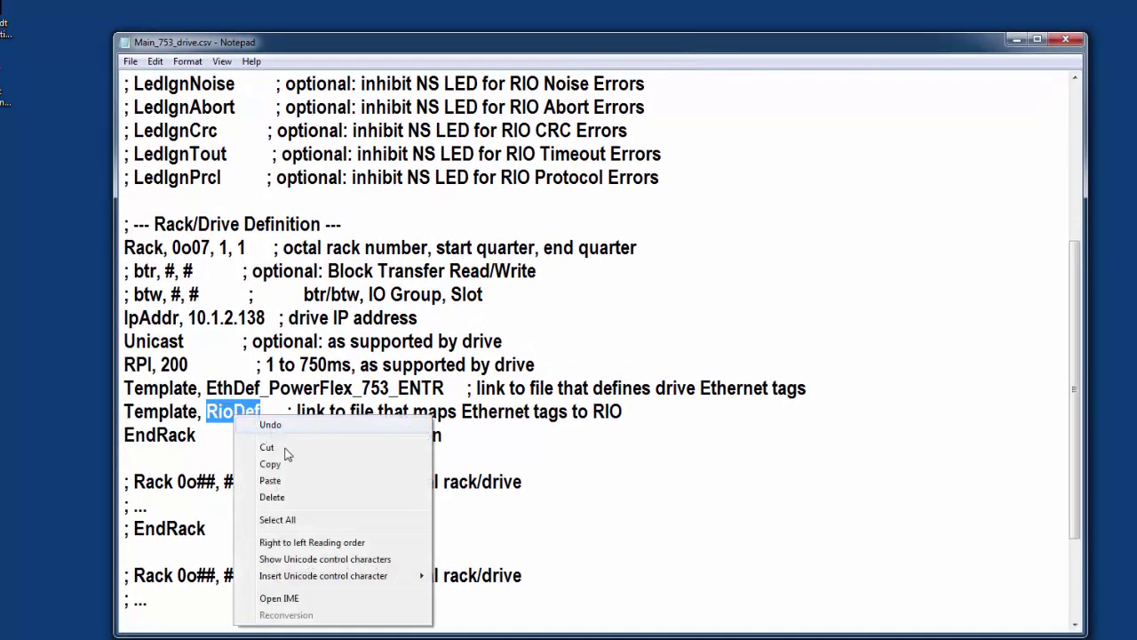
click(270, 481)
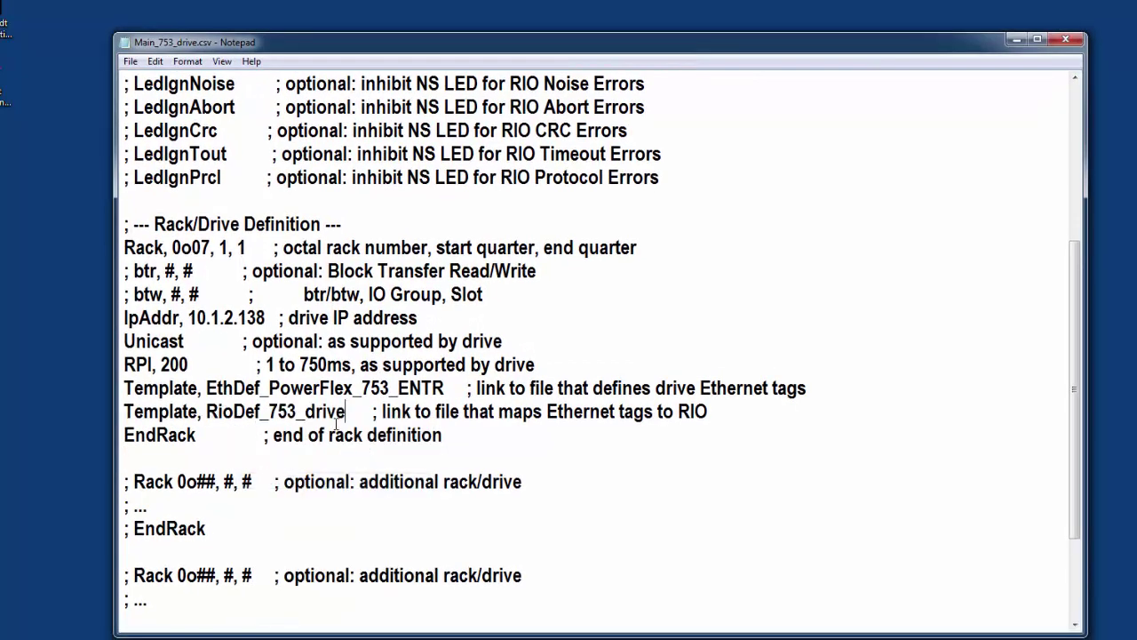
click(130, 62)
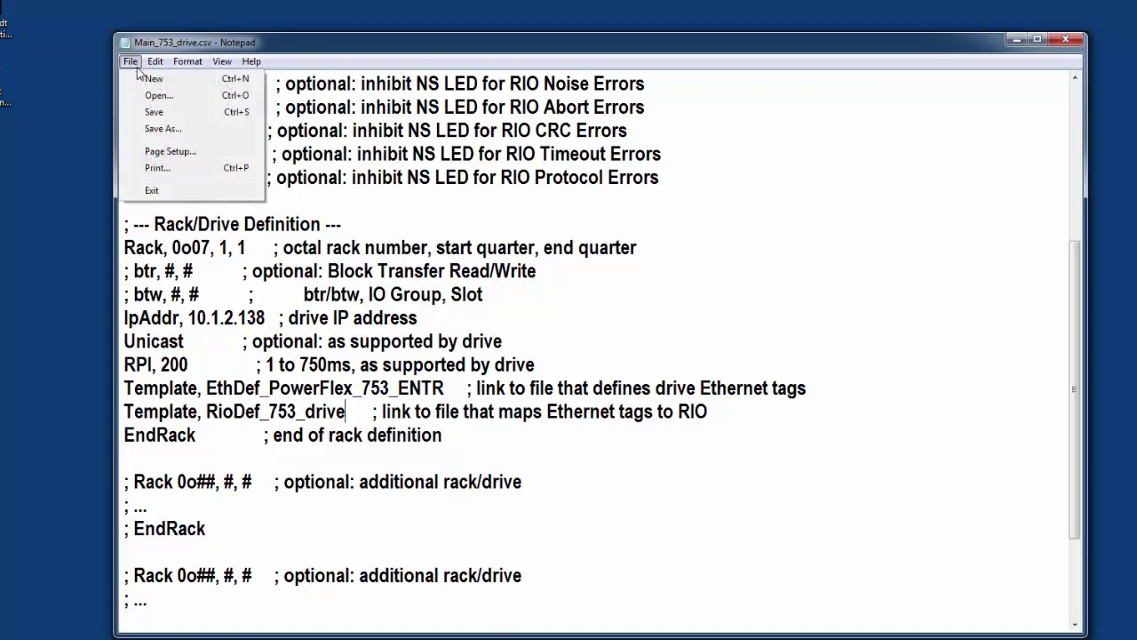
click(173, 112)
click(610, 291)
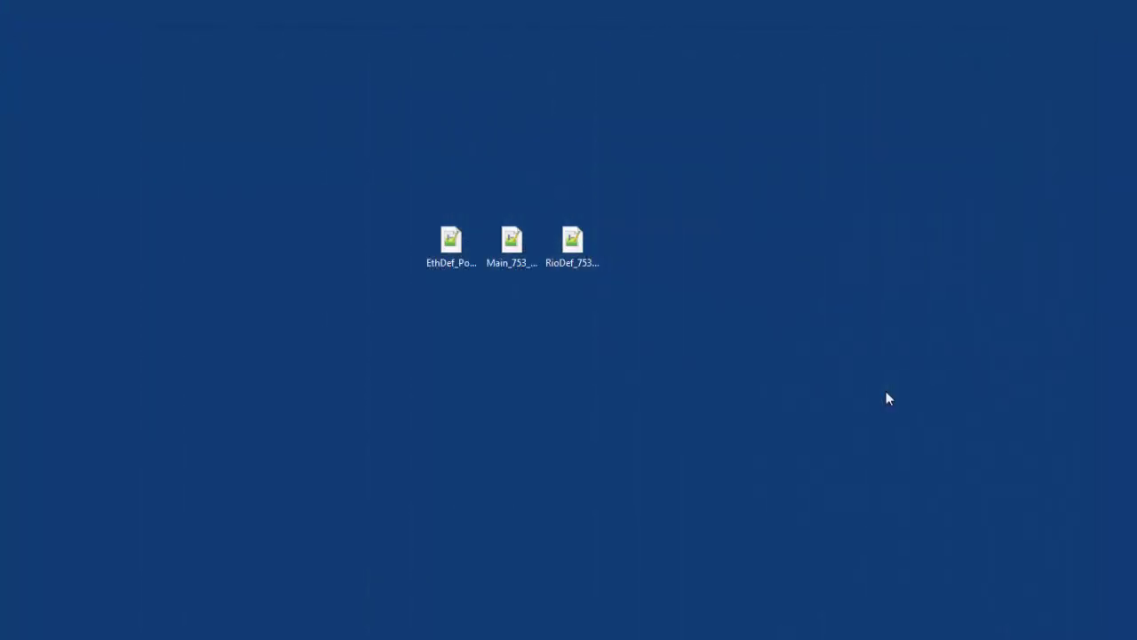
Comment out the Key line in the EthDef_PowerFlex_753_ENTR.csv file with a semicolon, and save and close the file.
double_click(458, 238)
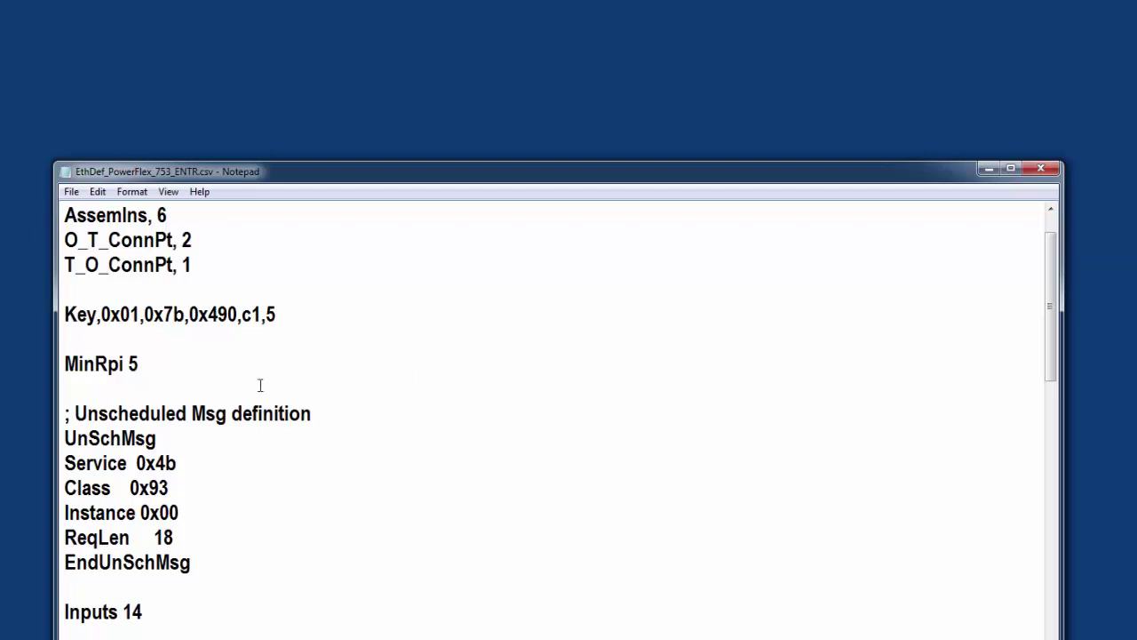
drag(65, 318, 97, 319)
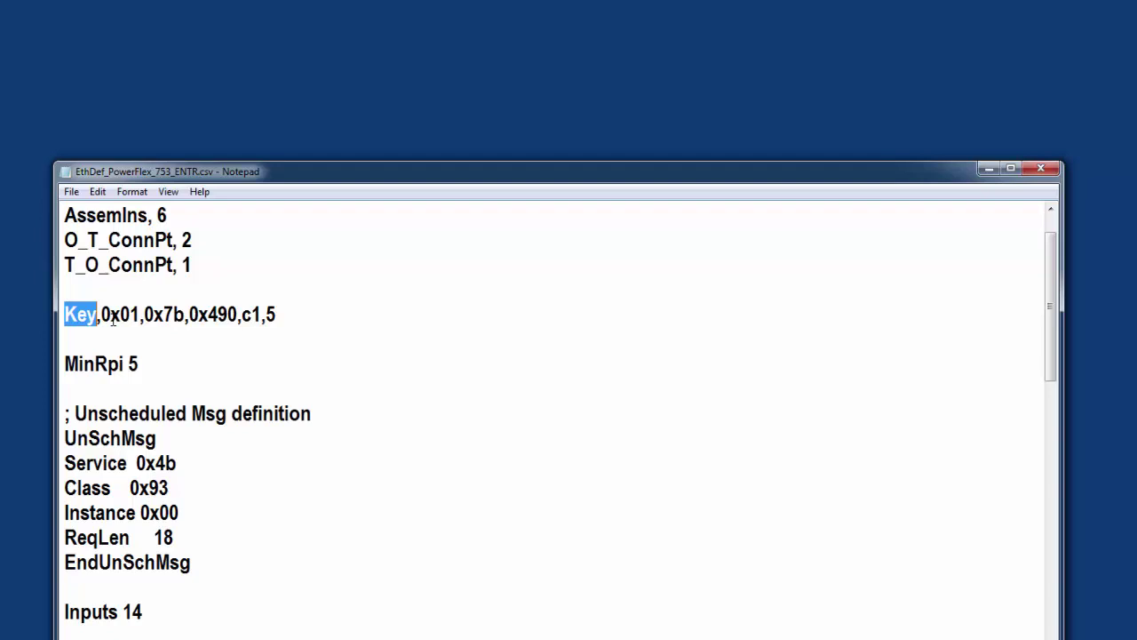
drag(101, 316, 278, 316)
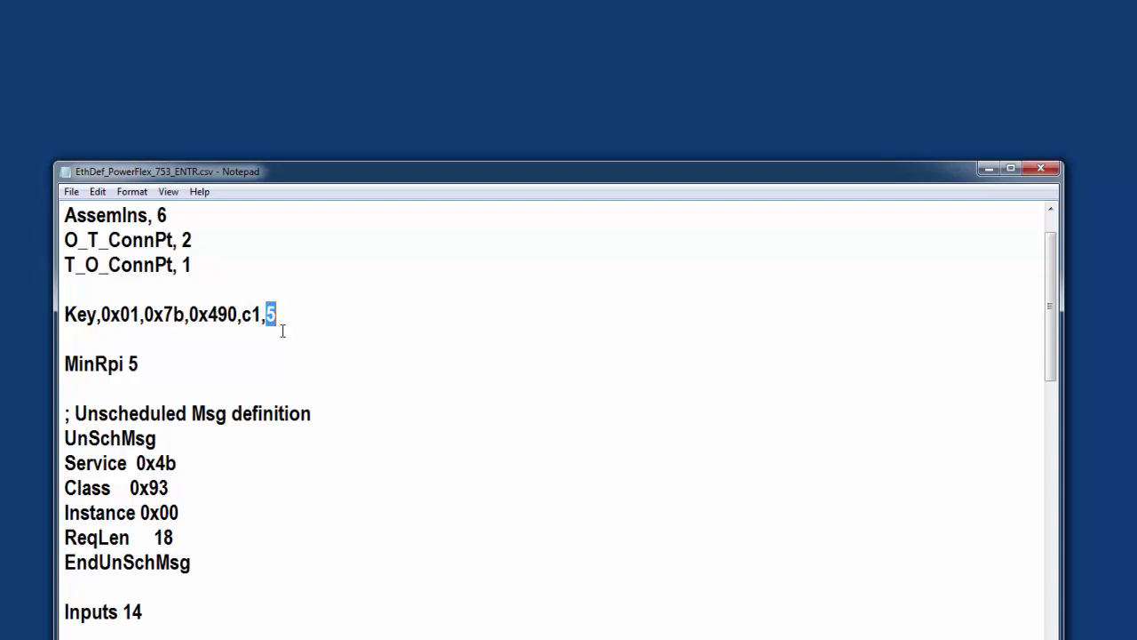
click(280, 321)
key(Home)
text(;)
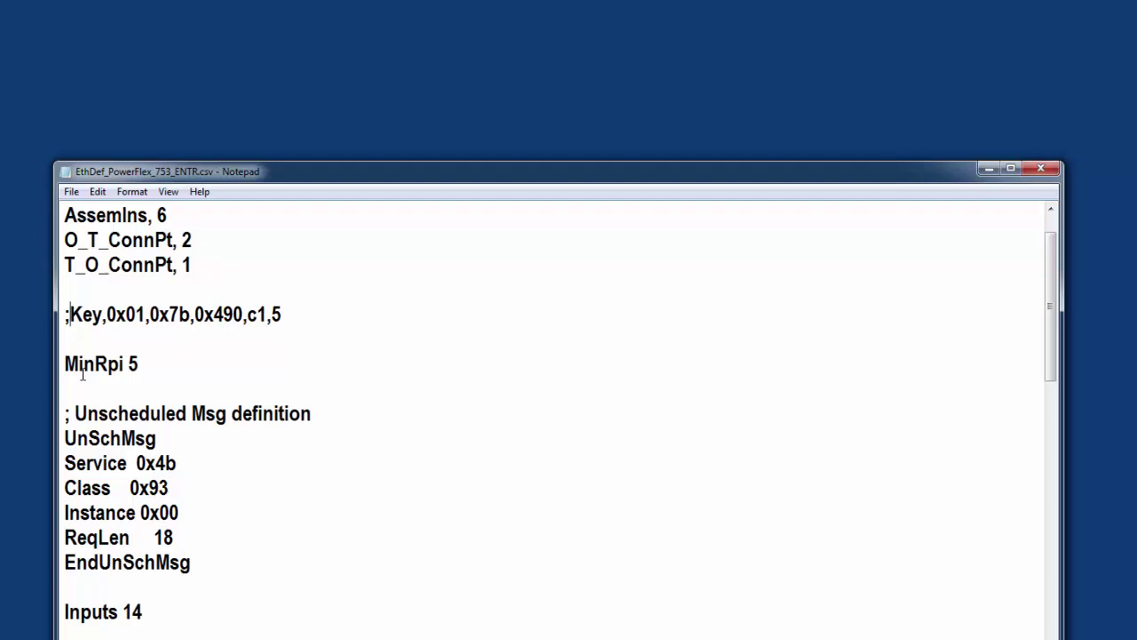
click(71, 192)
click(98, 245)
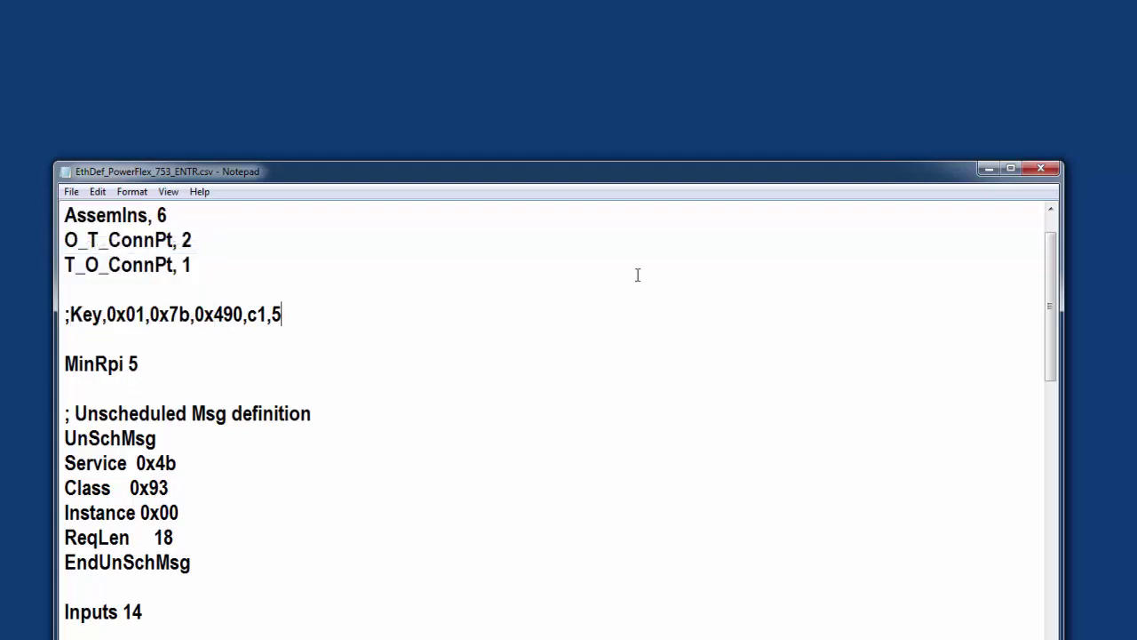
click(1038, 169)
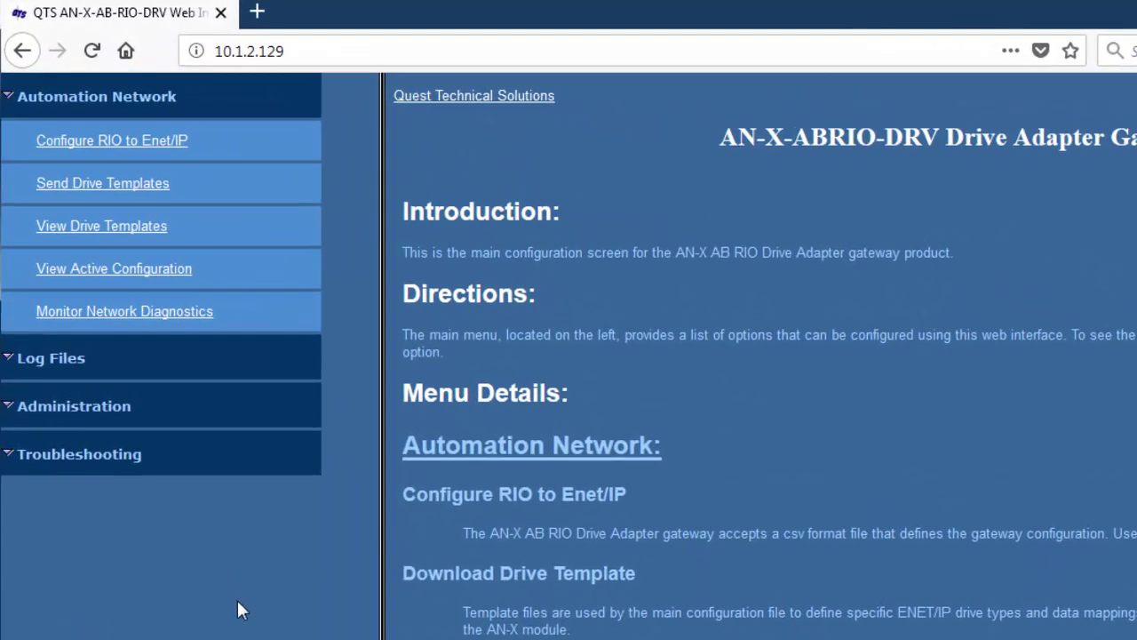
Send EthDef_PowerFlex_753_ENTR.csv to the AN-X gateway as a drive template, check the uploaded contents and return to the upload page.
click(141, 189)
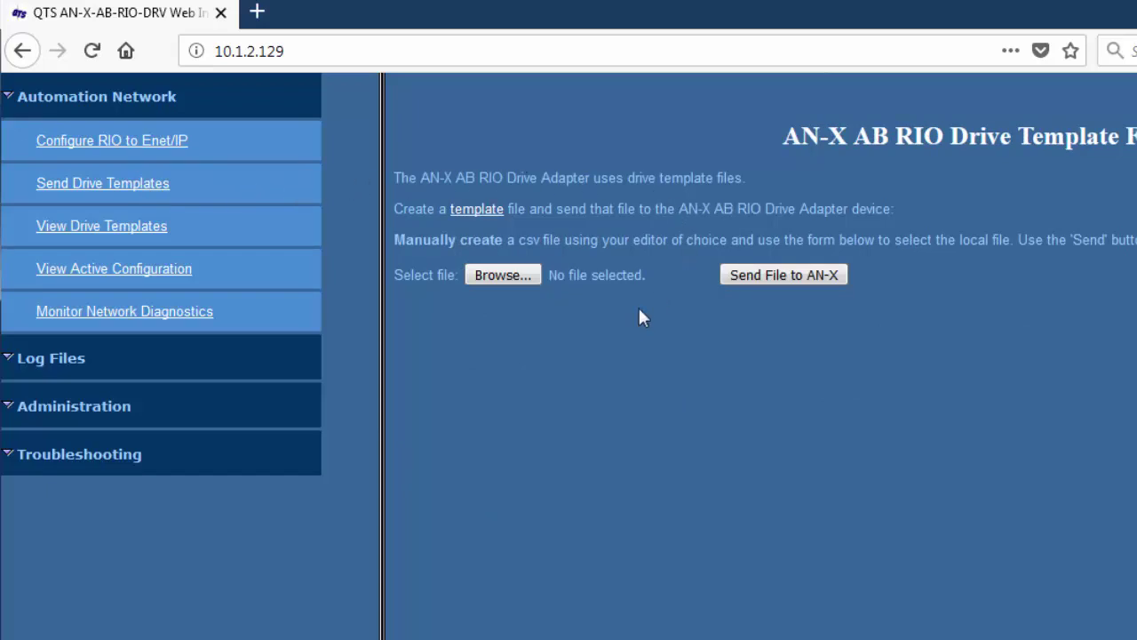
click(496, 271)
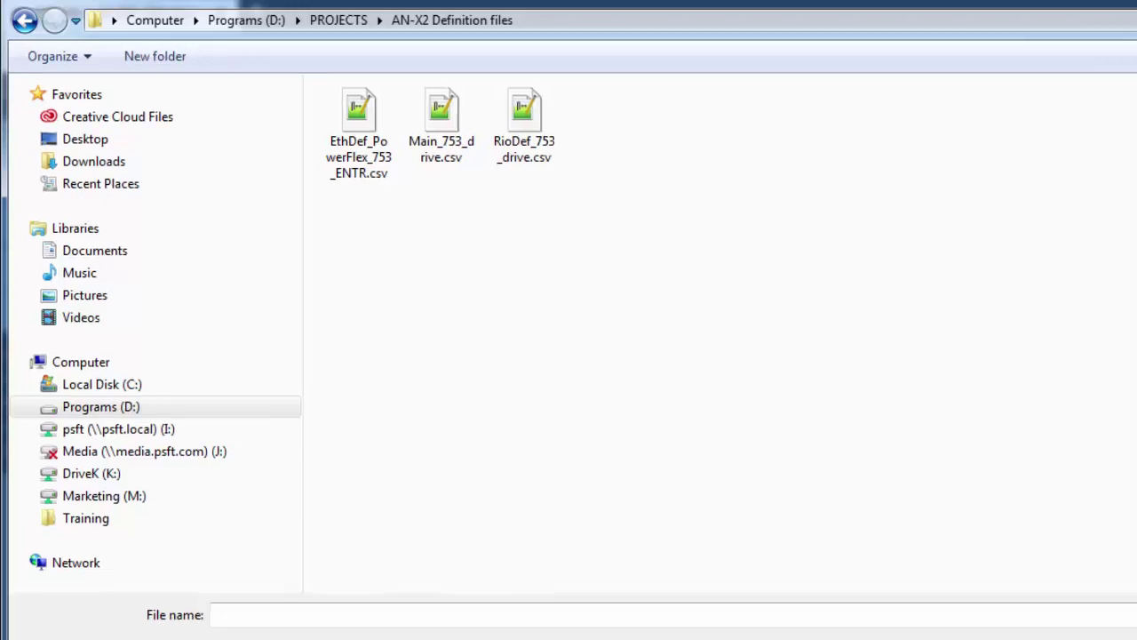
click(366, 130)
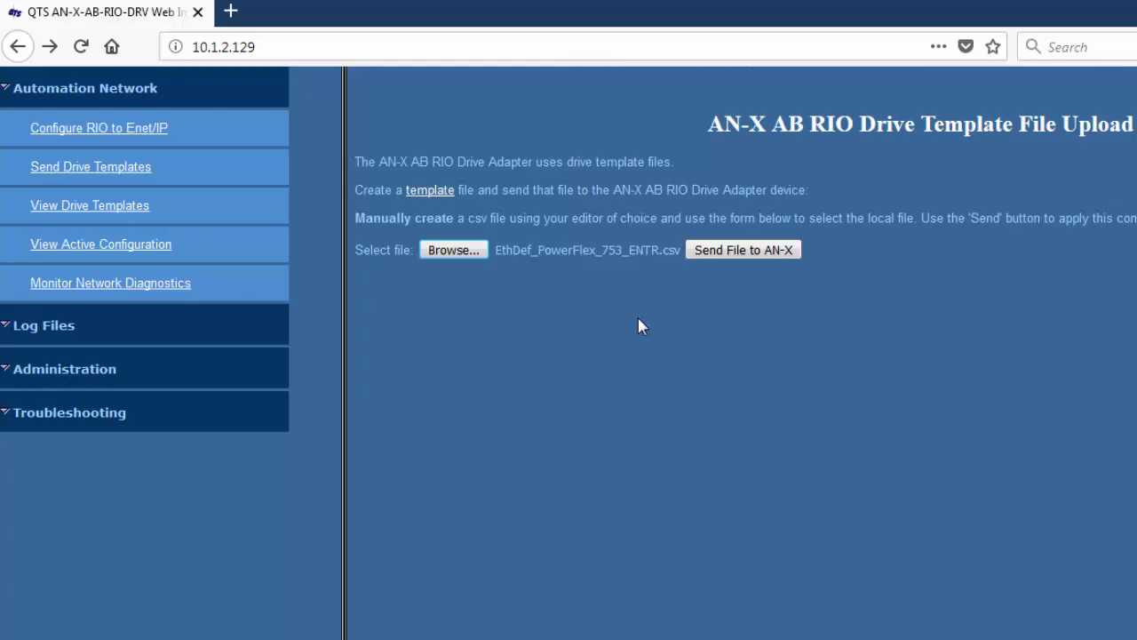
click(734, 251)
scroll(677, 286, down, 3)
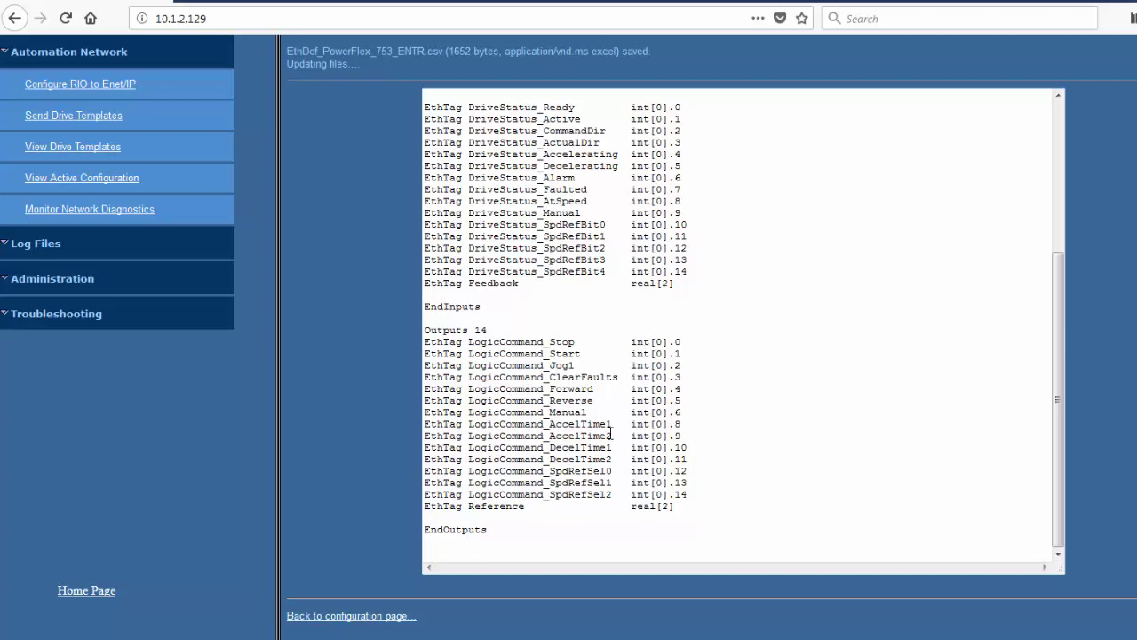
scroll(610, 430, up, 5)
click(362, 617)
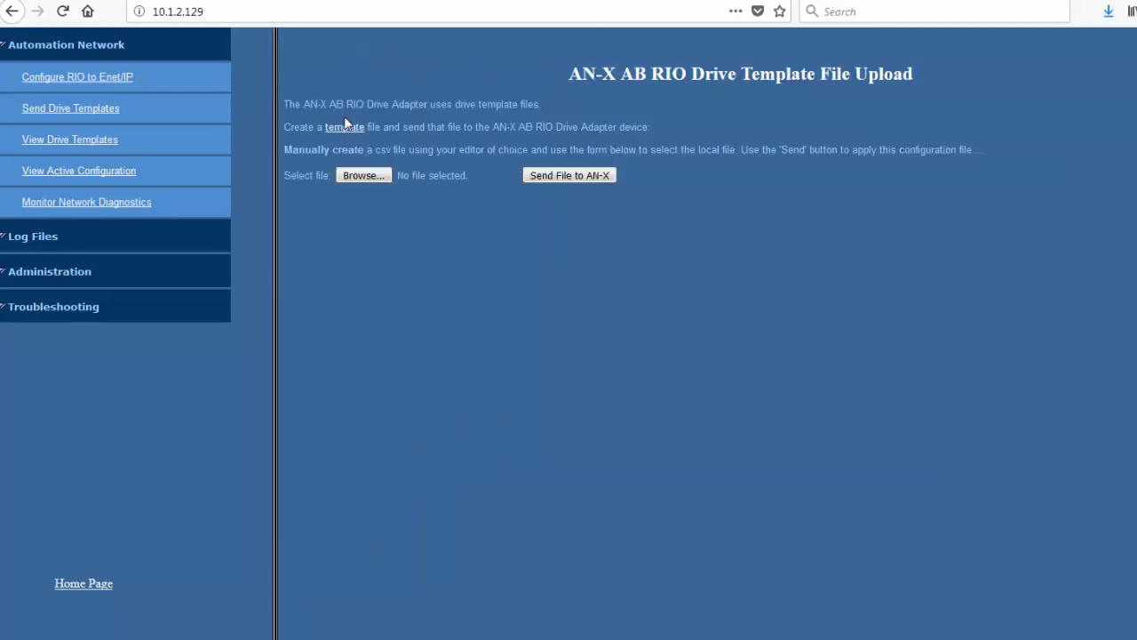
Send RioDef_753_drive.csv to the AN-X gateway as a drive template and review its uploaded input and output mappings.
click(378, 175)
click(382, 75)
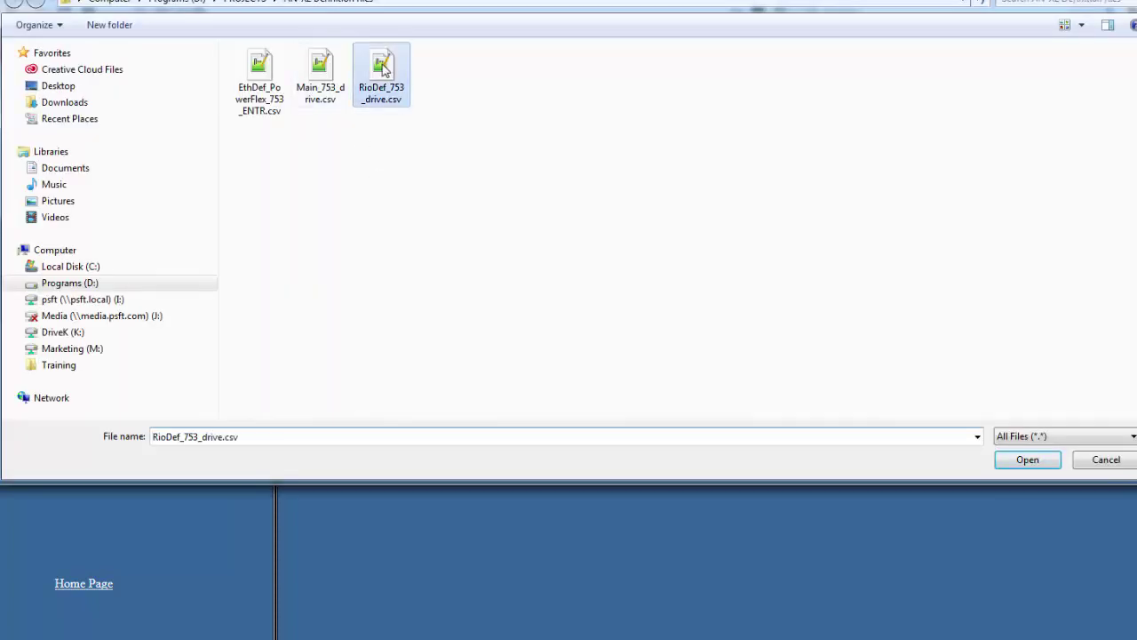
click(1022, 461)
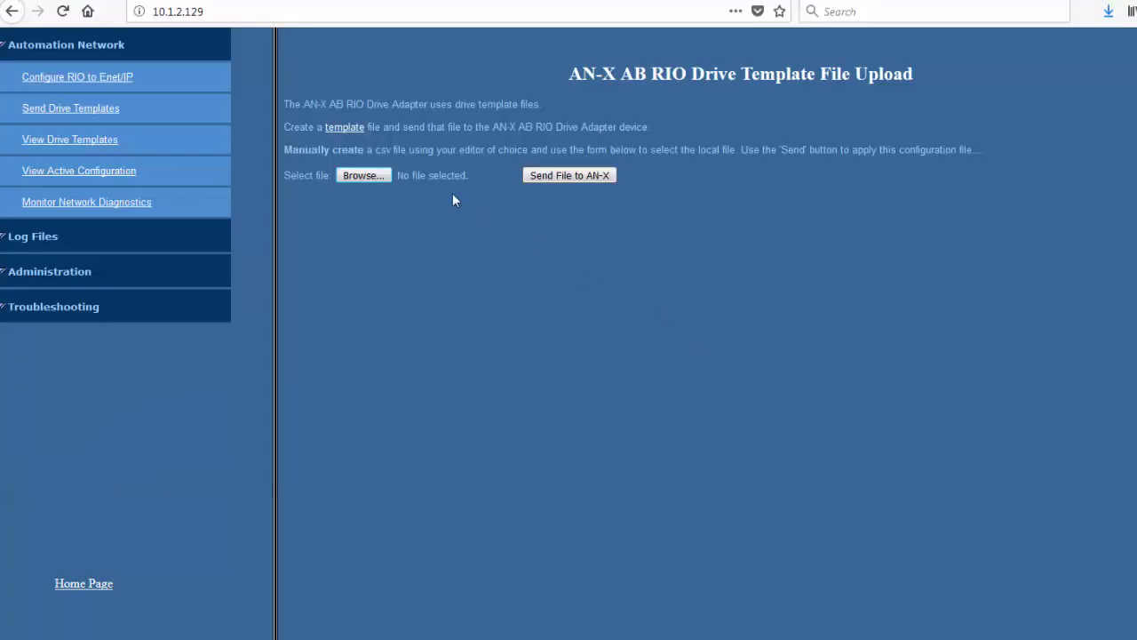
click(570, 175)
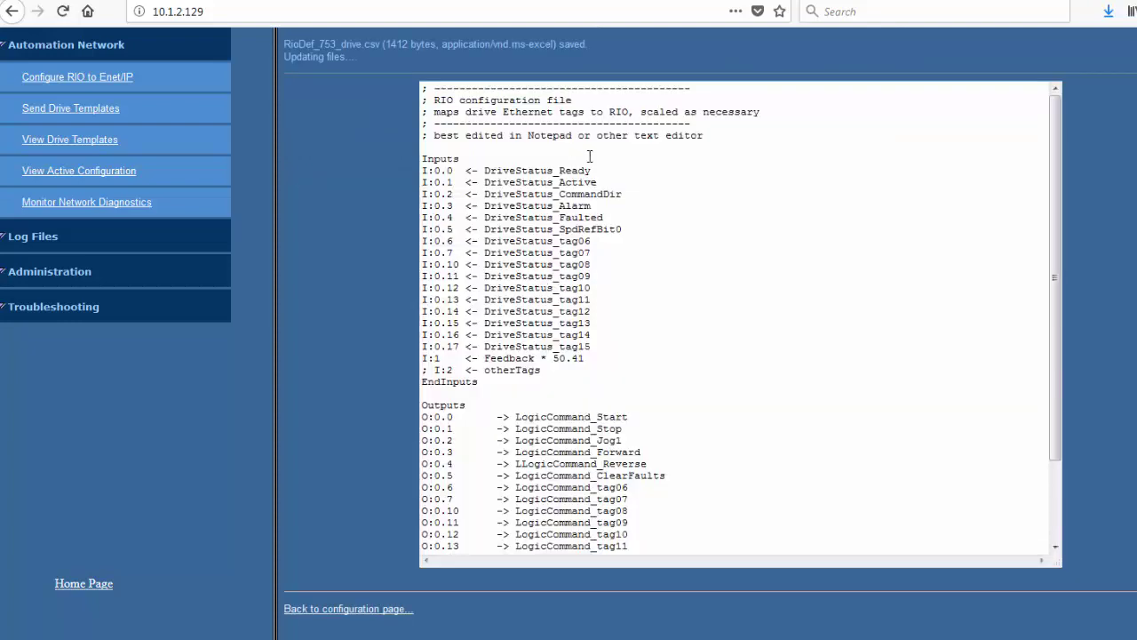
click(614, 150)
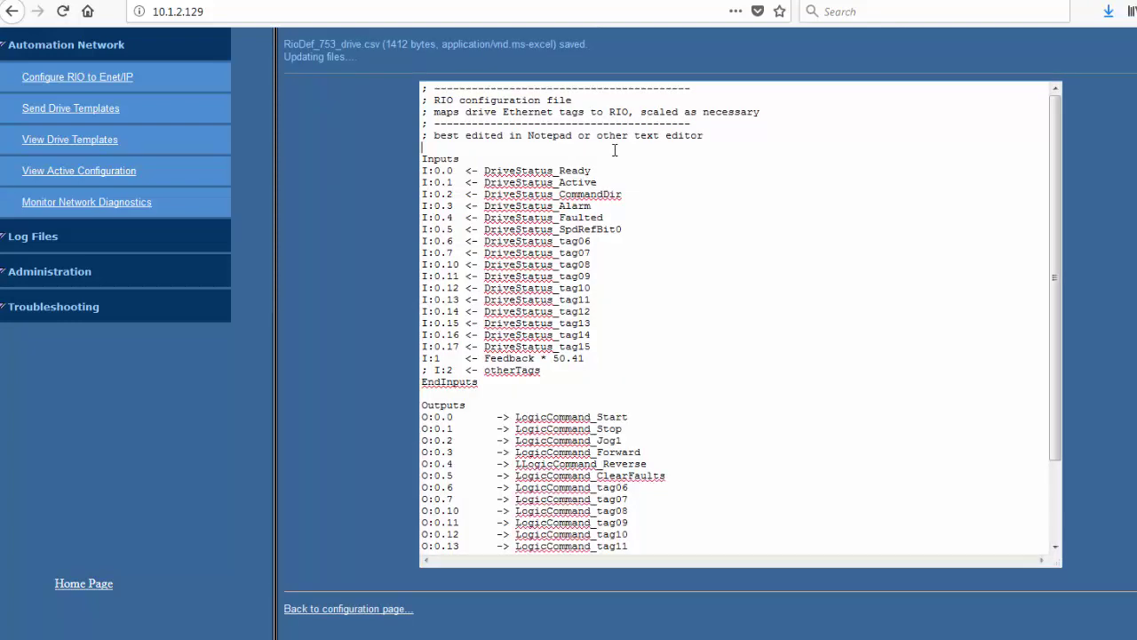
scroll(604, 203, down, 3)
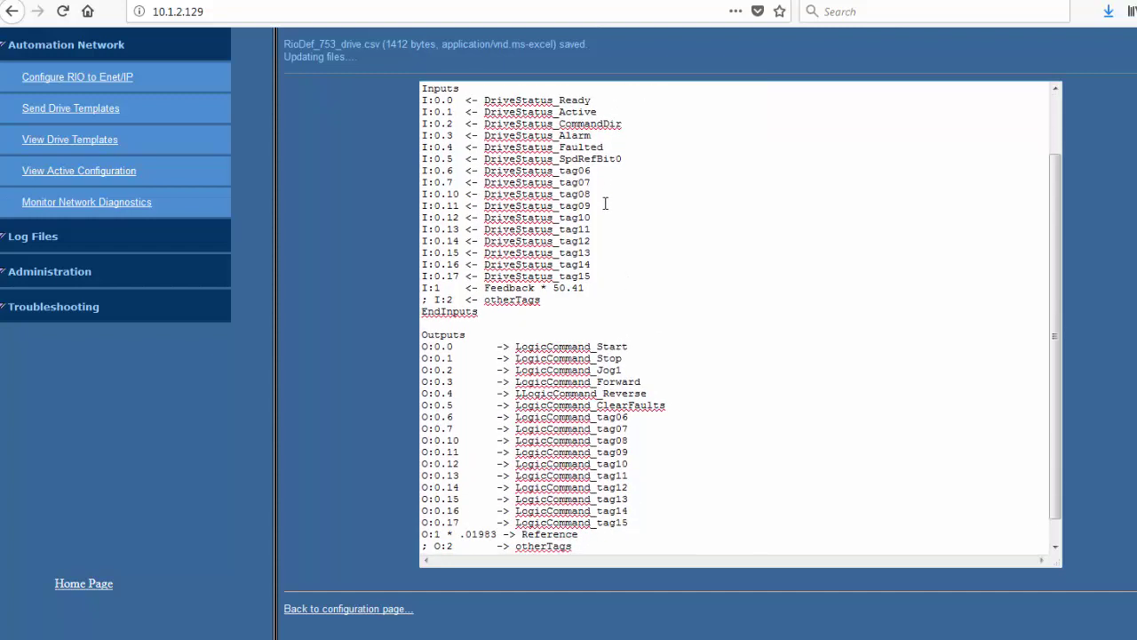
scroll(604, 204, down, 1)
scroll(607, 229, up, 4)
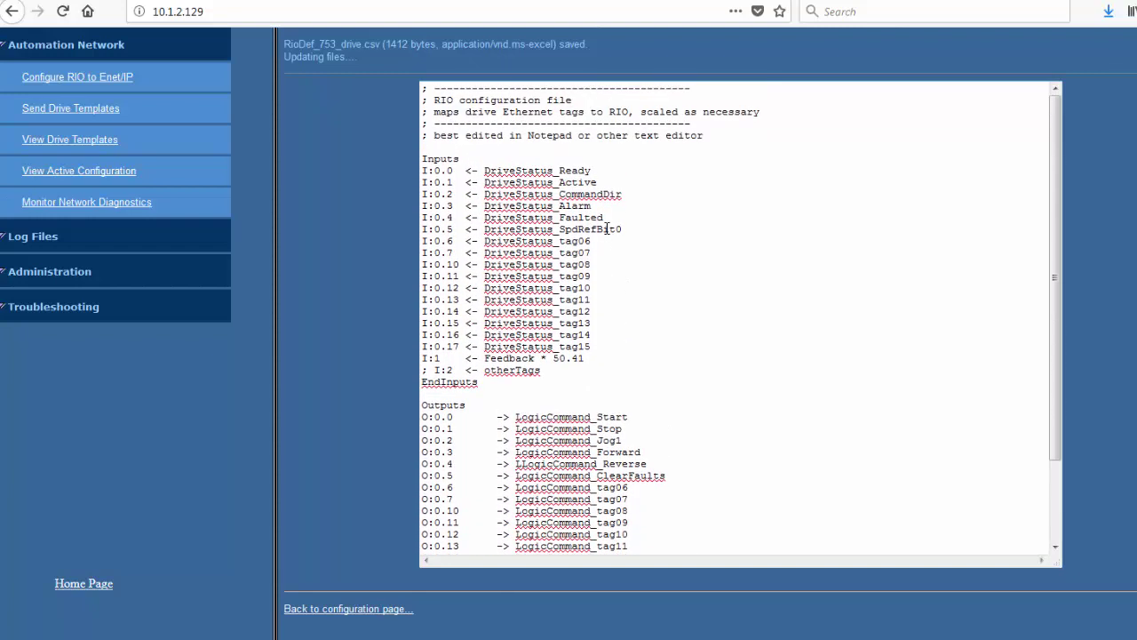
click(345, 611)
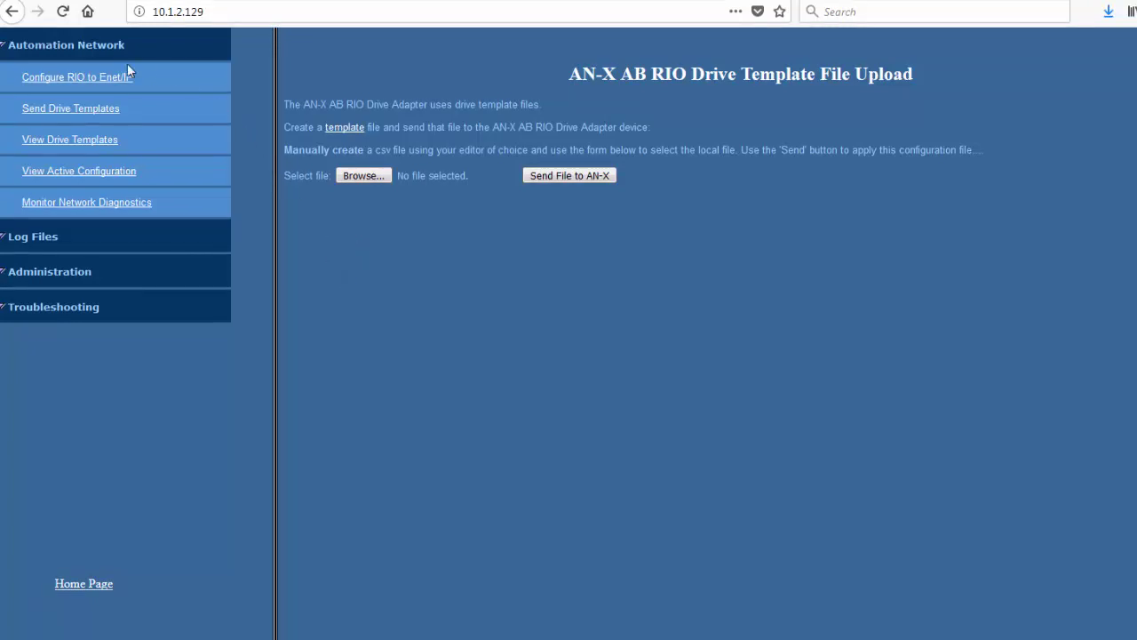
Send Main_753_drive.csv to the AN-X gateway as its main RIO to Enet/IP configuration file.
click(100, 80)
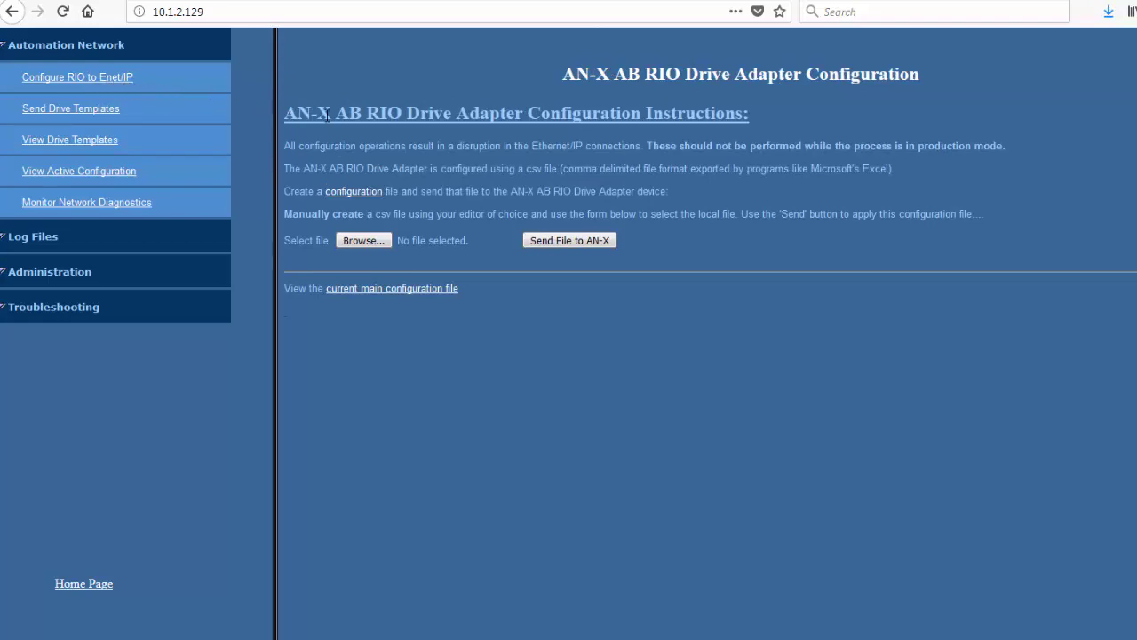
click(373, 243)
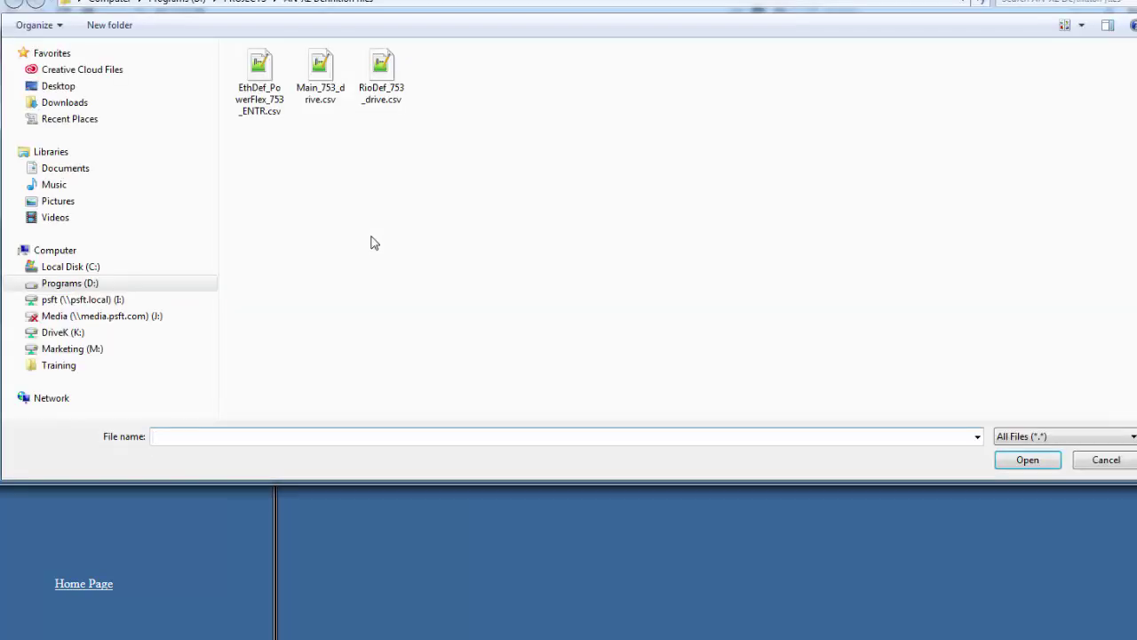
click(322, 82)
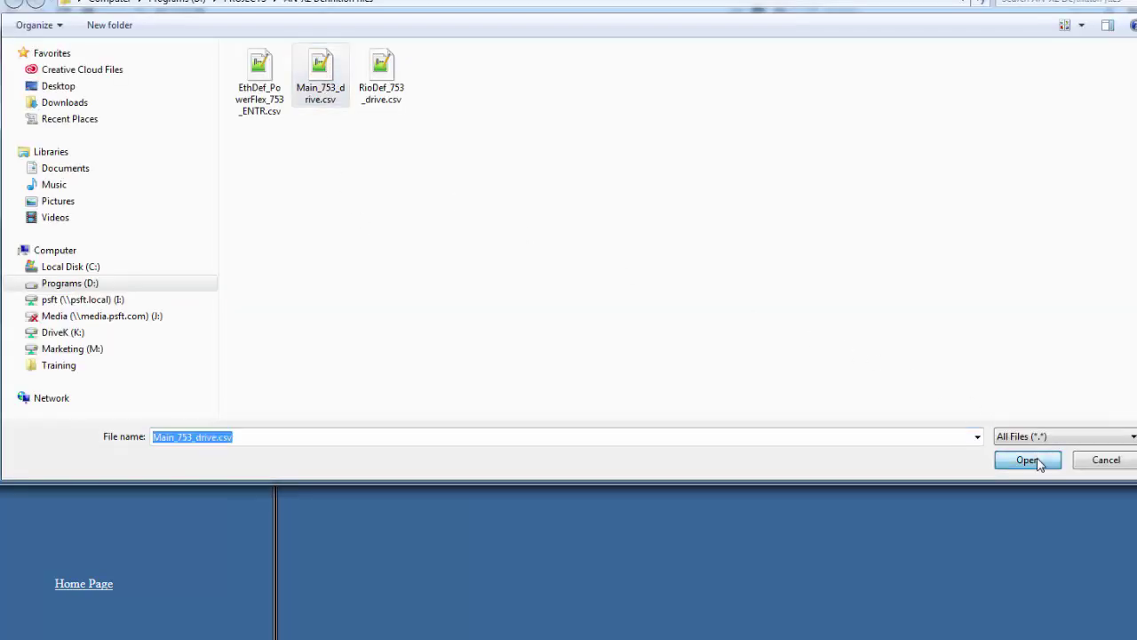
click(1031, 460)
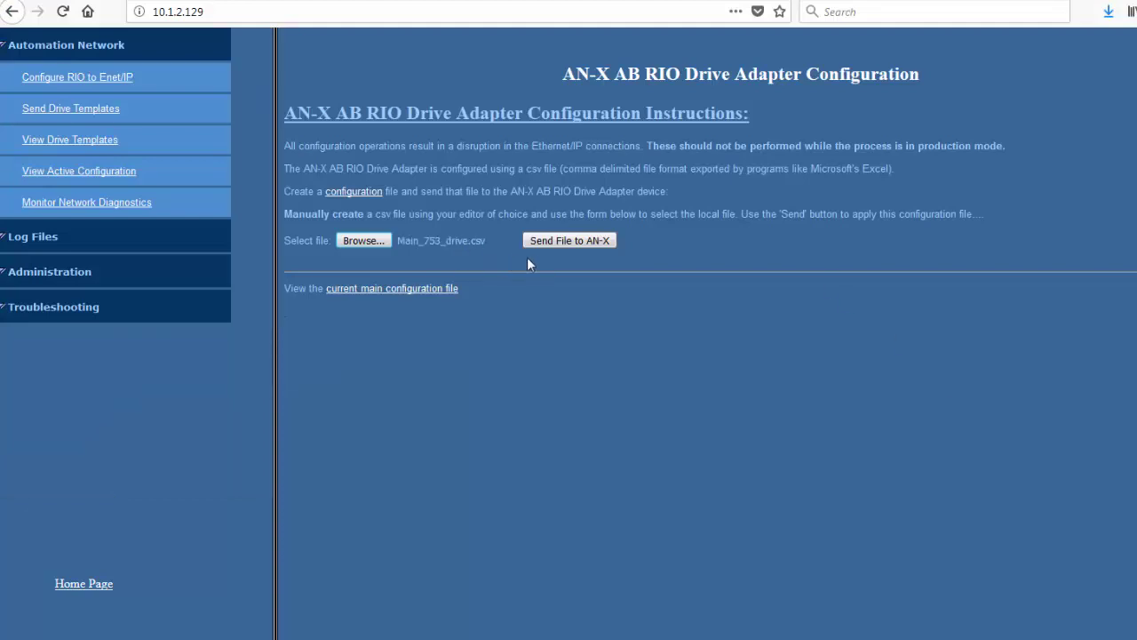
click(564, 240)
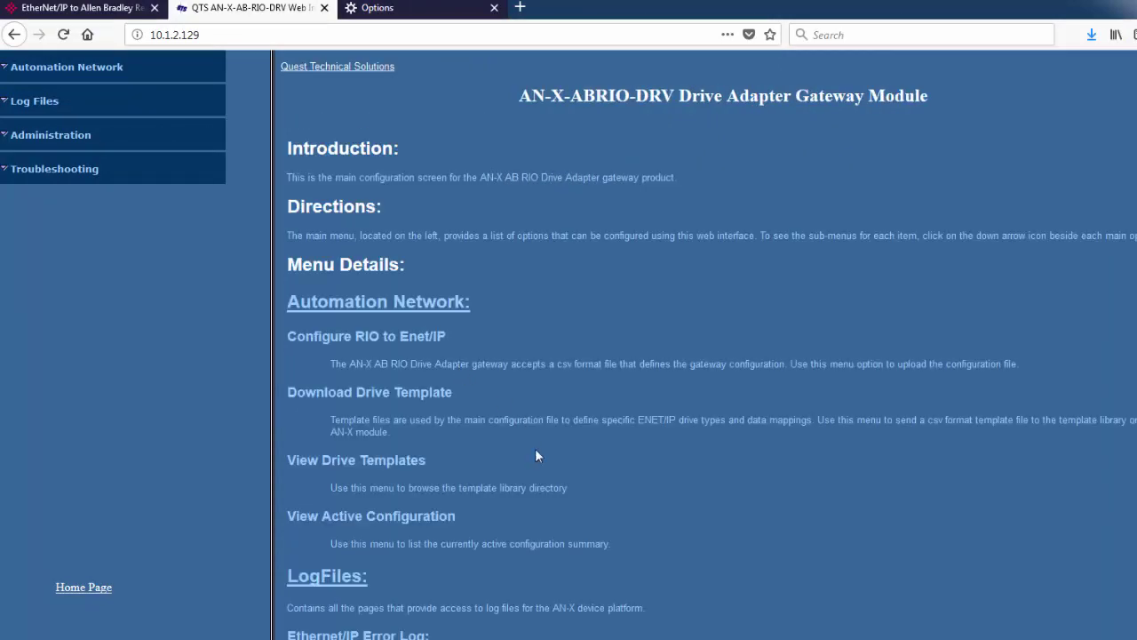
Look through the gateway's home page for the User Manual link below the Troubleshooting section.
scroll(530, 448, down, 2)
scroll(527, 450, down, 5)
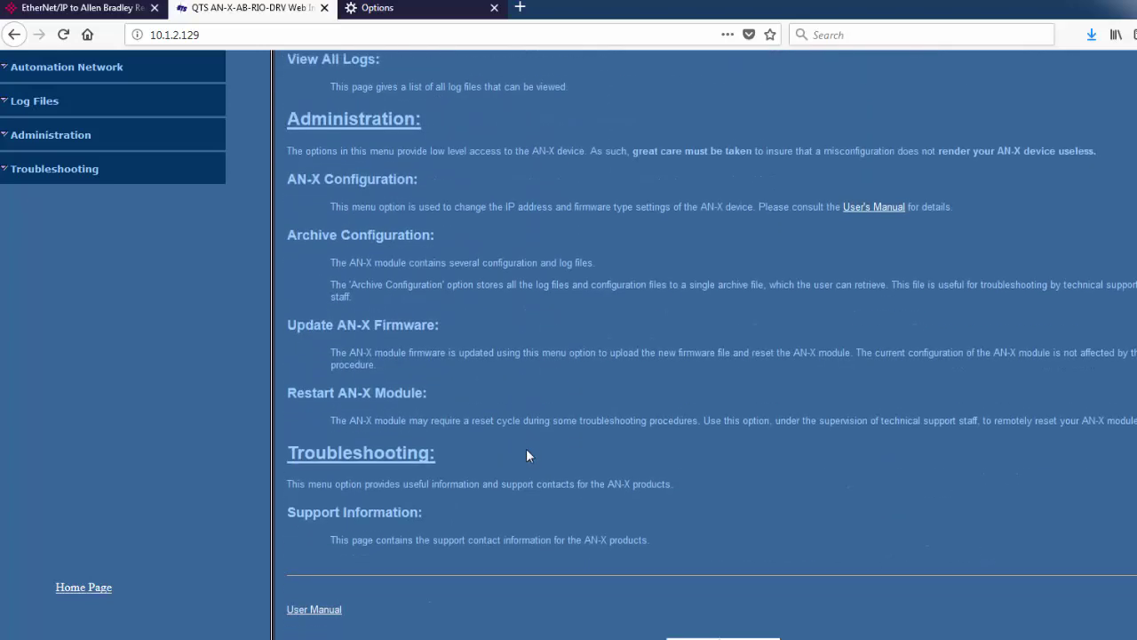